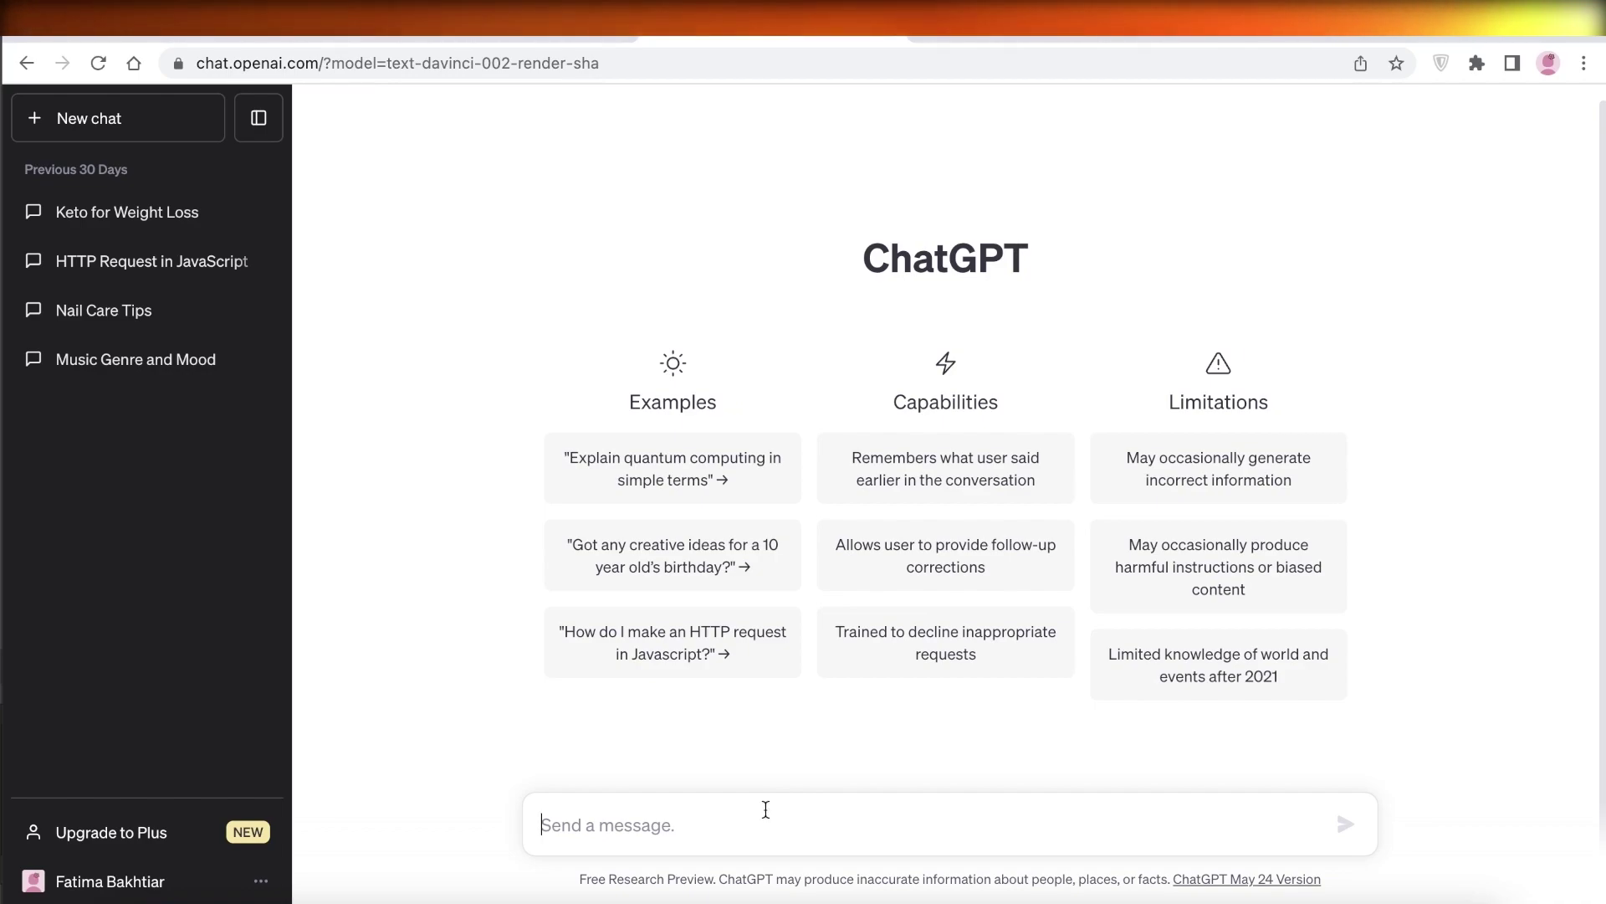
Step: Ask ChatGPT to "write a essay on fashion" and view the generated essay from its beginning
{"action": "type", "text": "write a essay on fashion"}
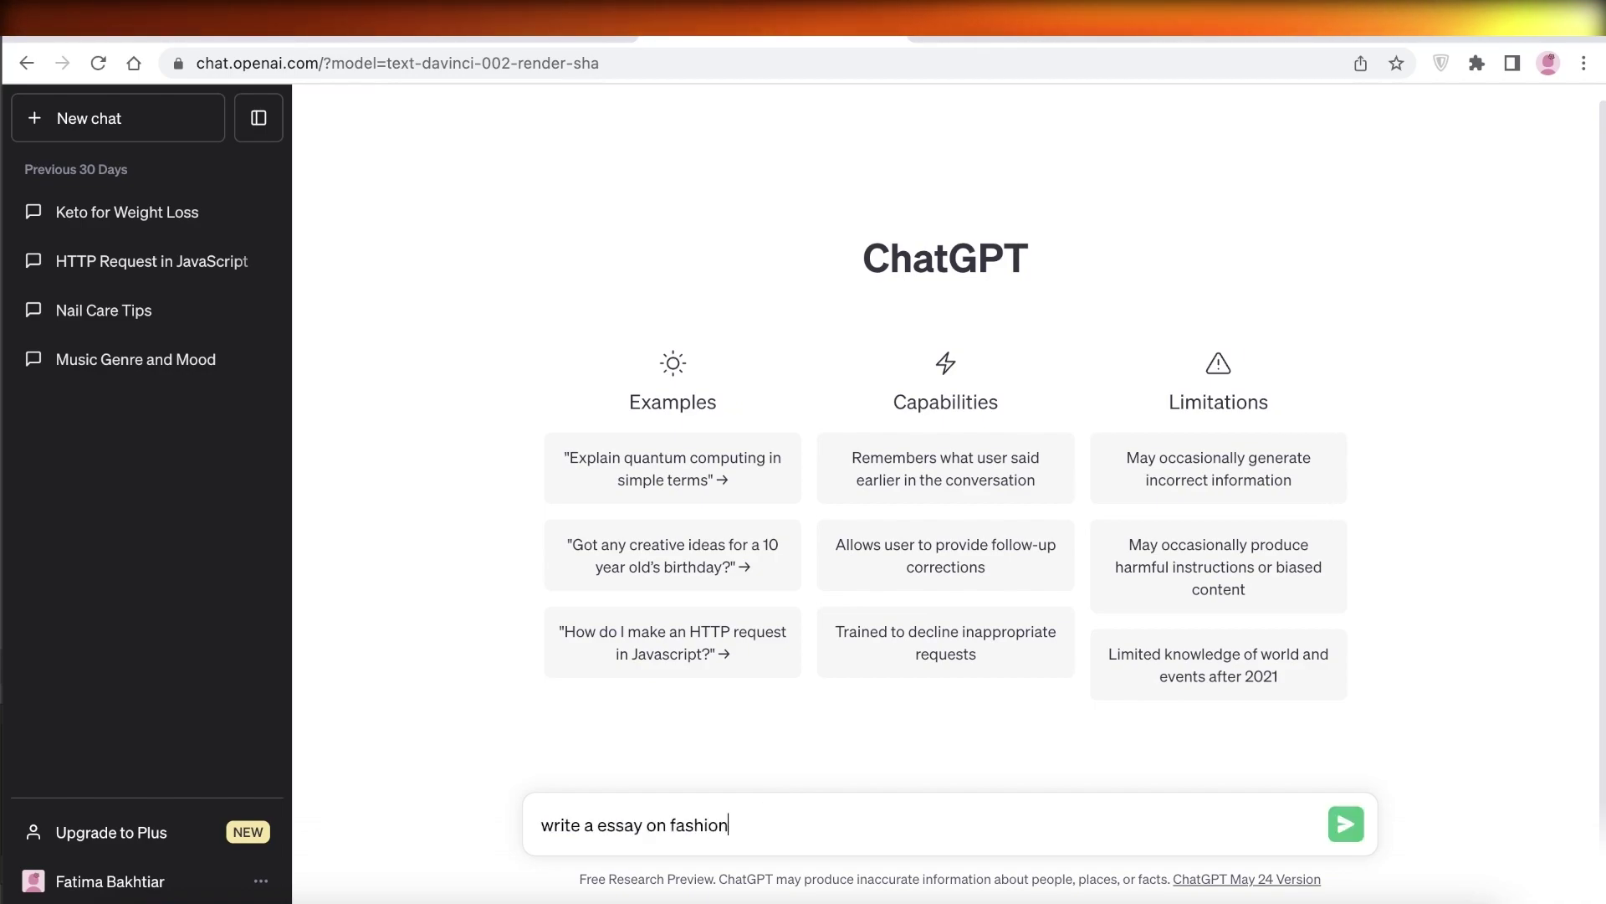
{"action": "key", "text": "Return"}
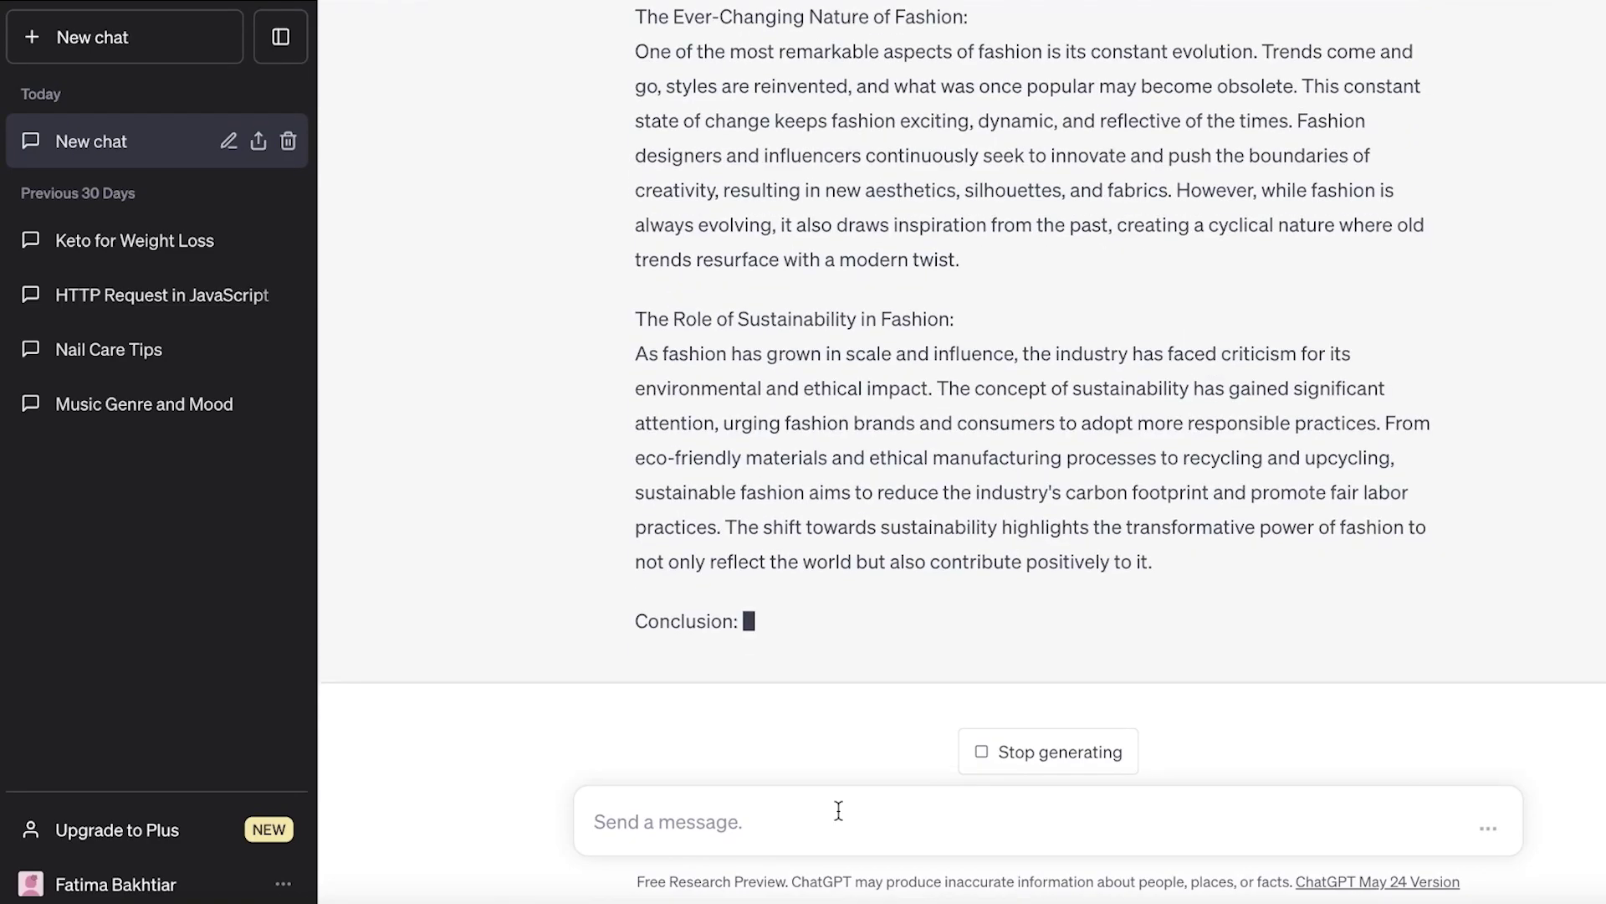
{"action": "scroll", "coordinate": [1115, 190], "scroll_direction": "up", "scroll_amount": 15}
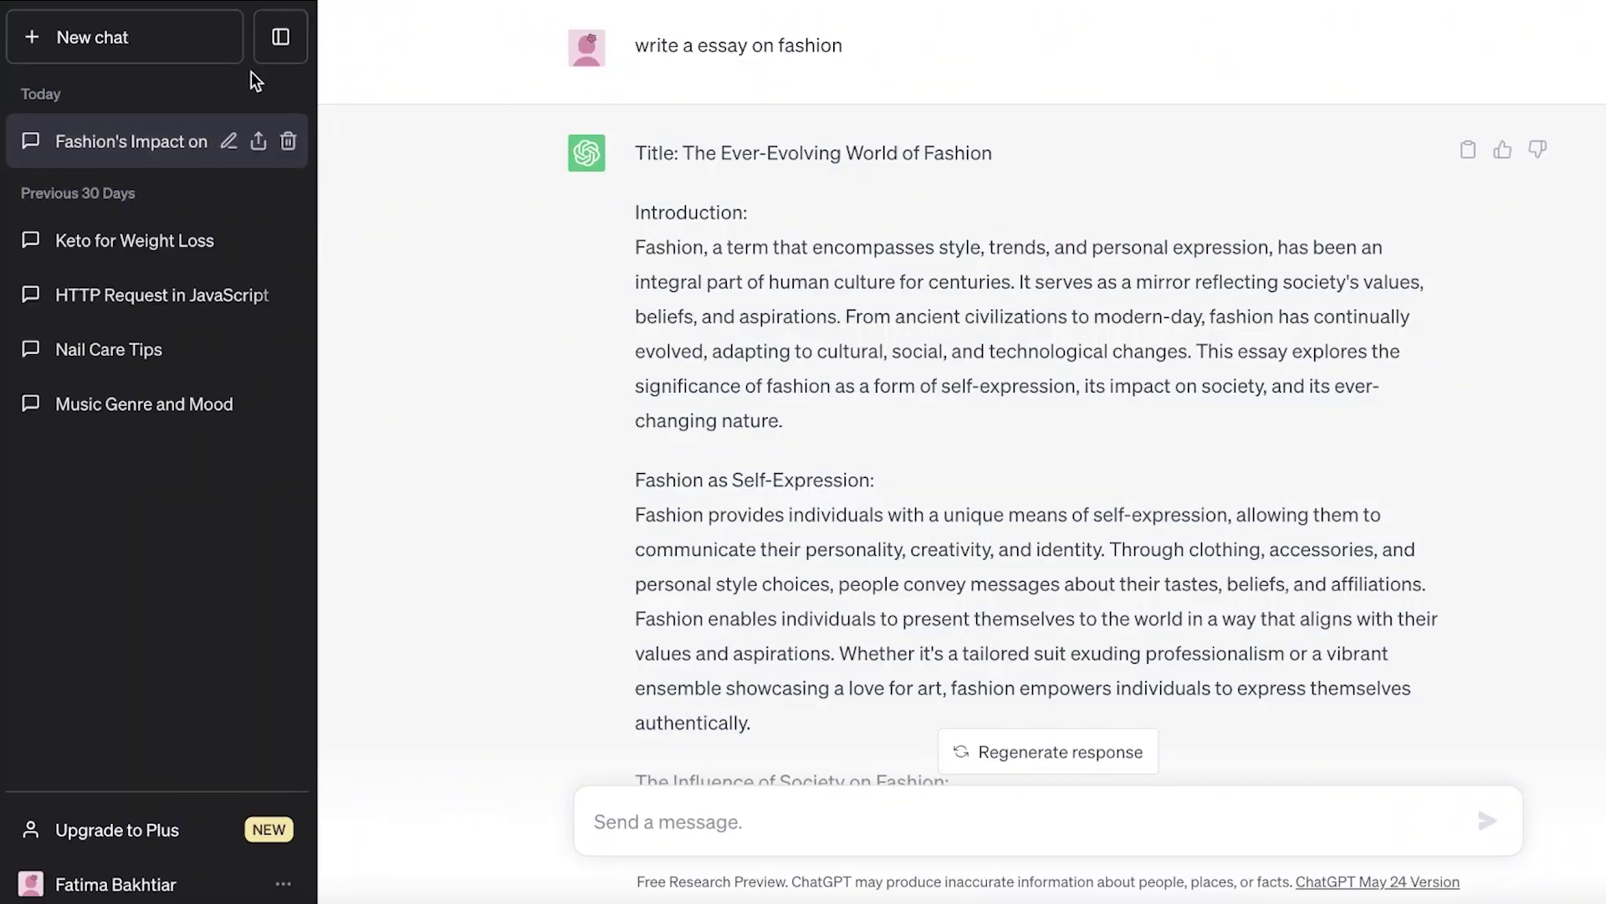
Step: Start a new chat and ask "can you write an outline for an essay on the industrial revolution"
{"action": "left_click", "coordinate": [179, 52]}
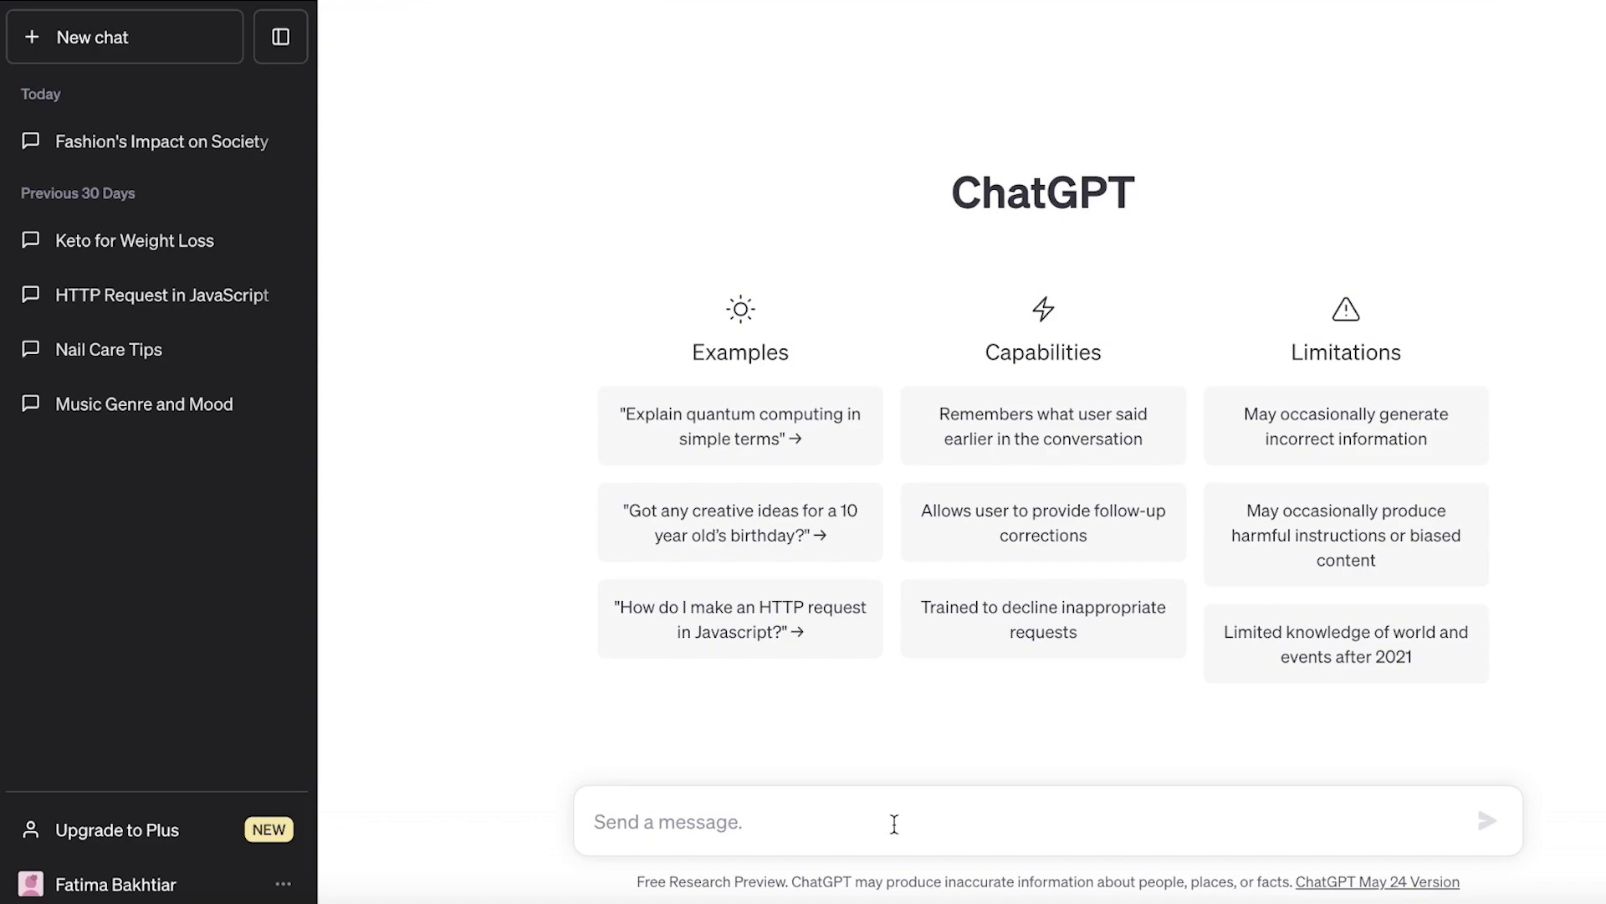
{"action": "type", "text": "can you write an outline for an essay on the industrial revolution"}
{"action": "key", "text": "Return"}
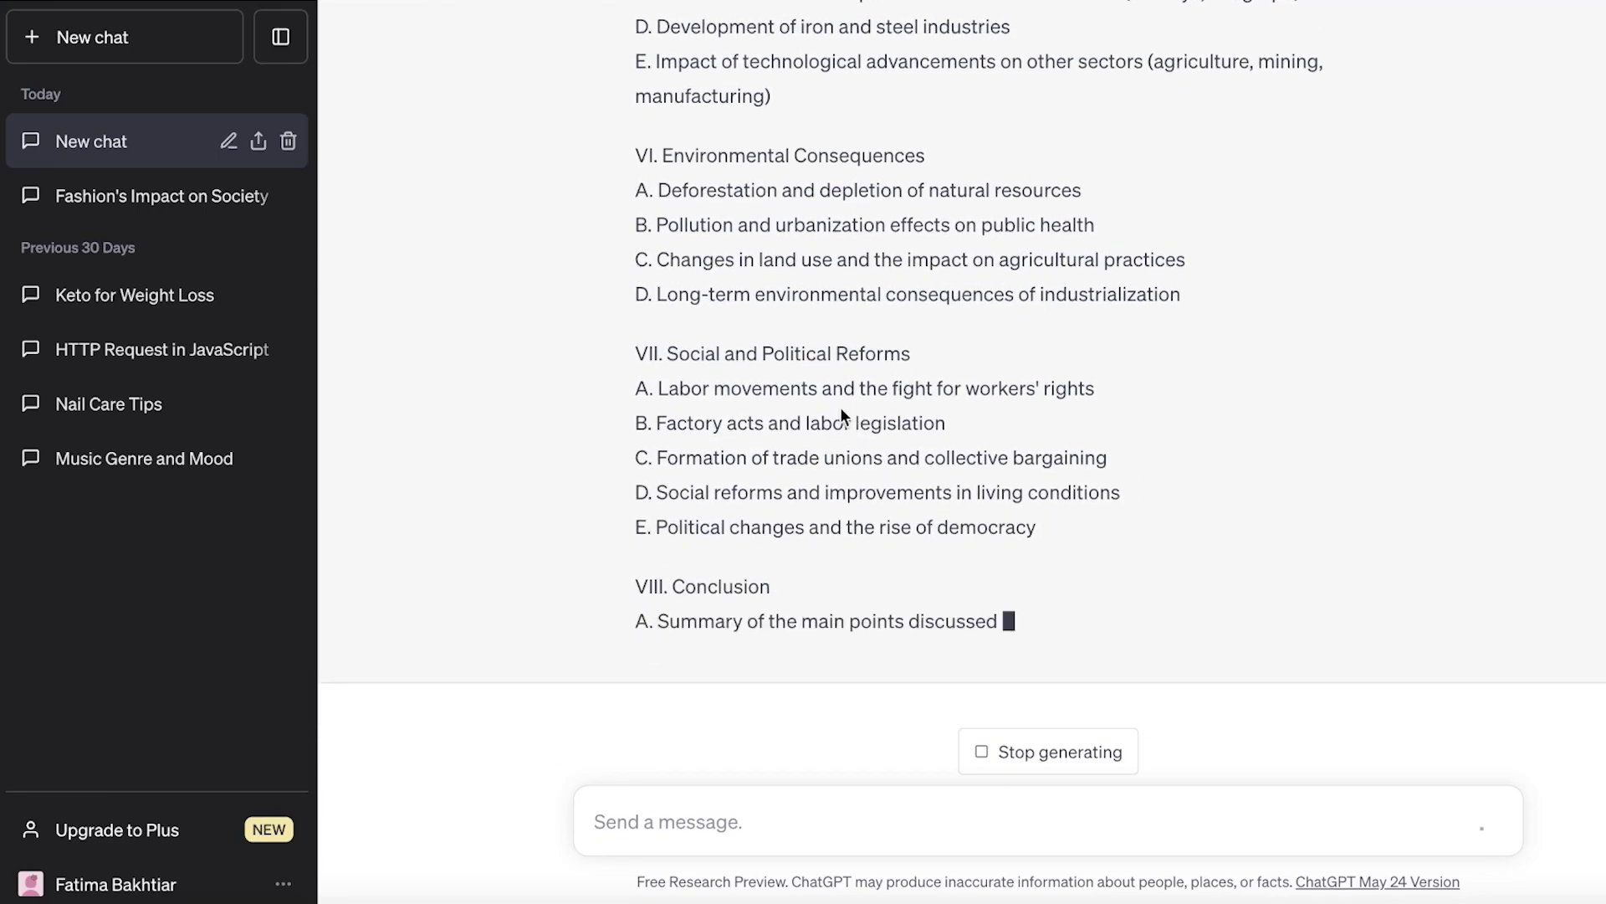
{"action": "scroll", "coordinate": [846, 430], "scroll_direction": "up", "scroll_amount": 3}
{"action": "scroll", "coordinate": [808, 396], "scroll_direction": "up", "scroll_amount": 12}
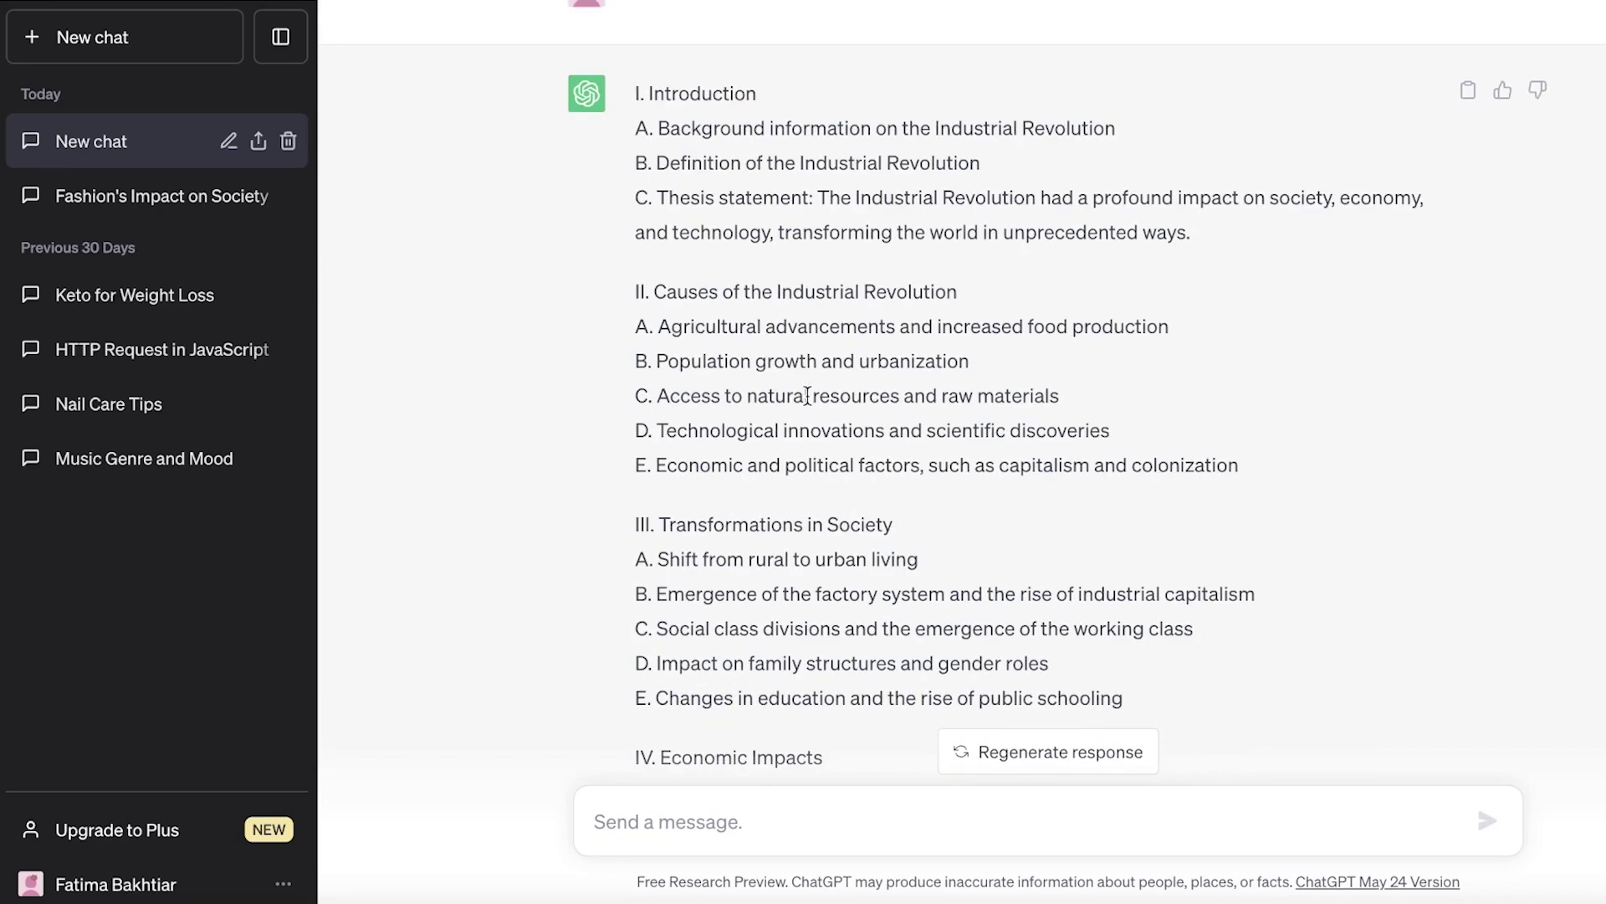
{"action": "scroll", "coordinate": [746, 359], "scroll_direction": "up", "scroll_amount": 15}
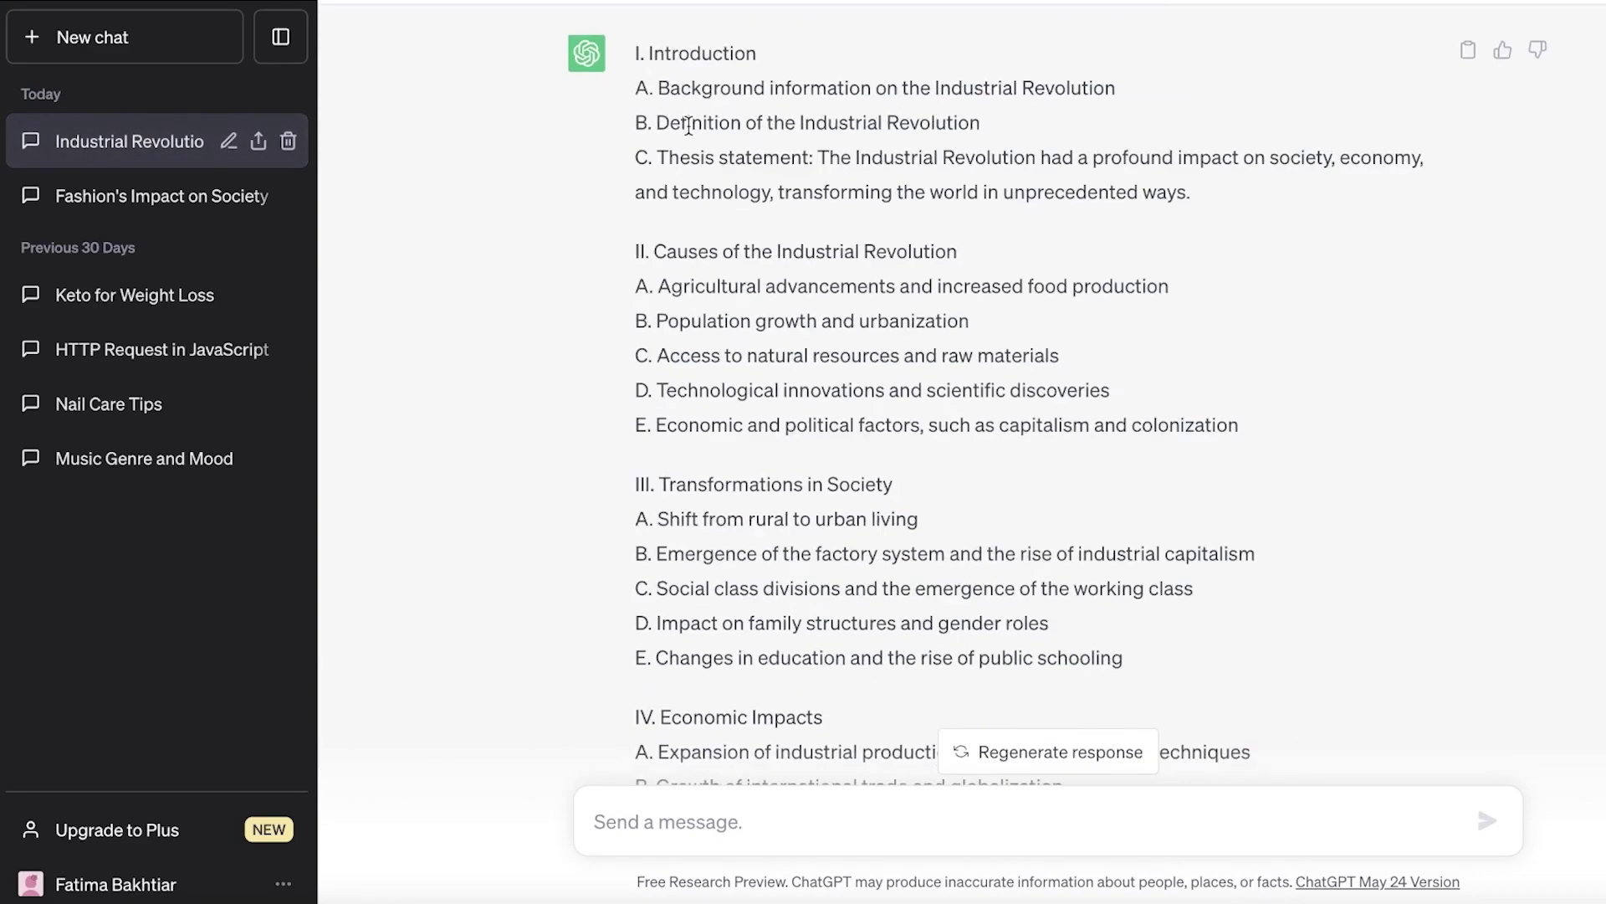
Step: Copy the entire generated Industrial Revolution outline, from I. Introduction through VIII. Conclusion
{"action": "scroll", "coordinate": [688, 127], "scroll_direction": "up", "scroll_amount": 1}
{"action": "left_click_drag", "start_coordinate": [636, 149], "coordinate": [1095, 681]}
{"action": "right_click", "coordinate": [807, 554]}
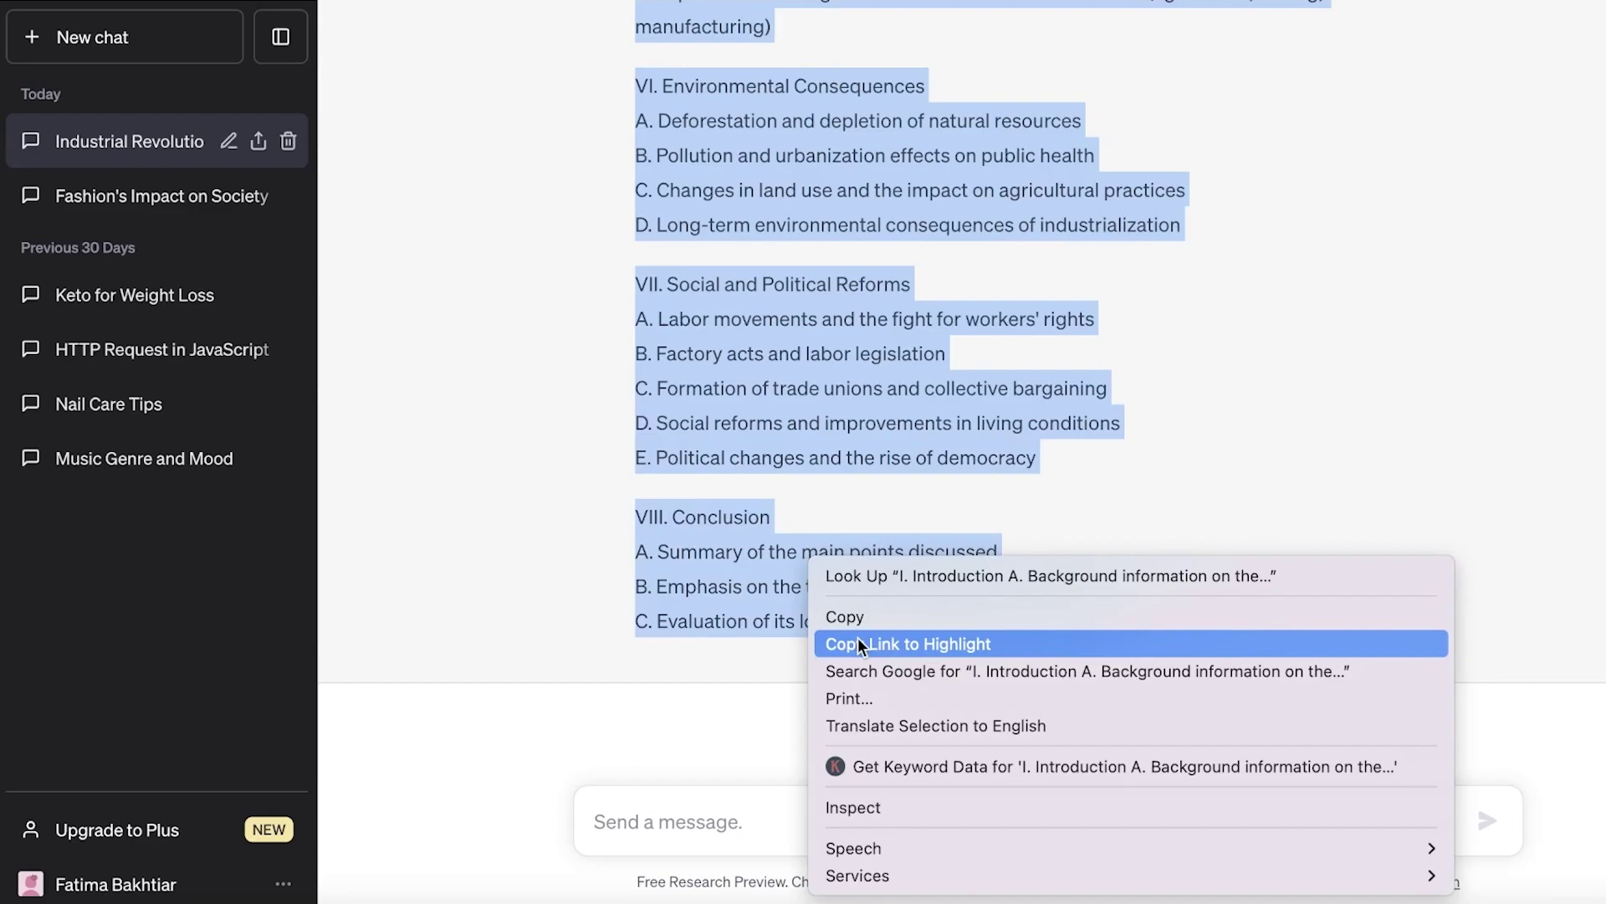
{"action": "left_click", "coordinate": [862, 615]}
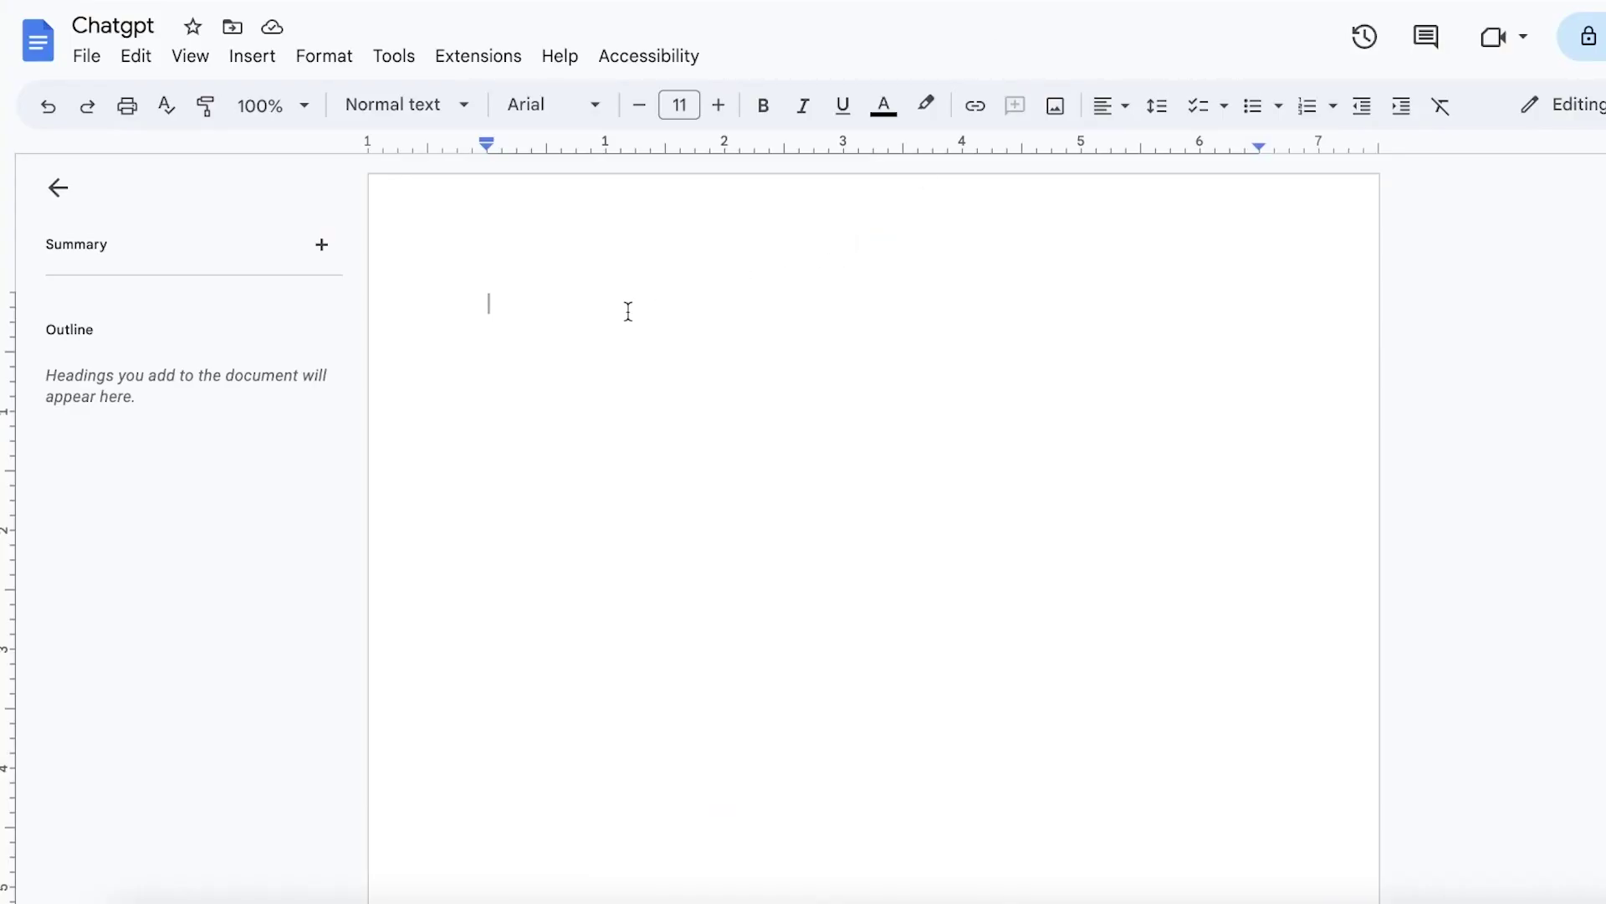
Step: Try pasting the outline with its original formatting into the Chatgpt document in Google Docs, and delete the pasted text
{"action": "right_click", "coordinate": [629, 311]}
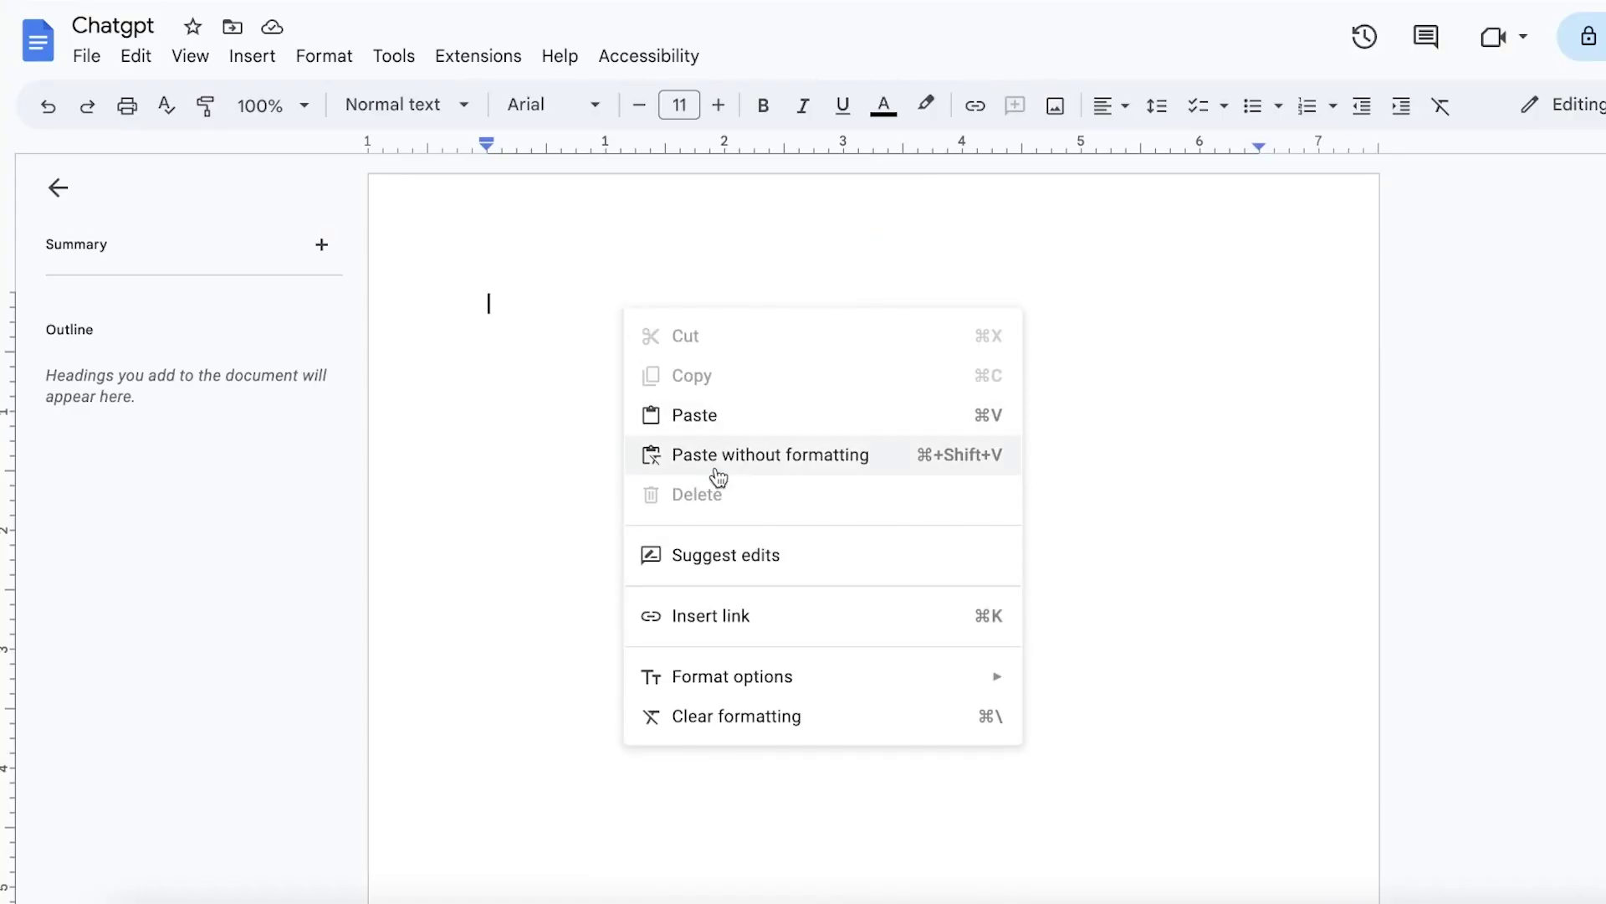
{"action": "left_click", "coordinate": [724, 437]}
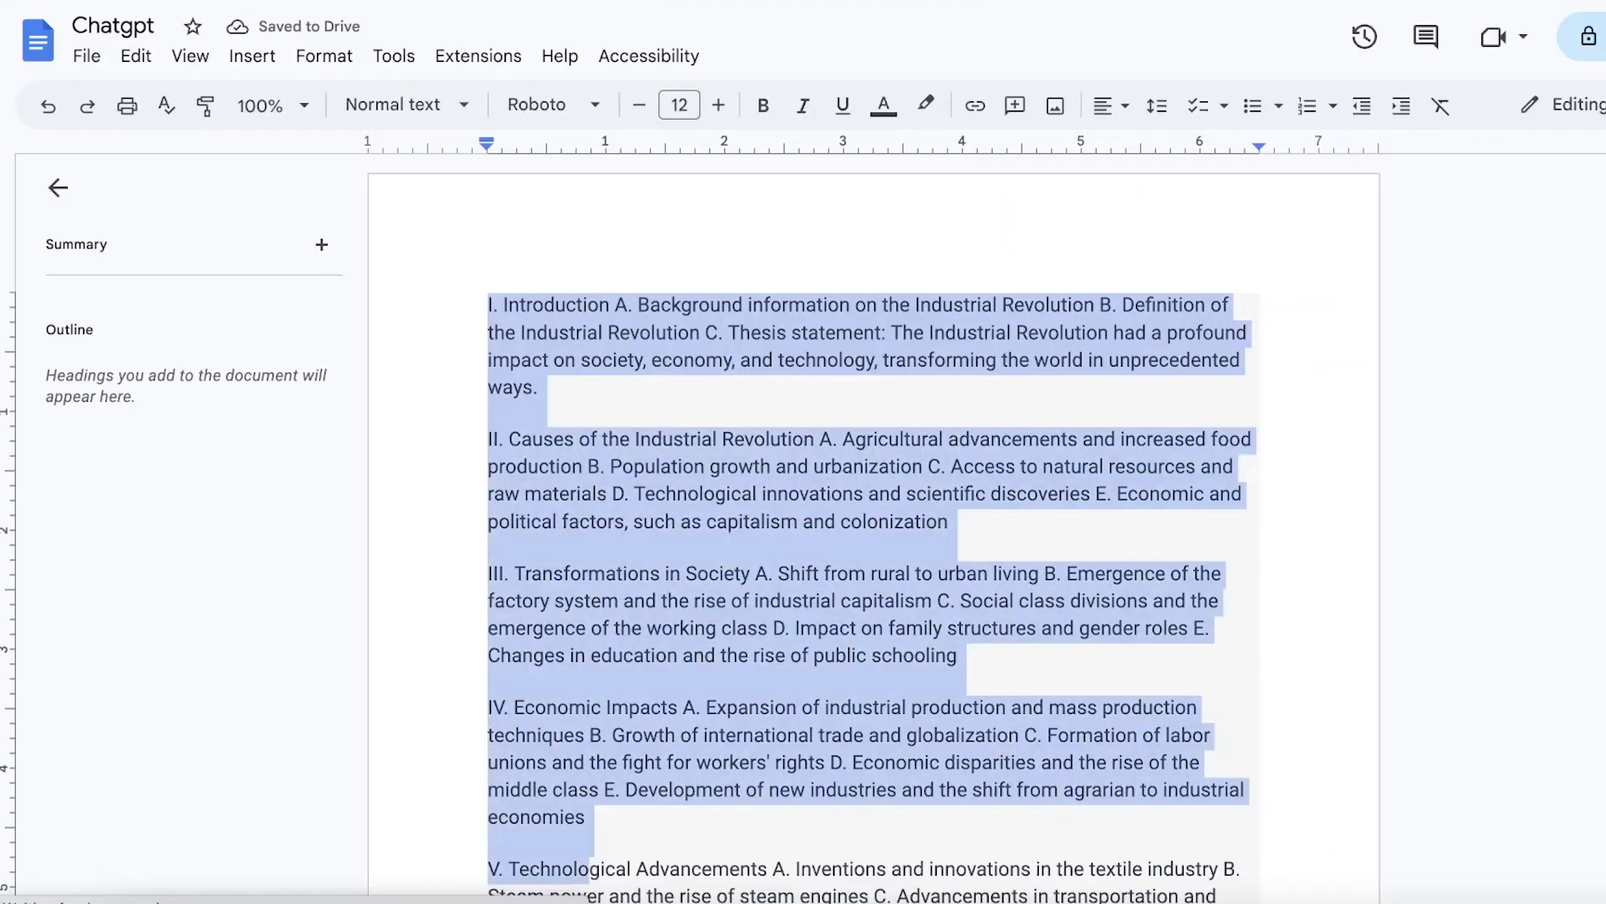
{"action": "scroll", "coordinate": [973, 506], "scroll_direction": "down", "scroll_amount": 15}
{"action": "scroll", "coordinate": [973, 507], "scroll_direction": "up", "scroll_amount": 2}
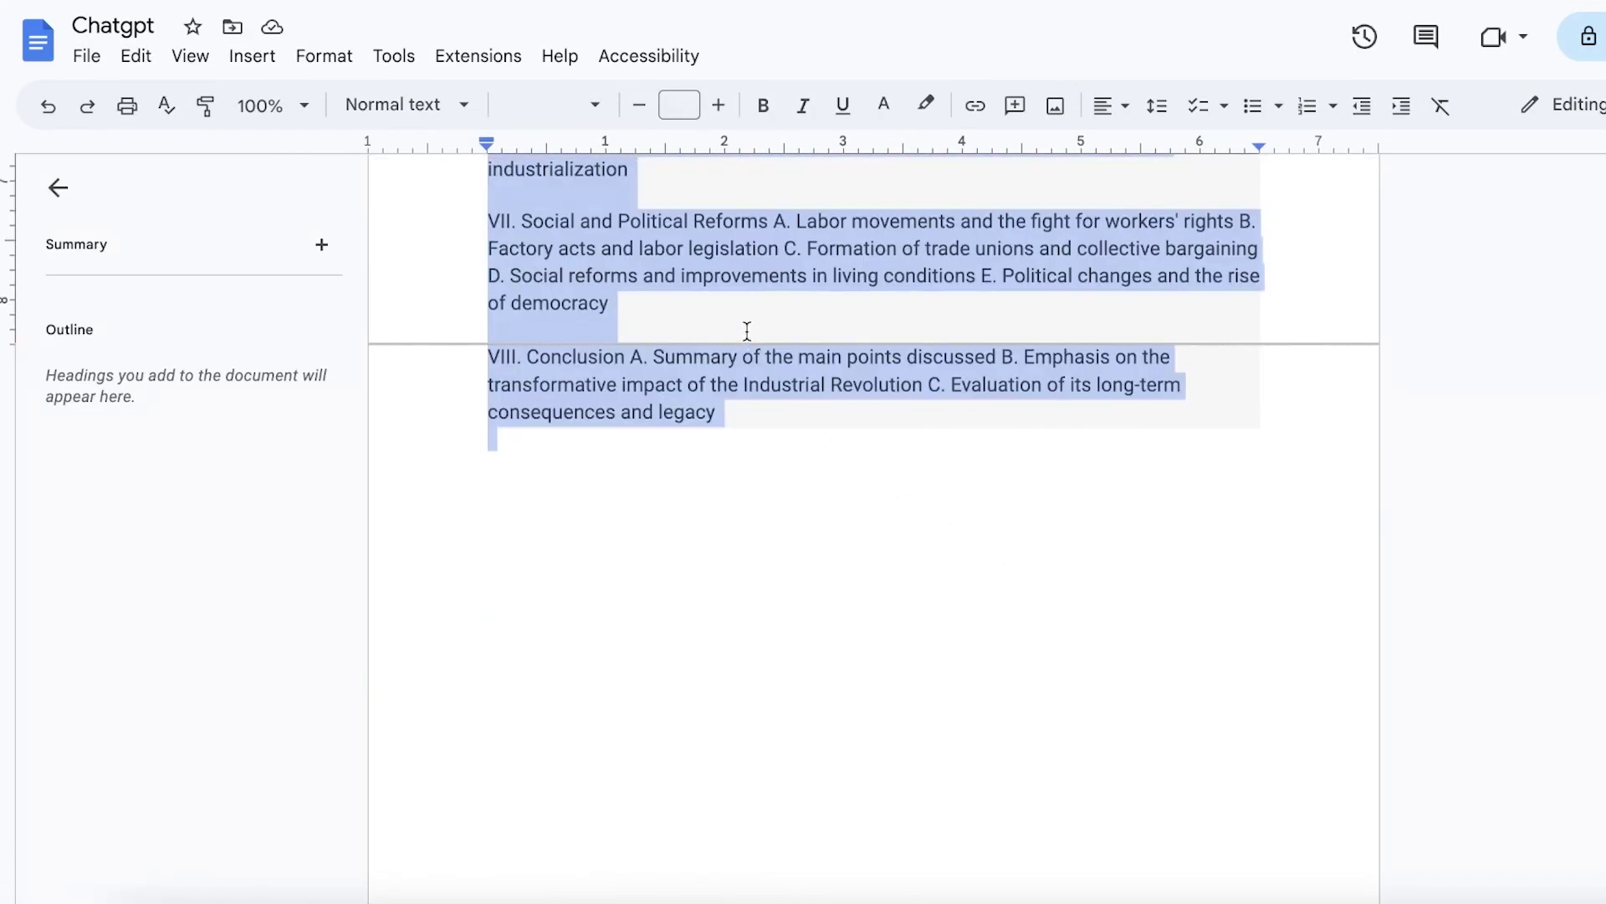
{"action": "key", "text": "BackSpace"}
Step: Paste the copied outline without formatting into the empty document
{"action": "right_click", "coordinate": [539, 362]}
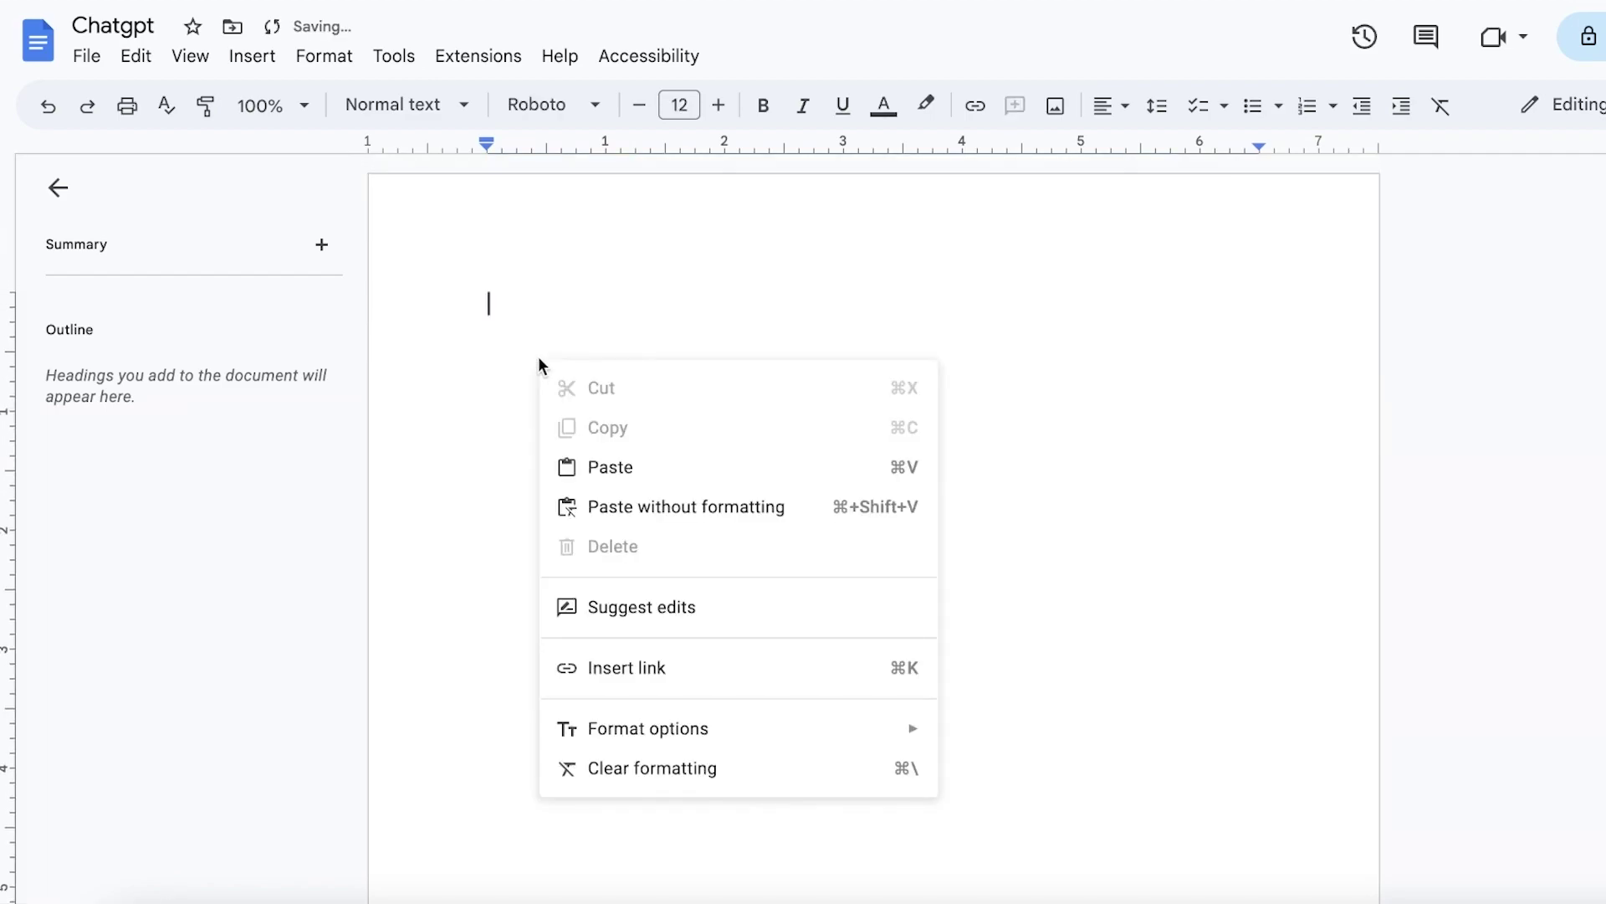
{"action": "left_click", "coordinate": [599, 505]}
{"action": "scroll", "coordinate": [602, 500], "scroll_direction": "up", "scroll_amount": 10}
{"action": "scroll", "coordinate": [601, 500], "scroll_direction": "down", "scroll_amount": 15}
{"action": "scroll", "coordinate": [602, 499], "scroll_direction": "up", "scroll_amount": 10}
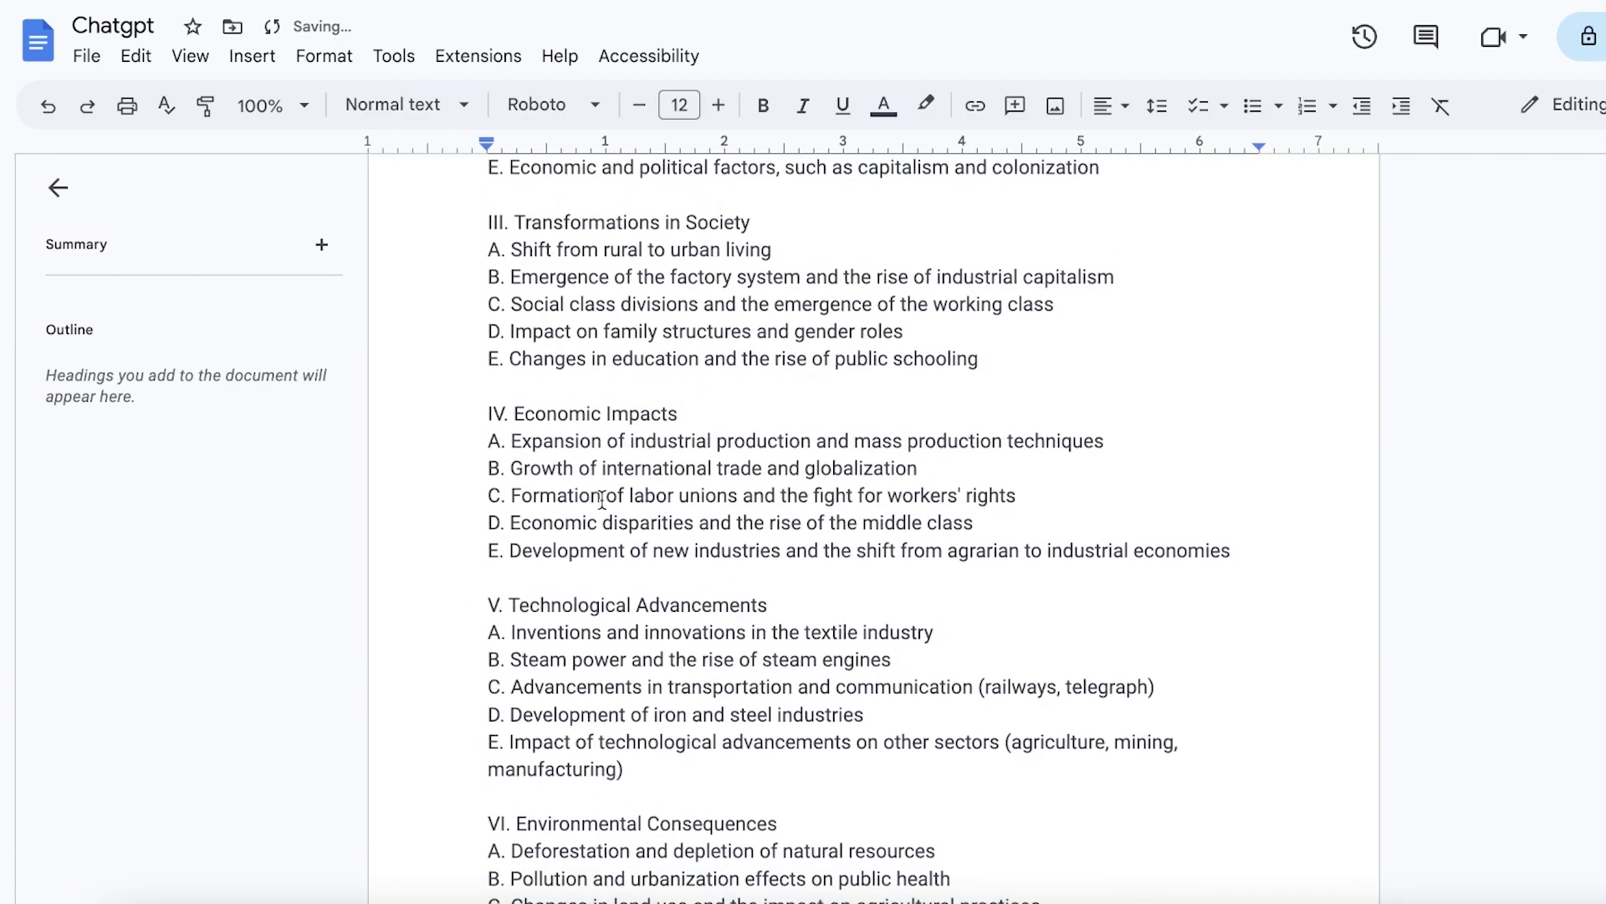
Step: Insert blank lines after section V so that VI. Environmental Consequences starts on the second page
{"action": "scroll", "coordinate": [506, 787], "scroll_direction": "down", "scroll_amount": 1}
{"action": "left_click", "coordinate": [519, 741]}
{"action": "key", "text": "Return"}
{"action": "key", "text": "Return"}
{"action": "key", "text": "Return"}
{"action": "key", "text": "Return"}
{"action": "key", "text": "Return"}
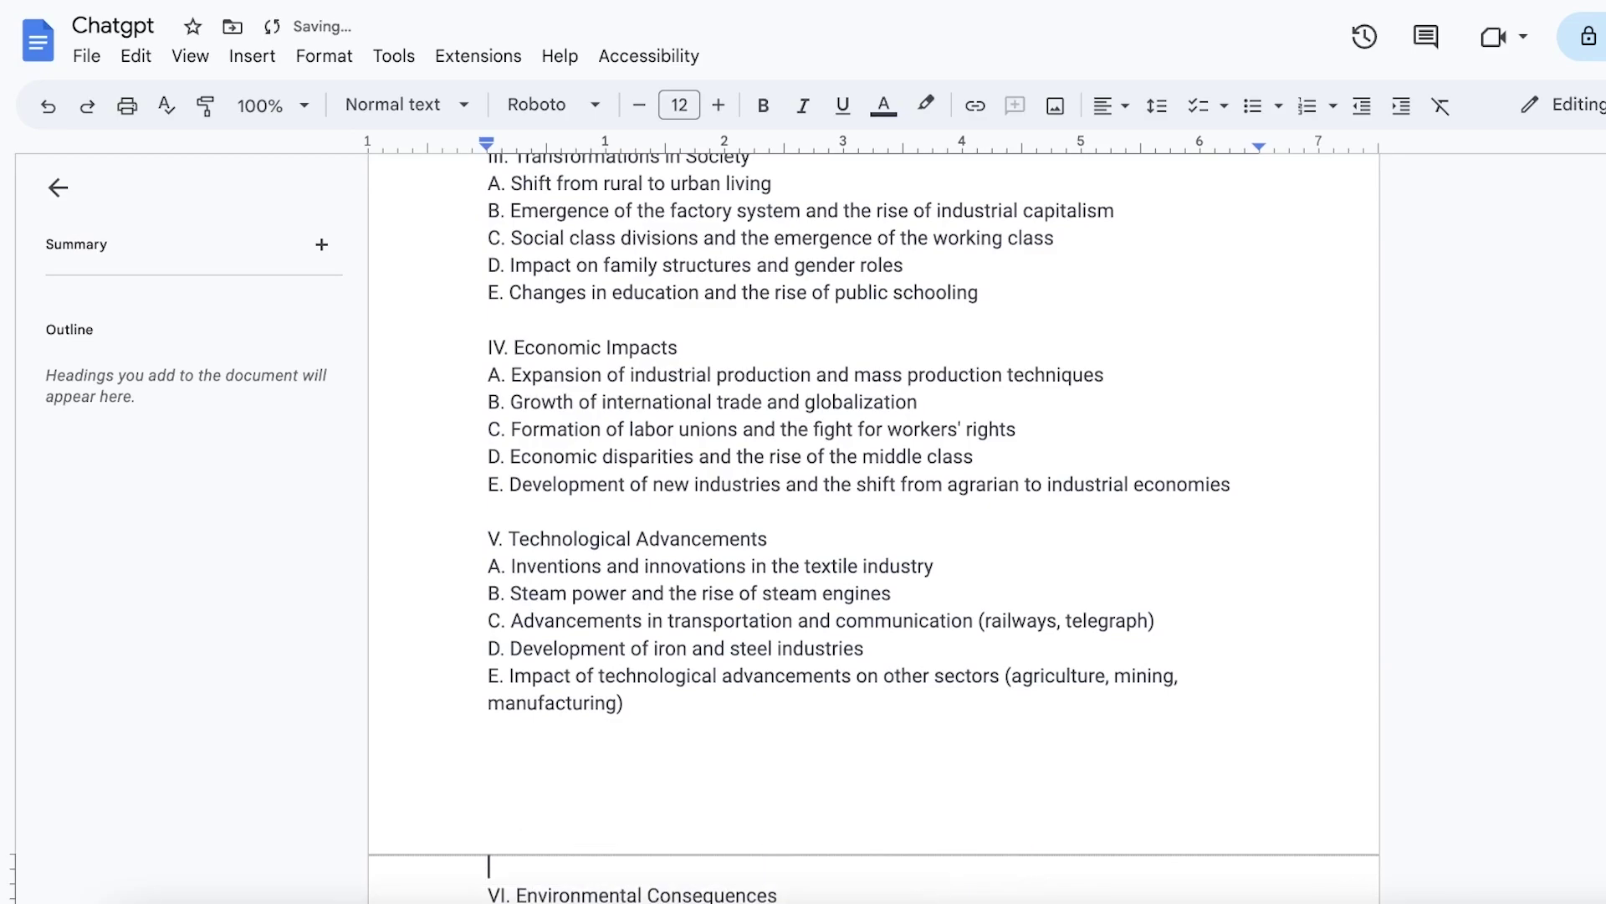
Step: Examine the pasted outline's sections on the first page, from I. Introduction to V. Technological Advancements
{"action": "scroll", "coordinate": [502, 688], "scroll_direction": "up", "scroll_amount": 15}
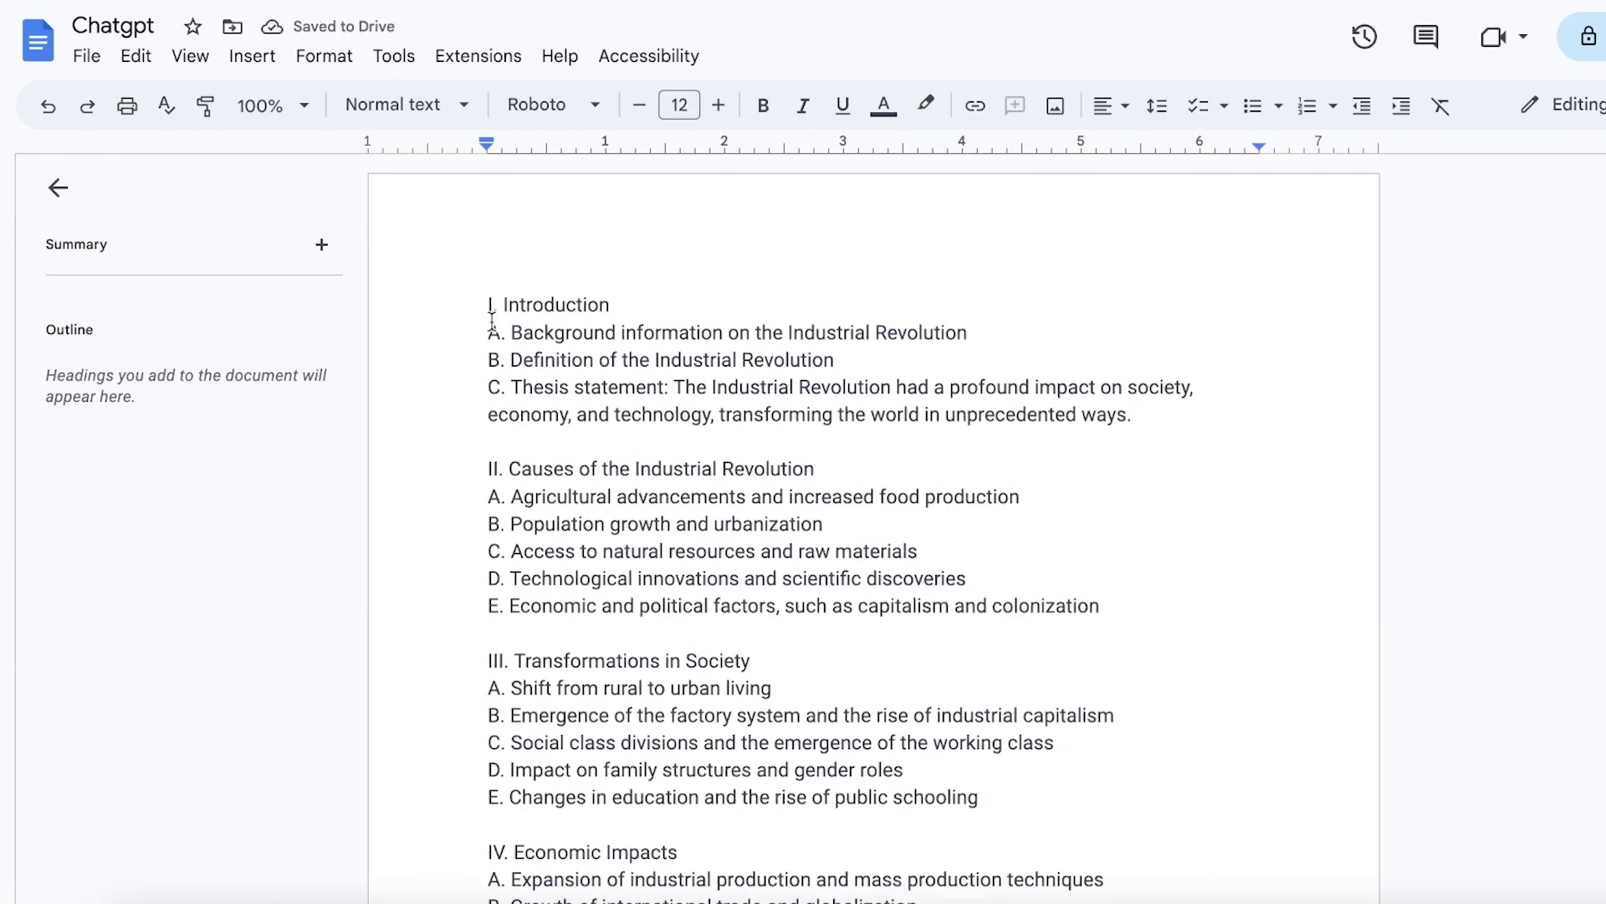
{"action": "scroll", "coordinate": [500, 328], "scroll_direction": "down", "scroll_amount": 3}
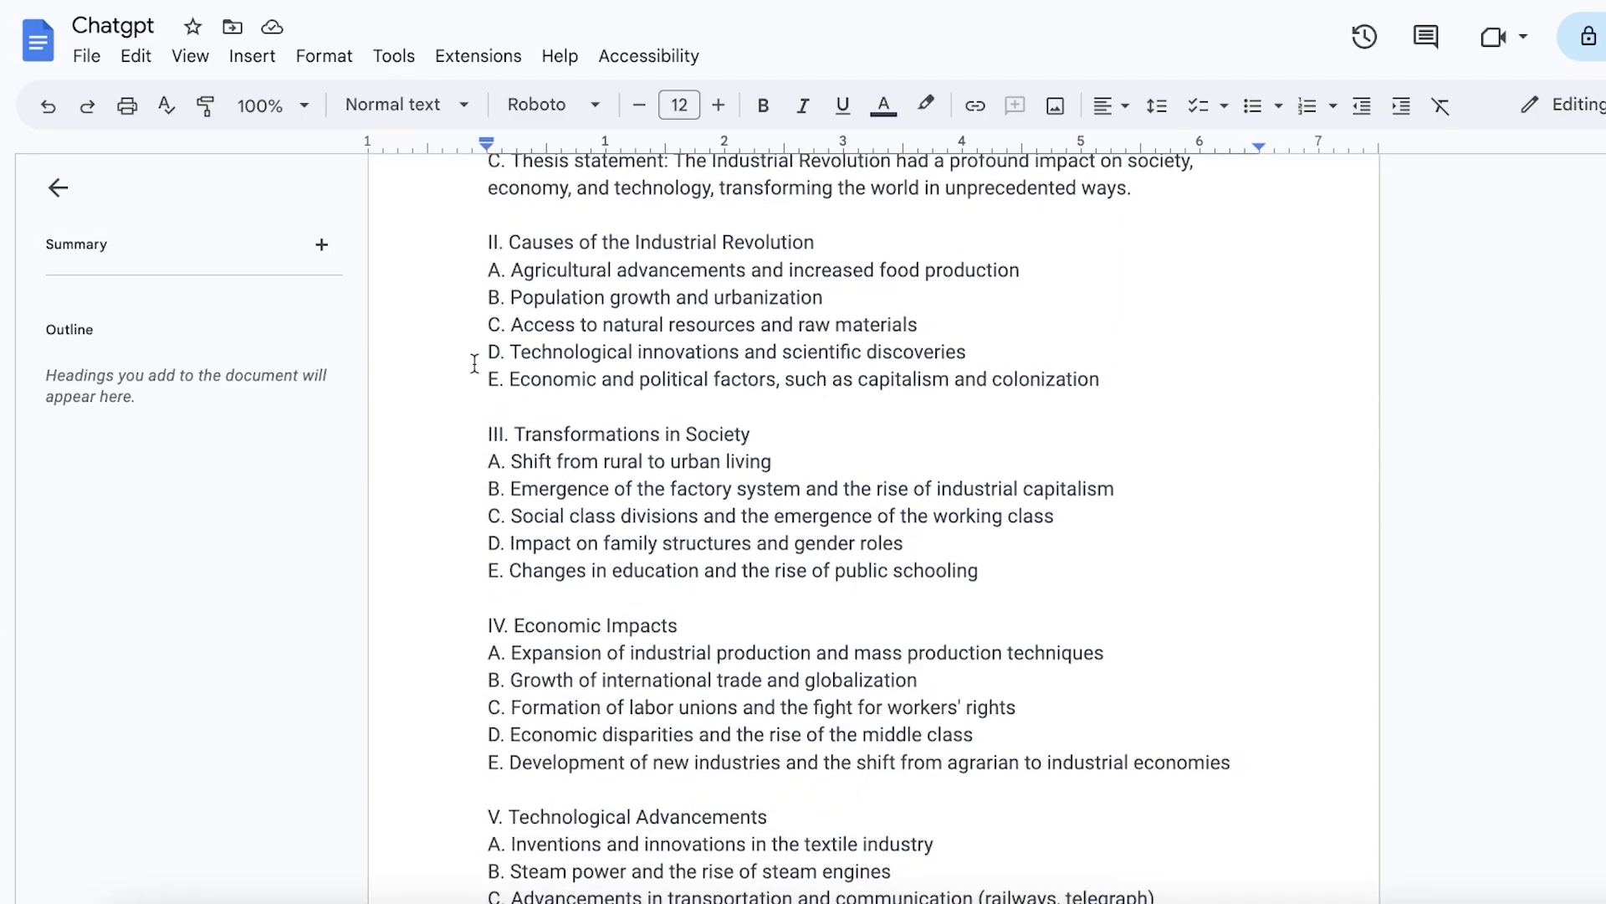
{"action": "scroll", "coordinate": [472, 402], "scroll_direction": "down", "scroll_amount": 4}
{"action": "scroll", "coordinate": [552, 335], "scroll_direction": "up", "scroll_amount": 2}
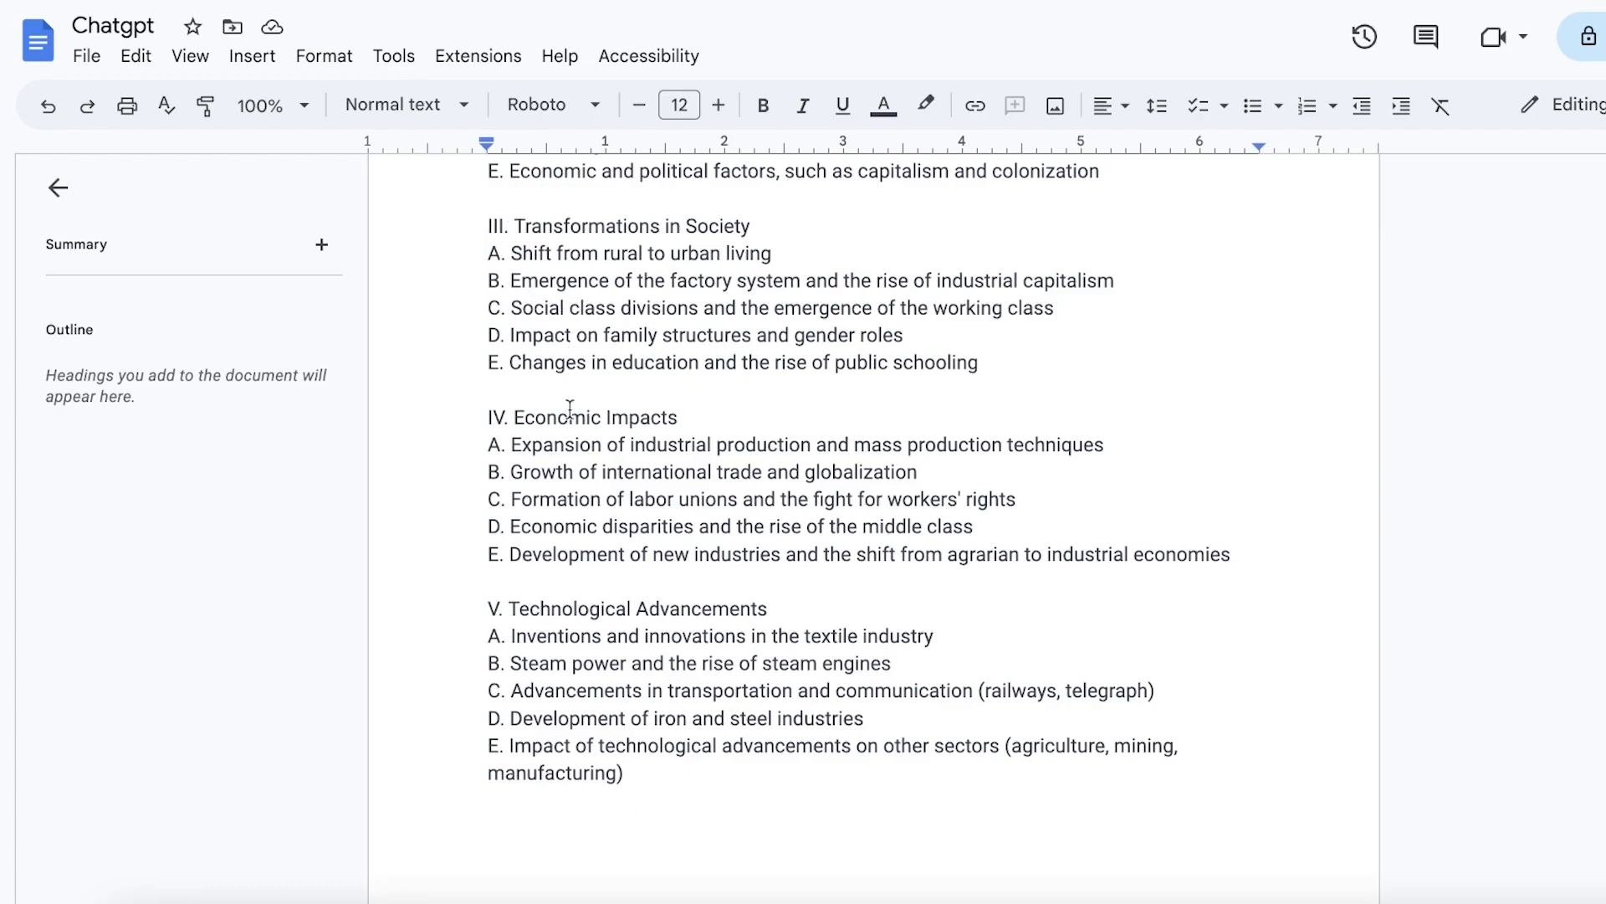
{"action": "scroll", "coordinate": [570, 409], "scroll_direction": "up", "scroll_amount": 4}
{"action": "scroll", "coordinate": [504, 550], "scroll_direction": "down", "scroll_amount": 3}
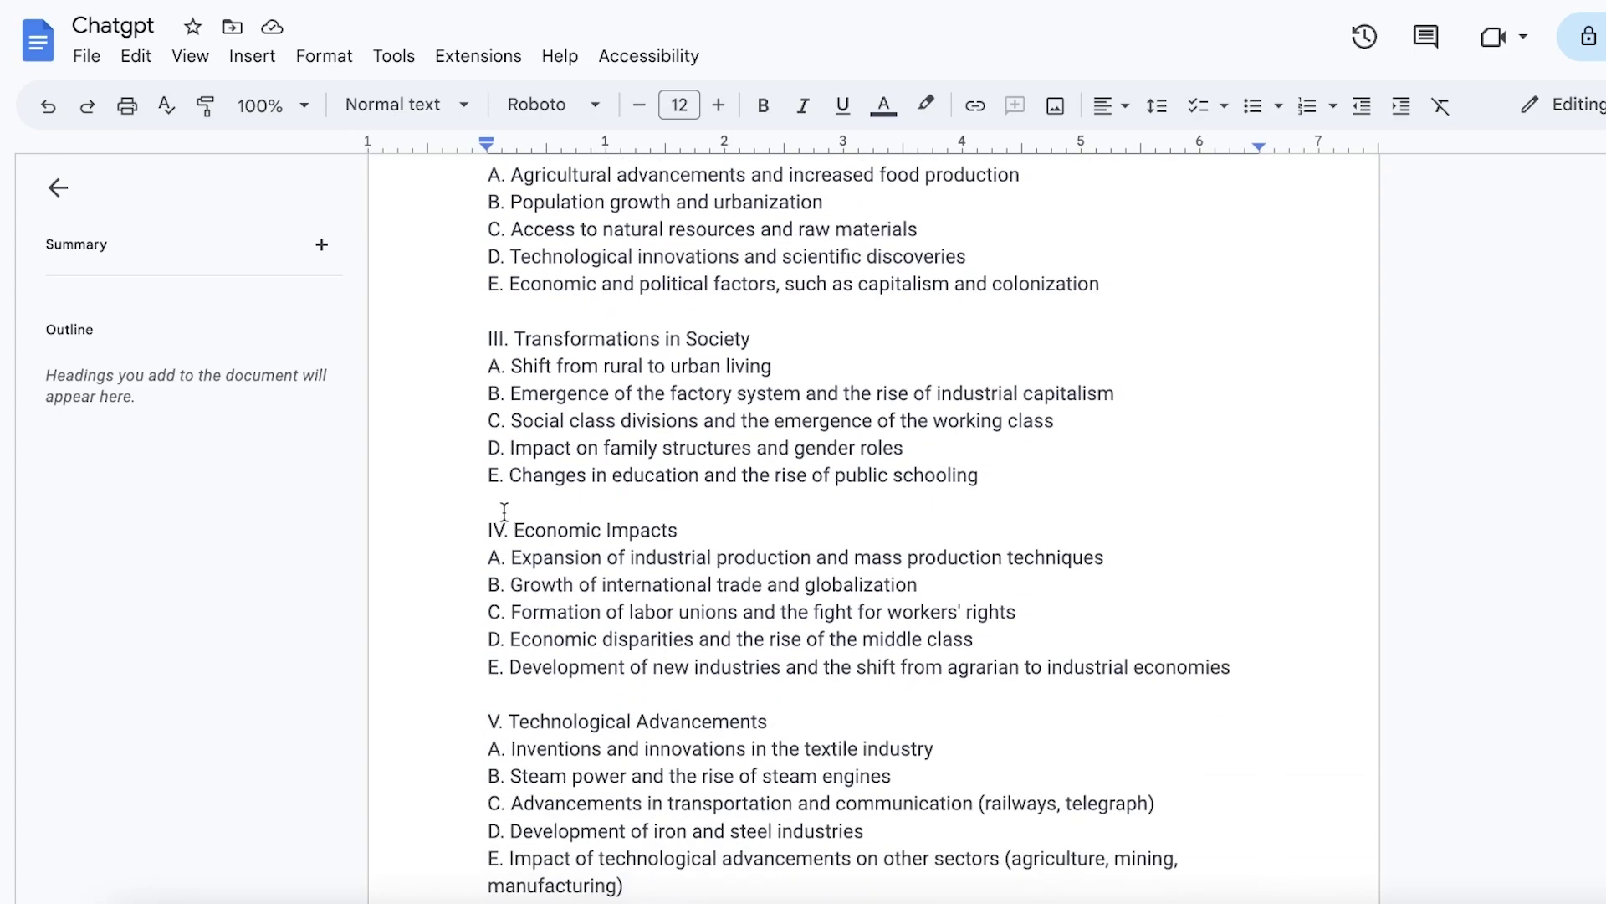
{"action": "scroll", "coordinate": [494, 508], "scroll_direction": "up", "scroll_amount": 4}
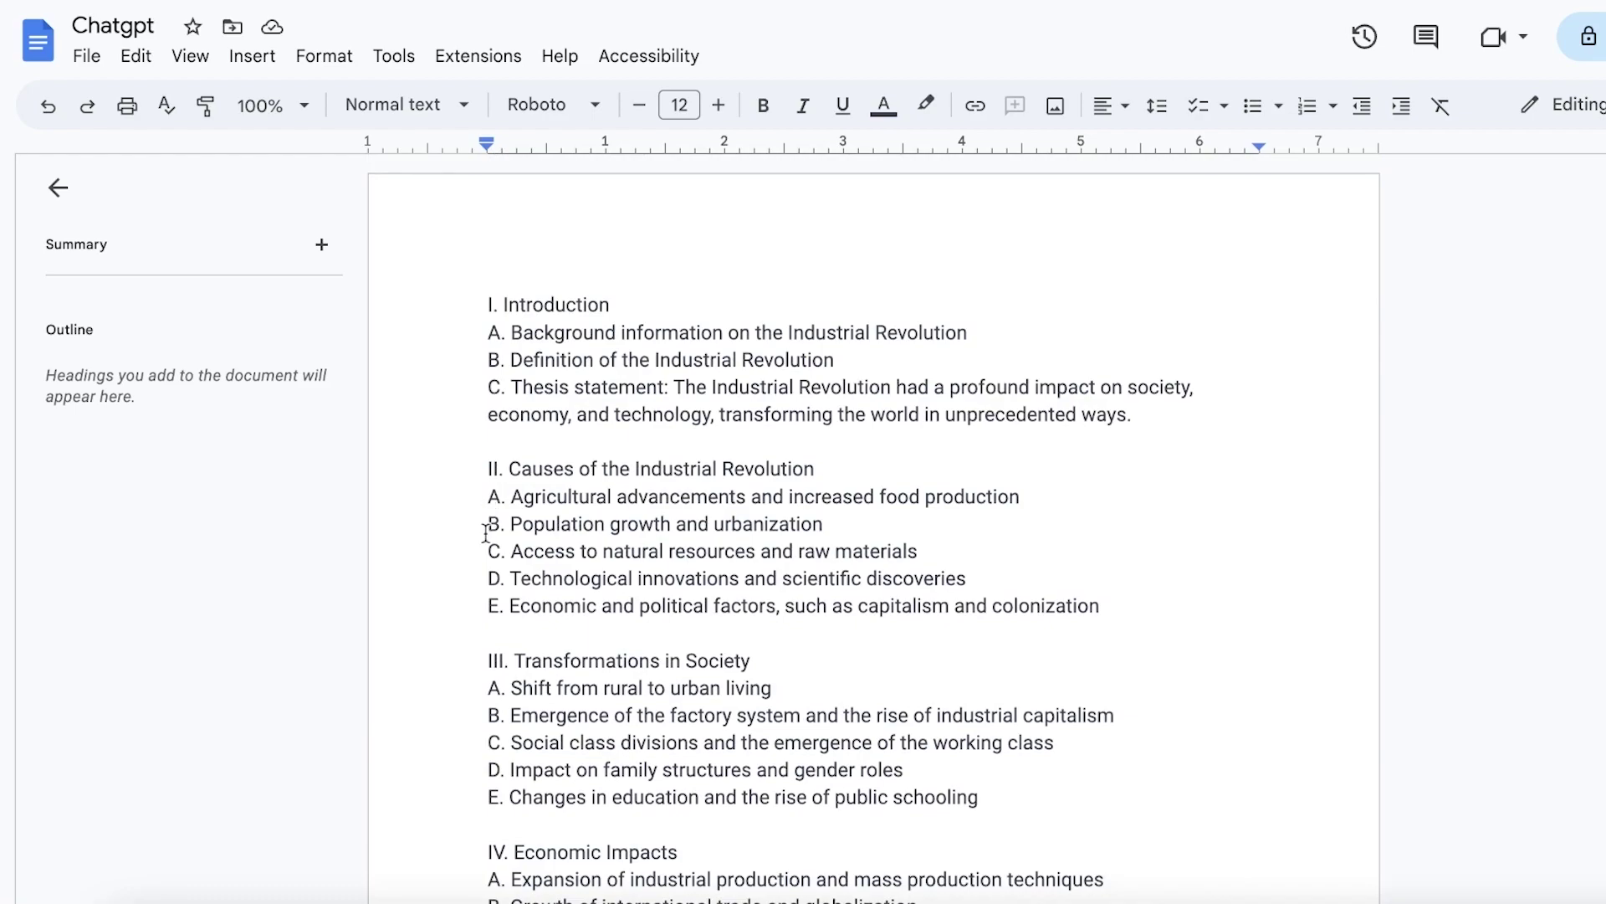
{"action": "scroll", "coordinate": [486, 533], "scroll_direction": "down", "scroll_amount": 1}
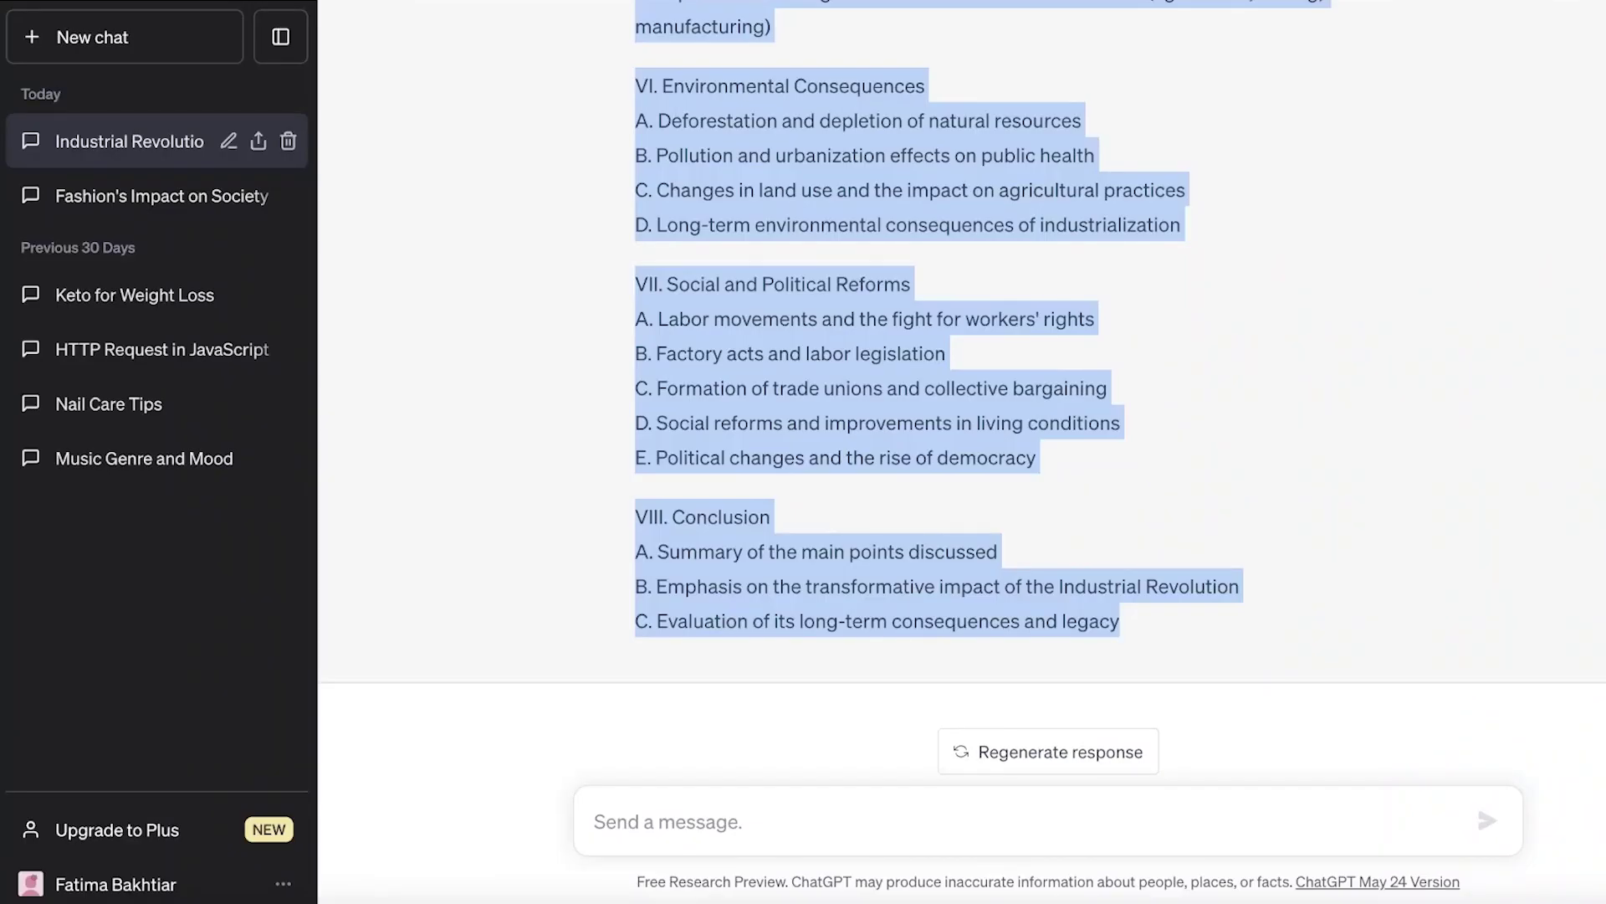
Step: Switch back to the Industrial Revolution chat in ChatGPT and send the follow-up "make point III more detailed"
{"action": "left_click", "coordinate": [815, 685]}
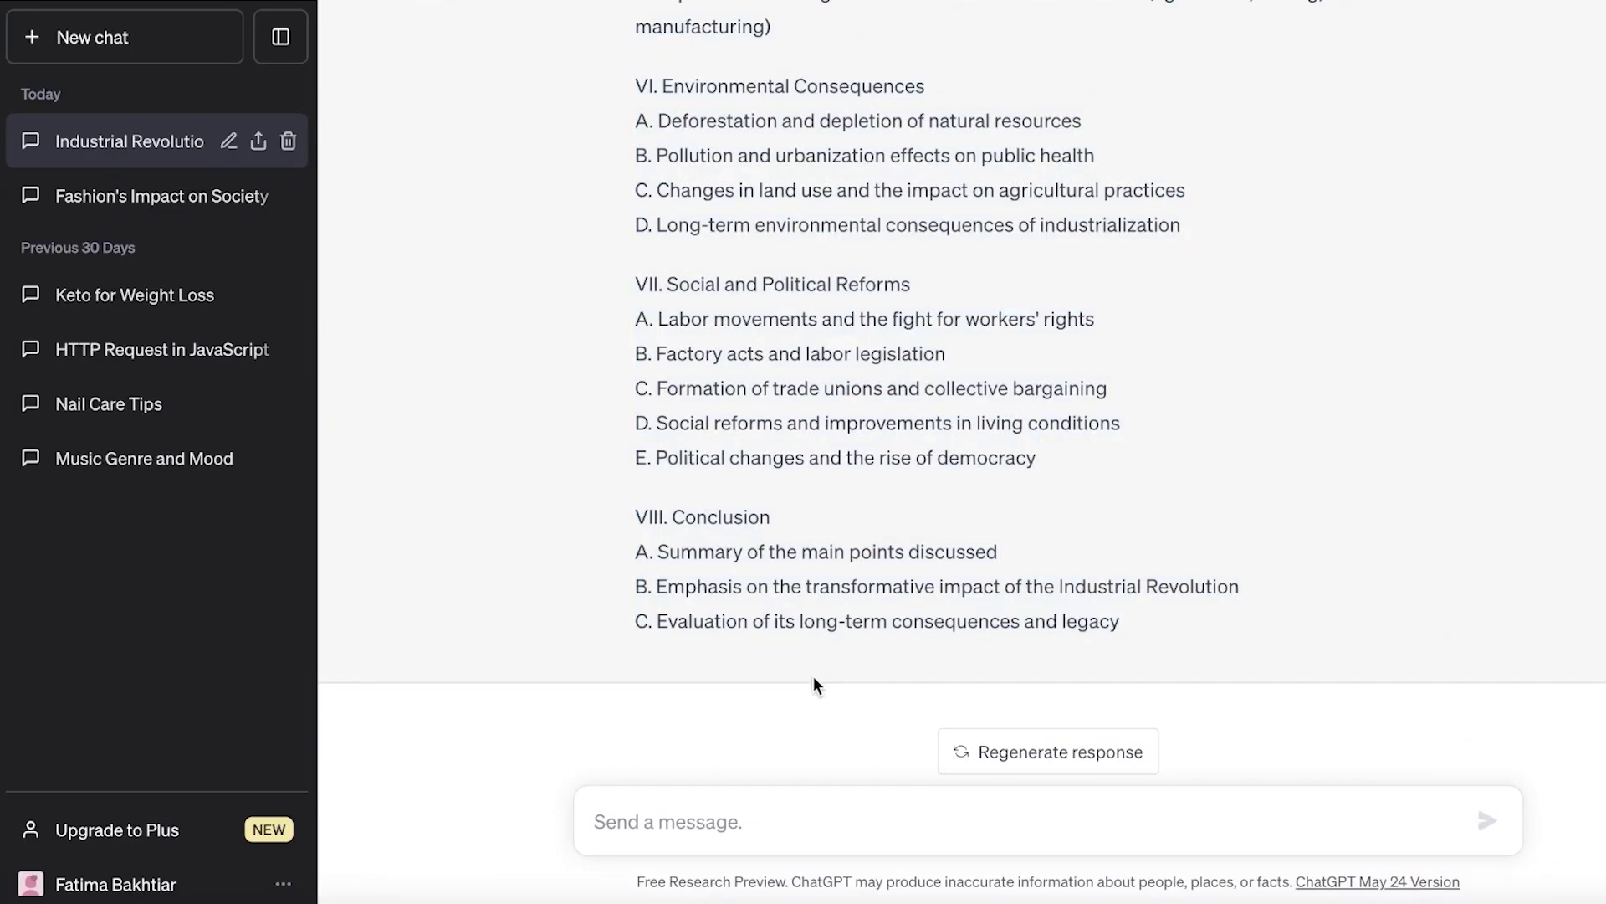
{"action": "left_click", "coordinate": [771, 829]}
{"action": "type", "text": "make point"}
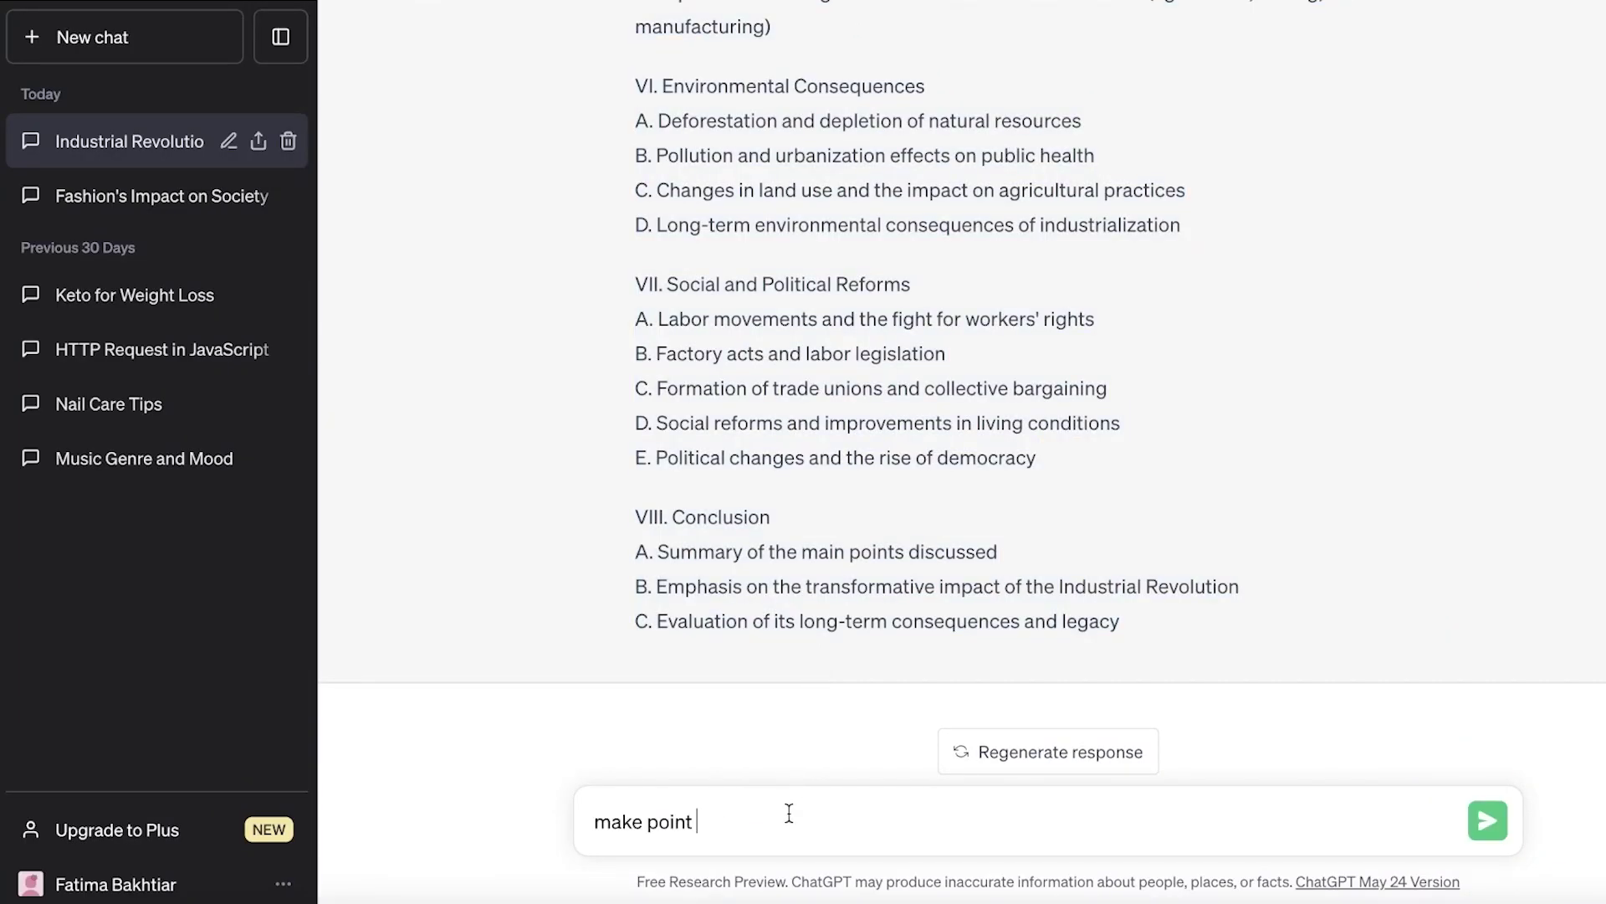
{"action": "scroll", "coordinate": [748, 593], "scroll_direction": "up", "scroll_amount": 10}
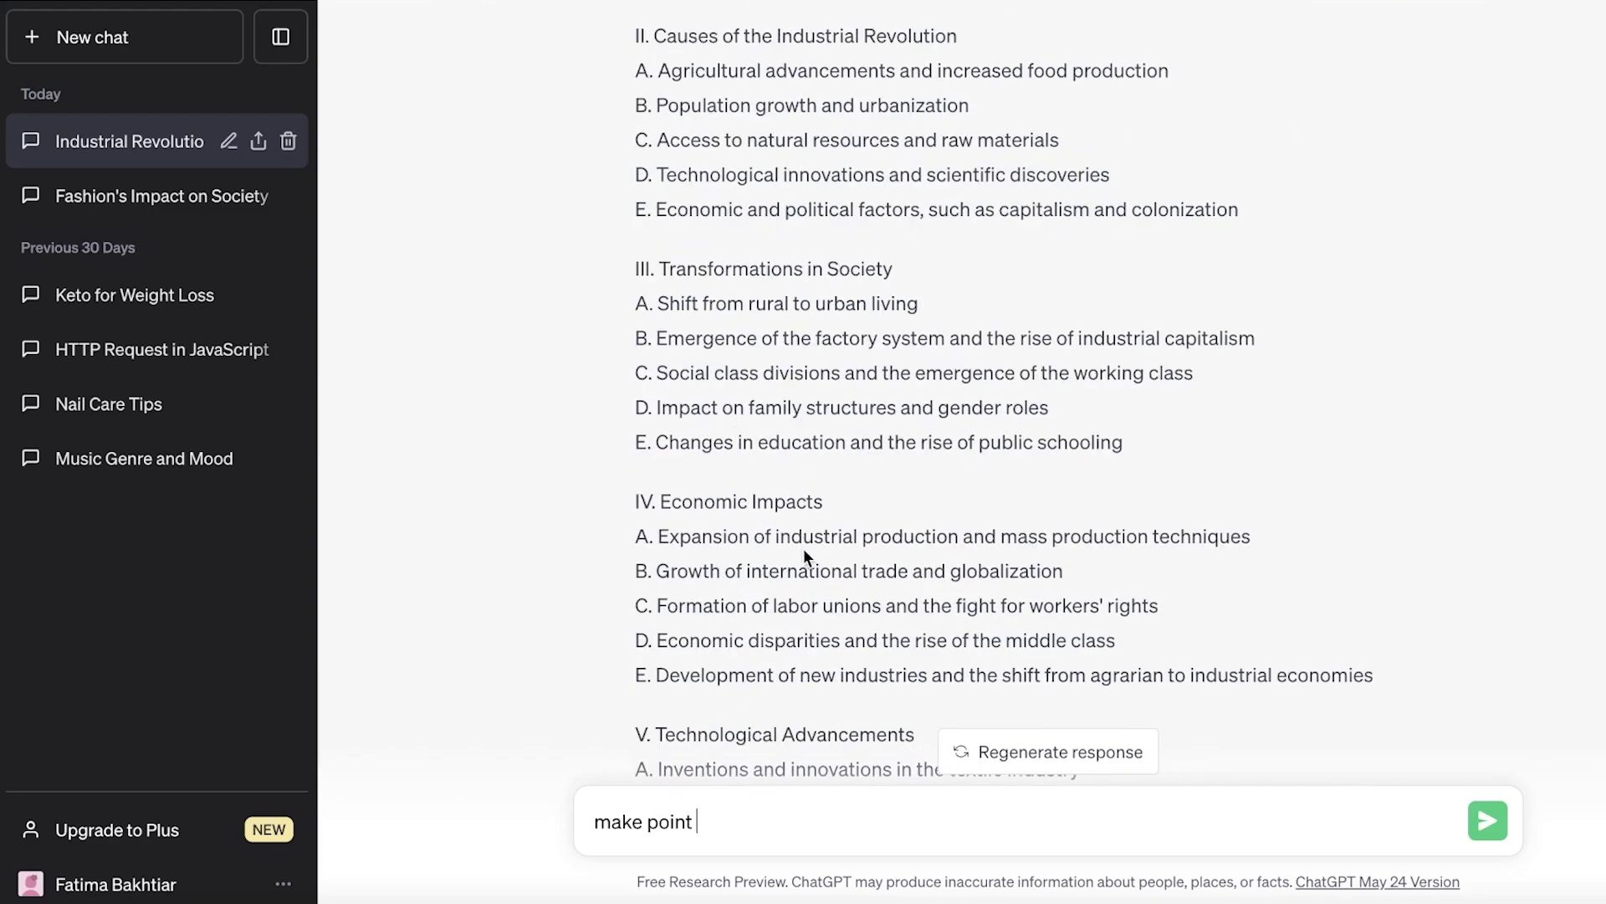
{"action": "type", "text": "III more detailed"}
{"action": "key", "text": "Return"}
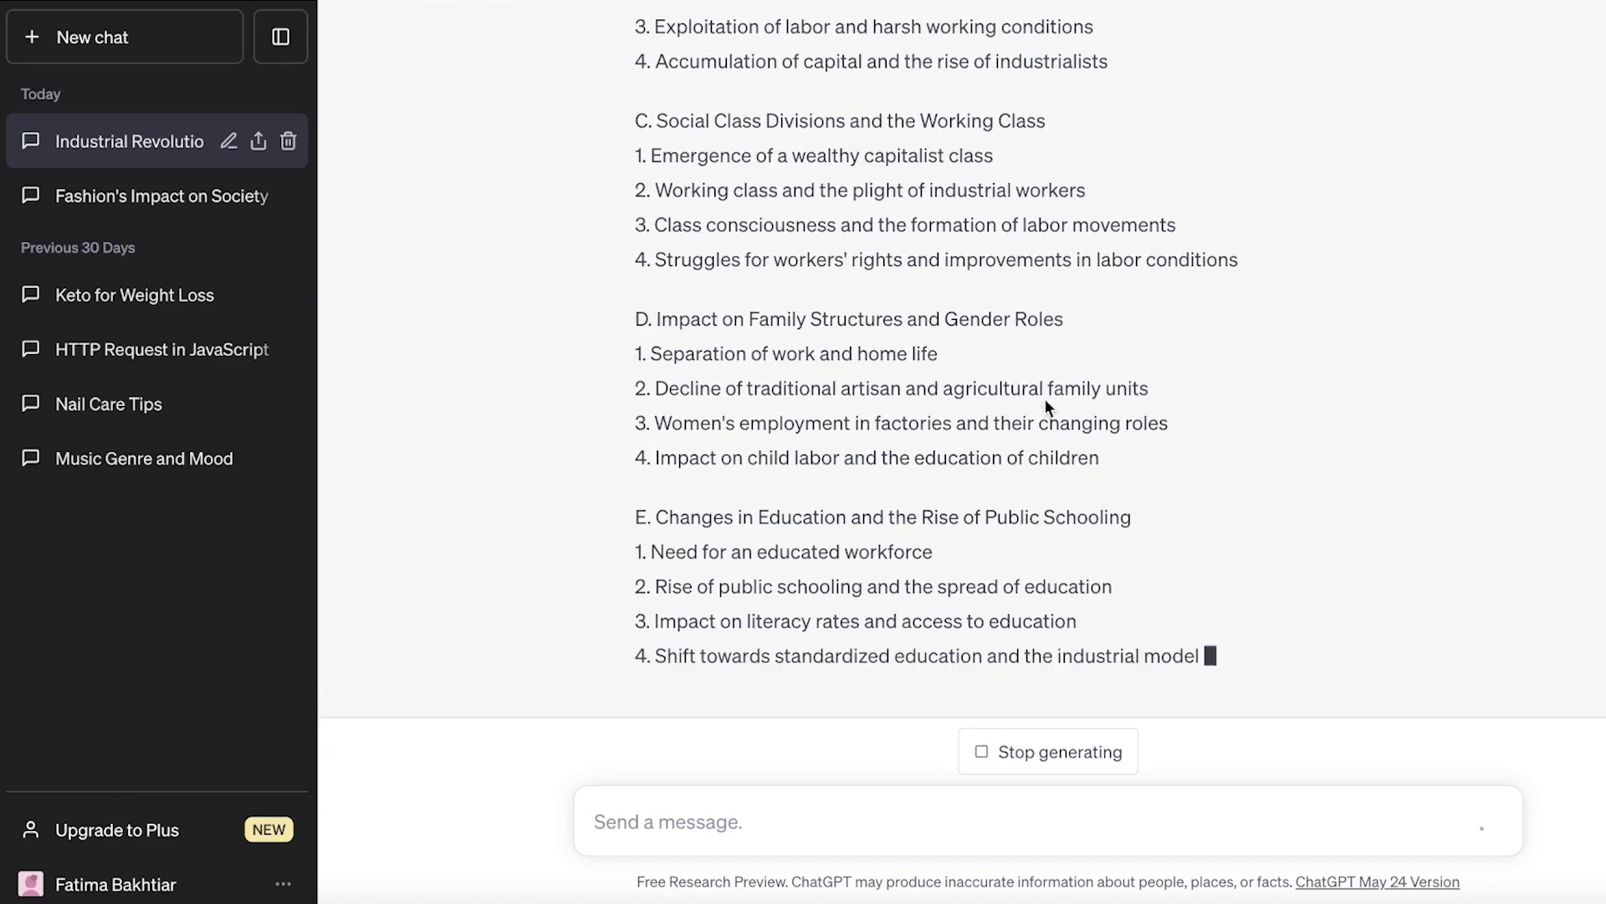
Step: Copy the whole expanded section III. Transformations in Society from the new response
{"action": "scroll", "coordinate": [857, 348], "scroll_direction": "up", "scroll_amount": 7}
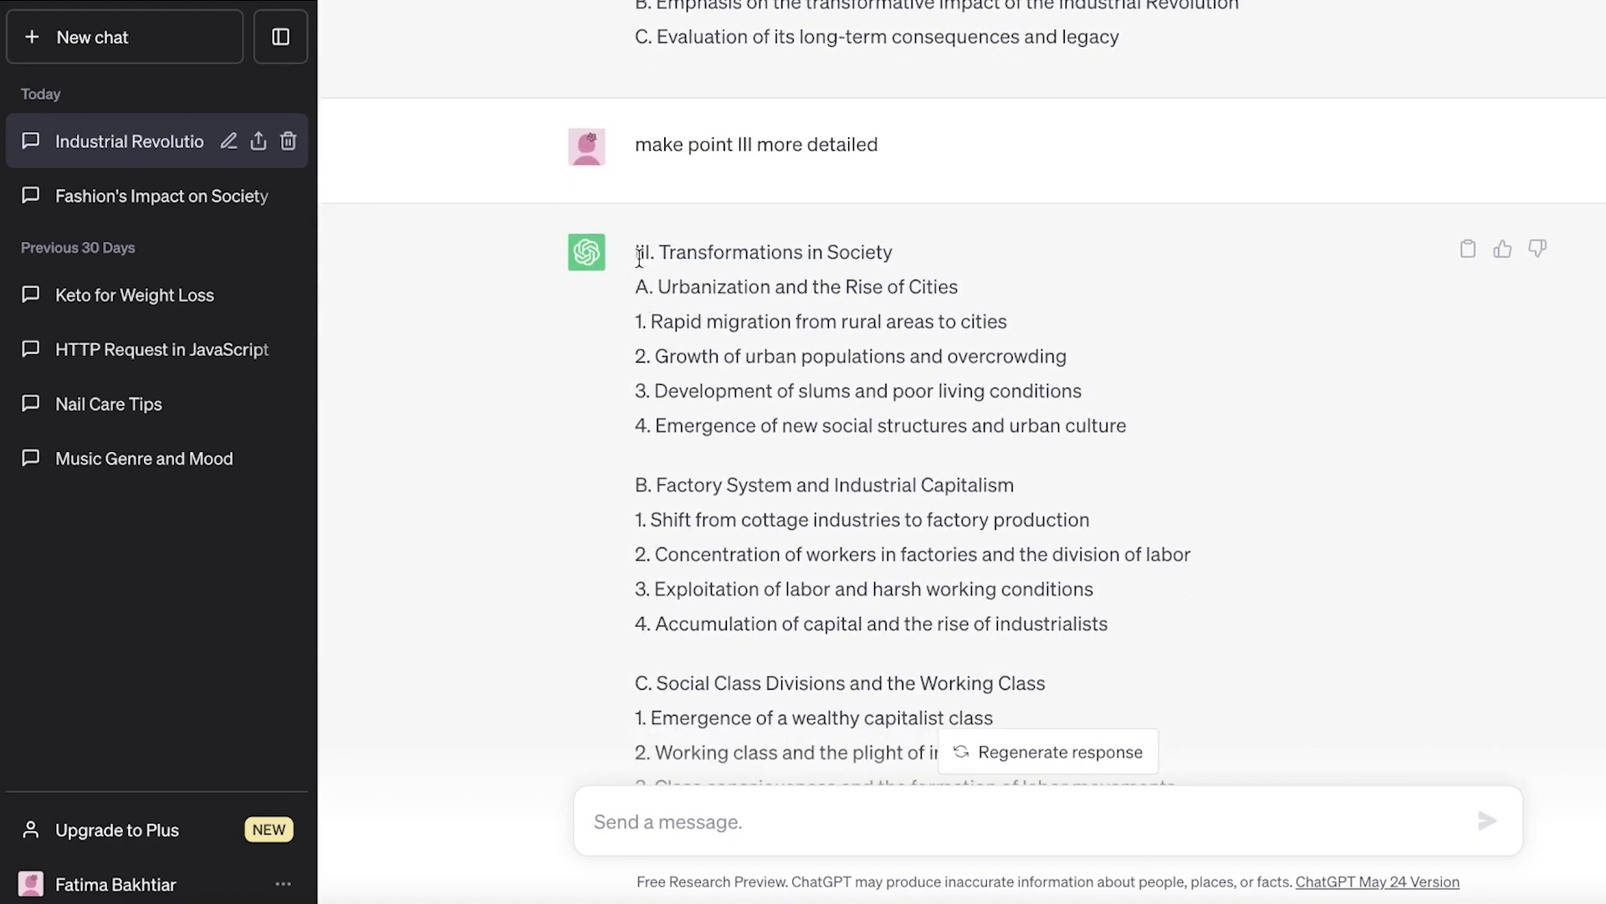
{"action": "left_click_drag", "start_coordinate": [635, 245], "coordinate": [1297, 716]}
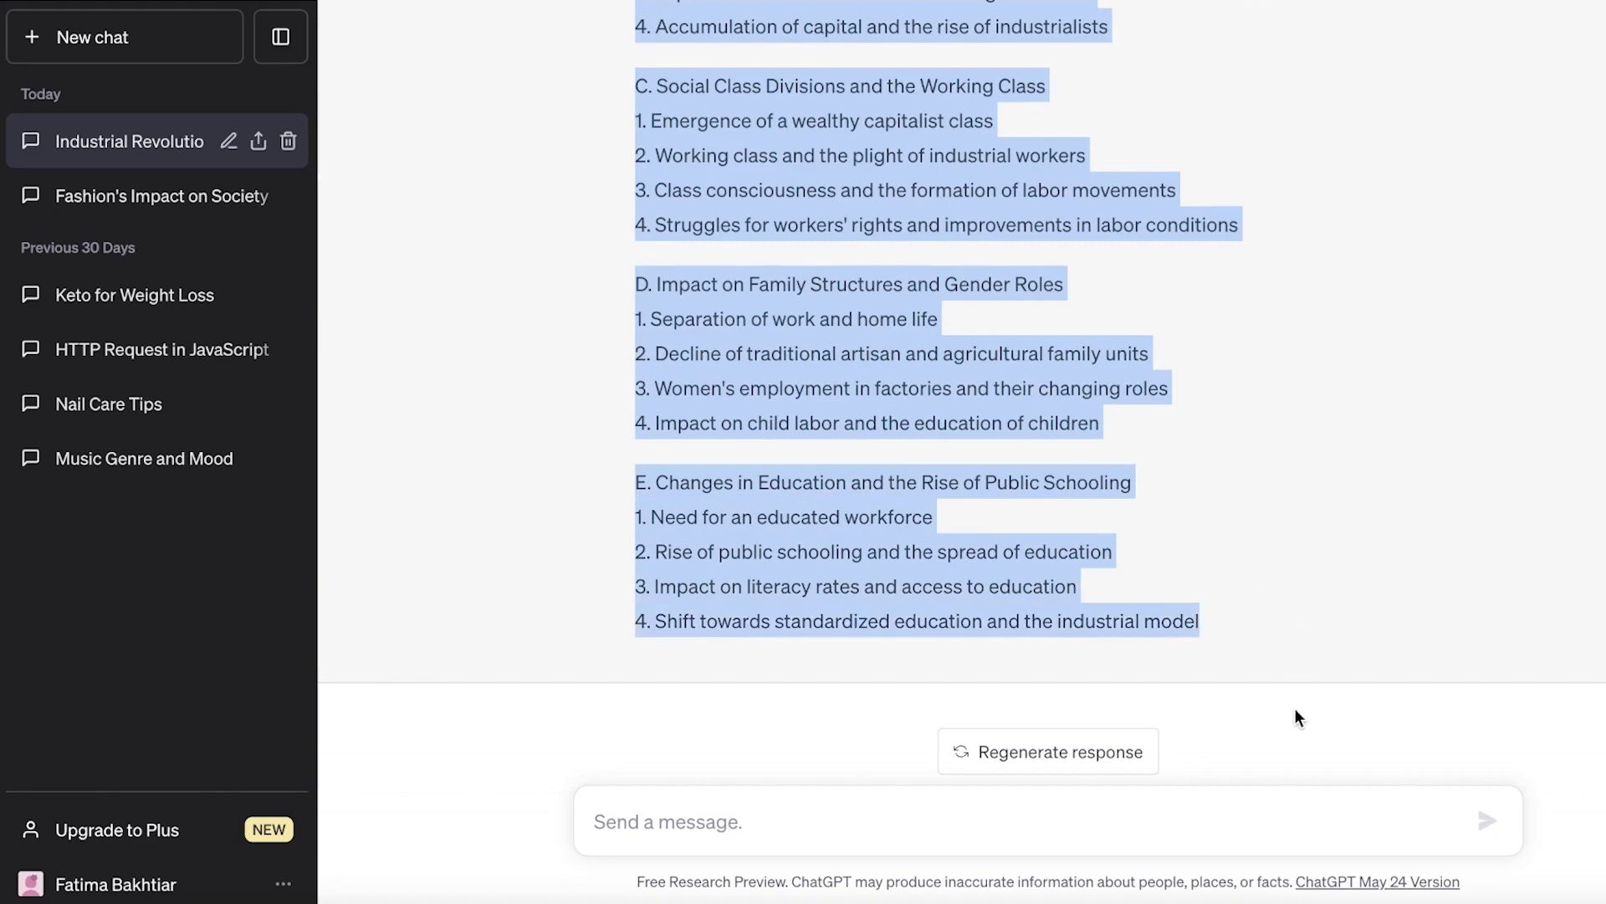
{"action": "right_click", "coordinate": [765, 396]}
{"action": "left_click", "coordinate": [870, 441]}
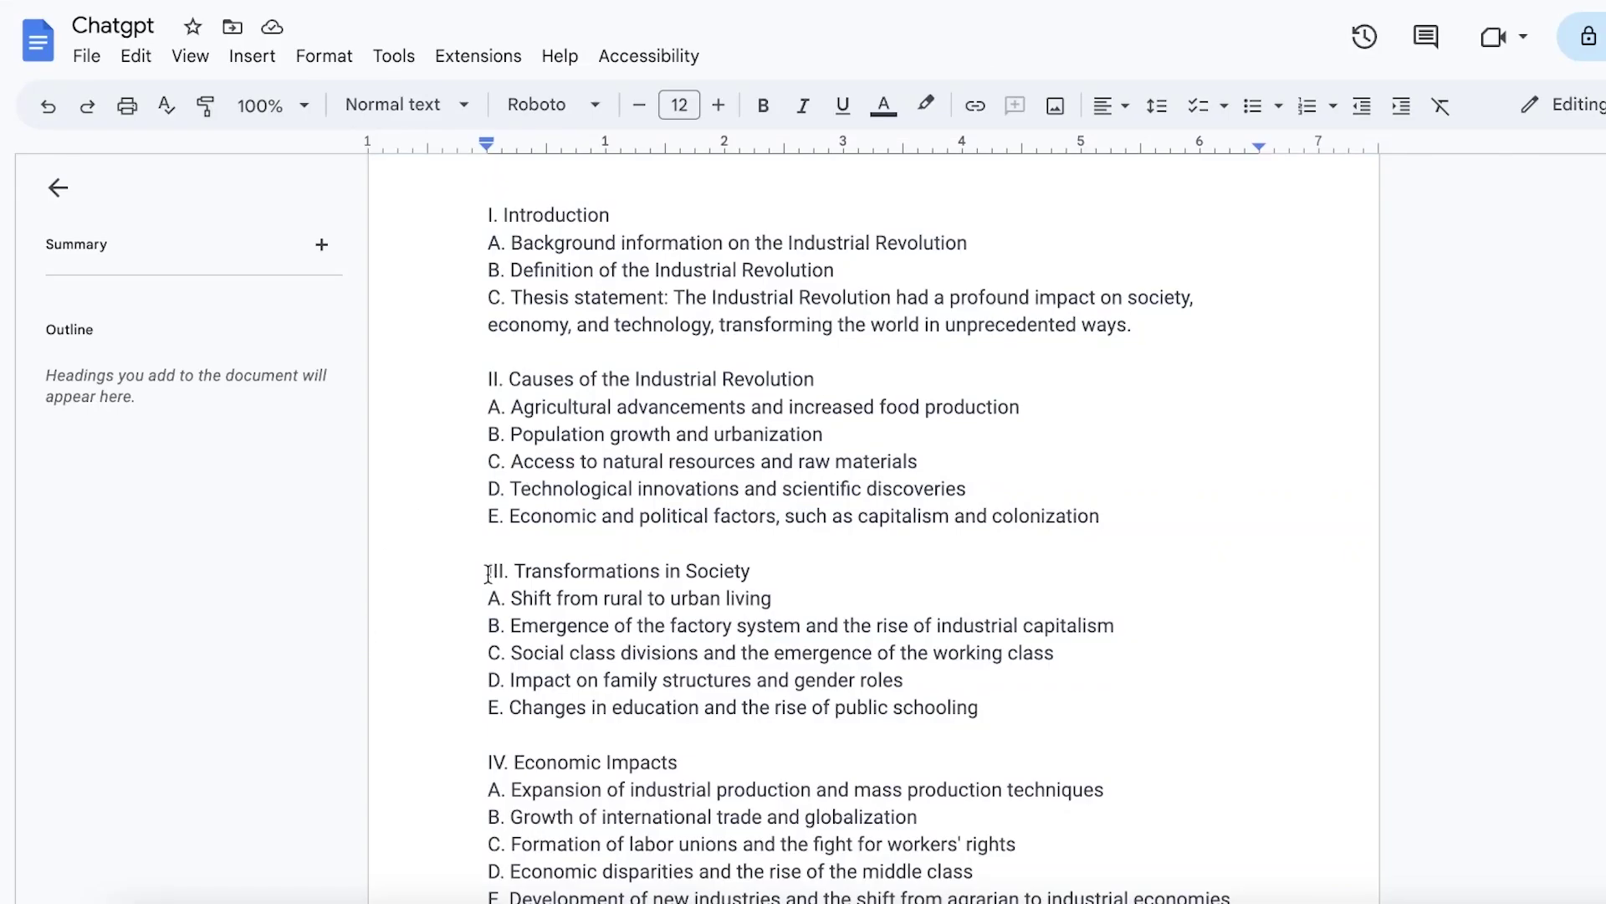
Step: In the Google Docs document, replace section III. Transformations in Society with the copied expanded version, pasted without formatting
{"action": "left_click_drag", "start_coordinate": [489, 574], "coordinate": [1008, 711]}
{"action": "right_click", "coordinate": [572, 648]}
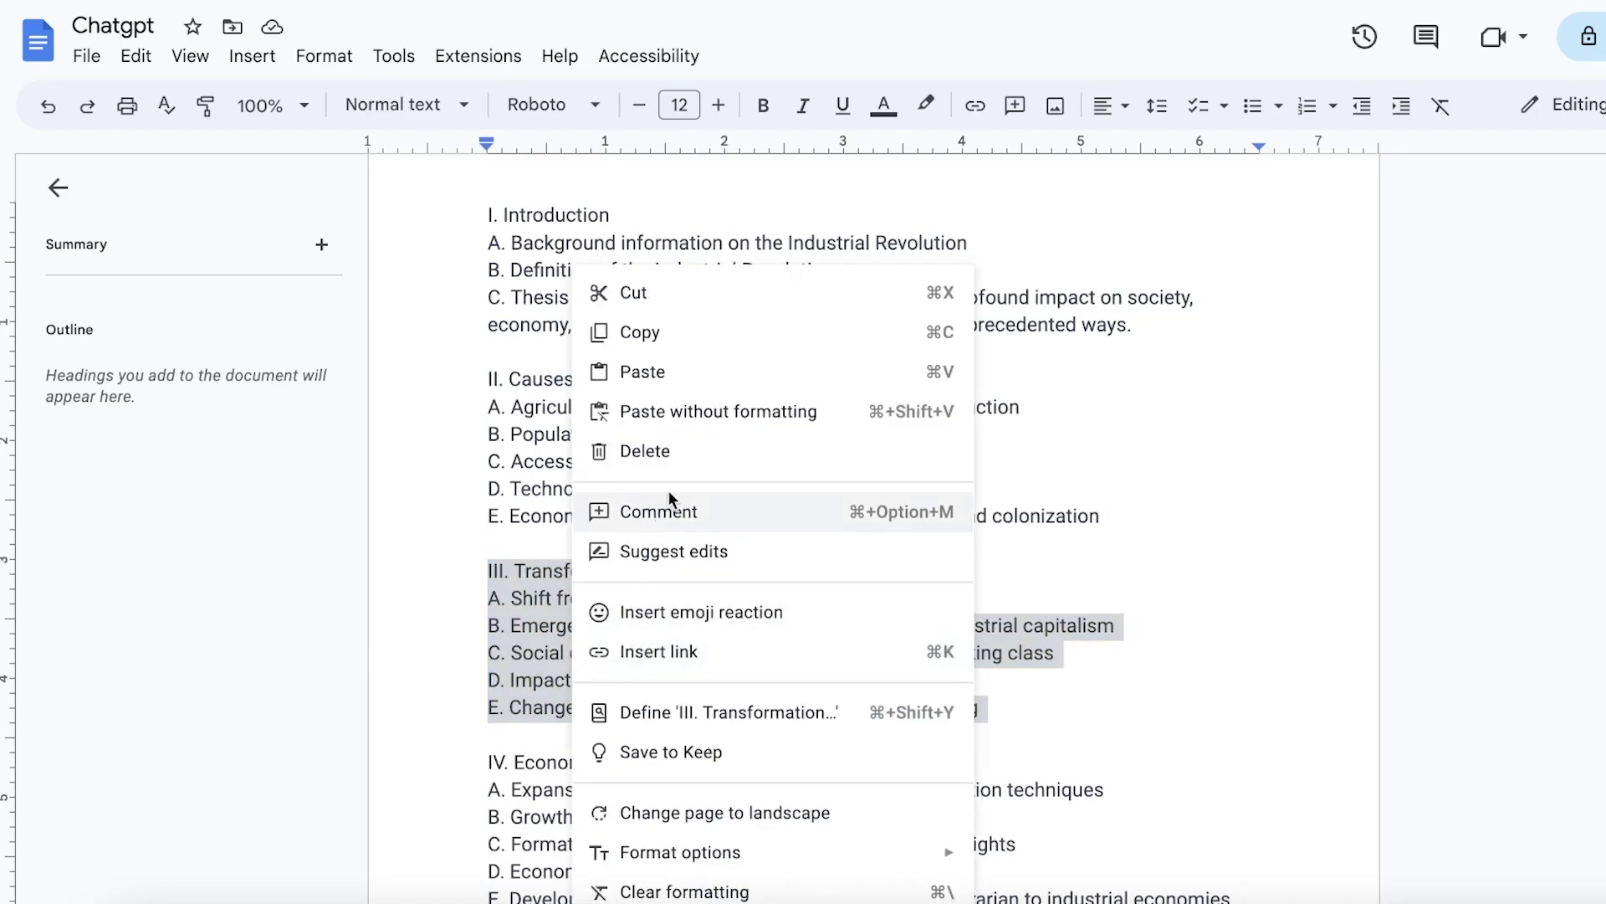
{"action": "left_click", "coordinate": [655, 408]}
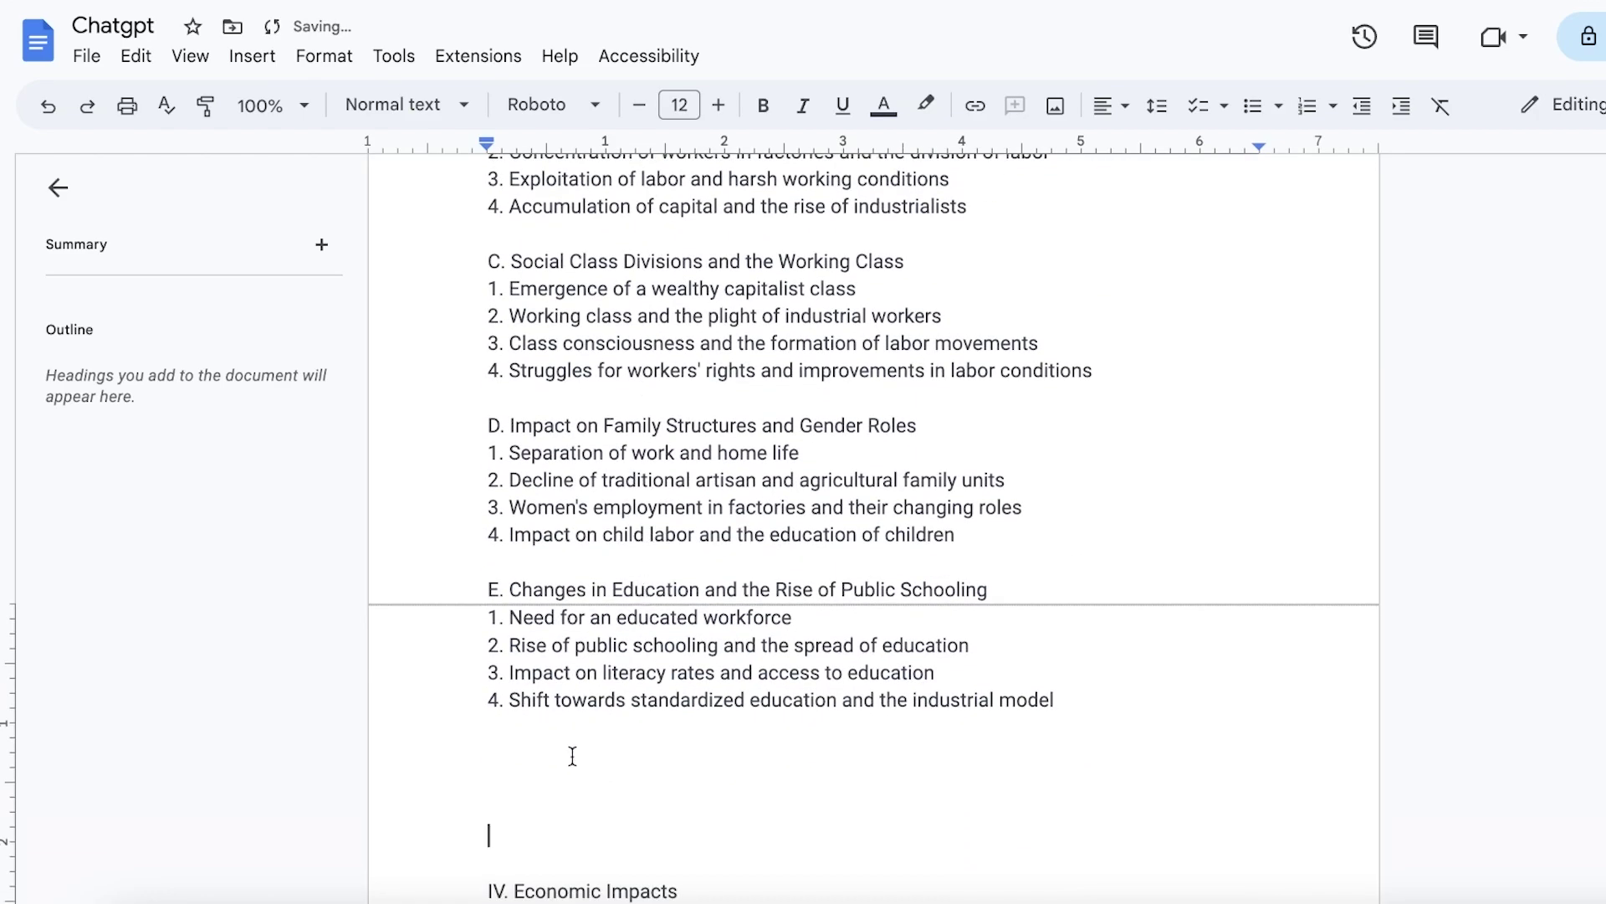
{"action": "scroll", "coordinate": [574, 749], "scroll_direction": "up", "scroll_amount": 10}
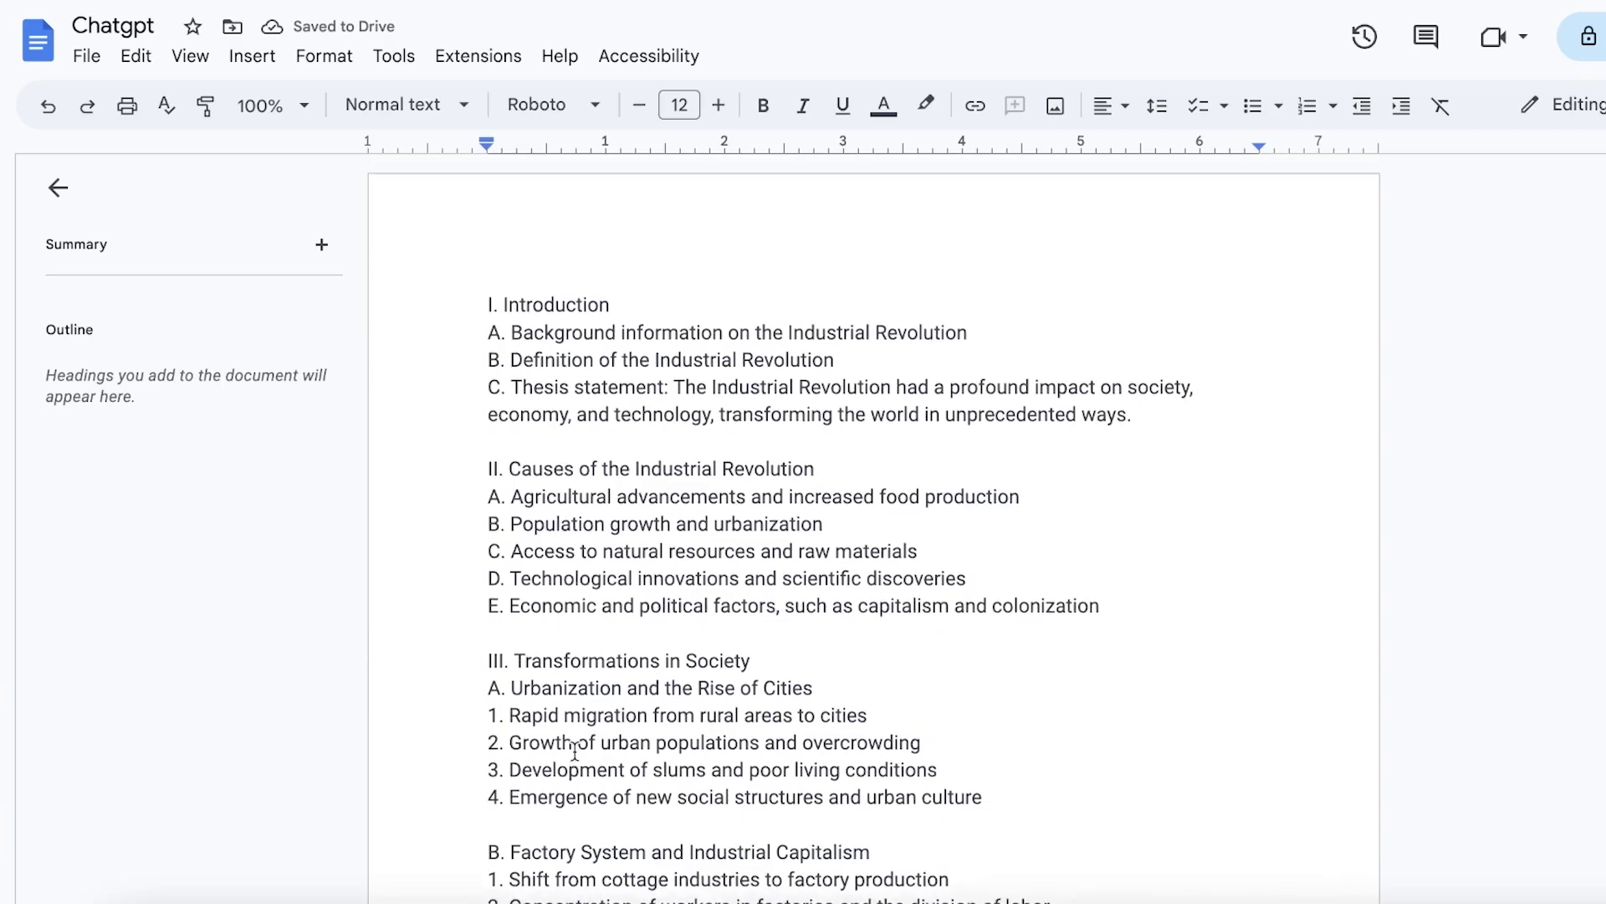
{"action": "key", "text": "alt+Tab"}
{"action": "left_click", "coordinate": [801, 819]}
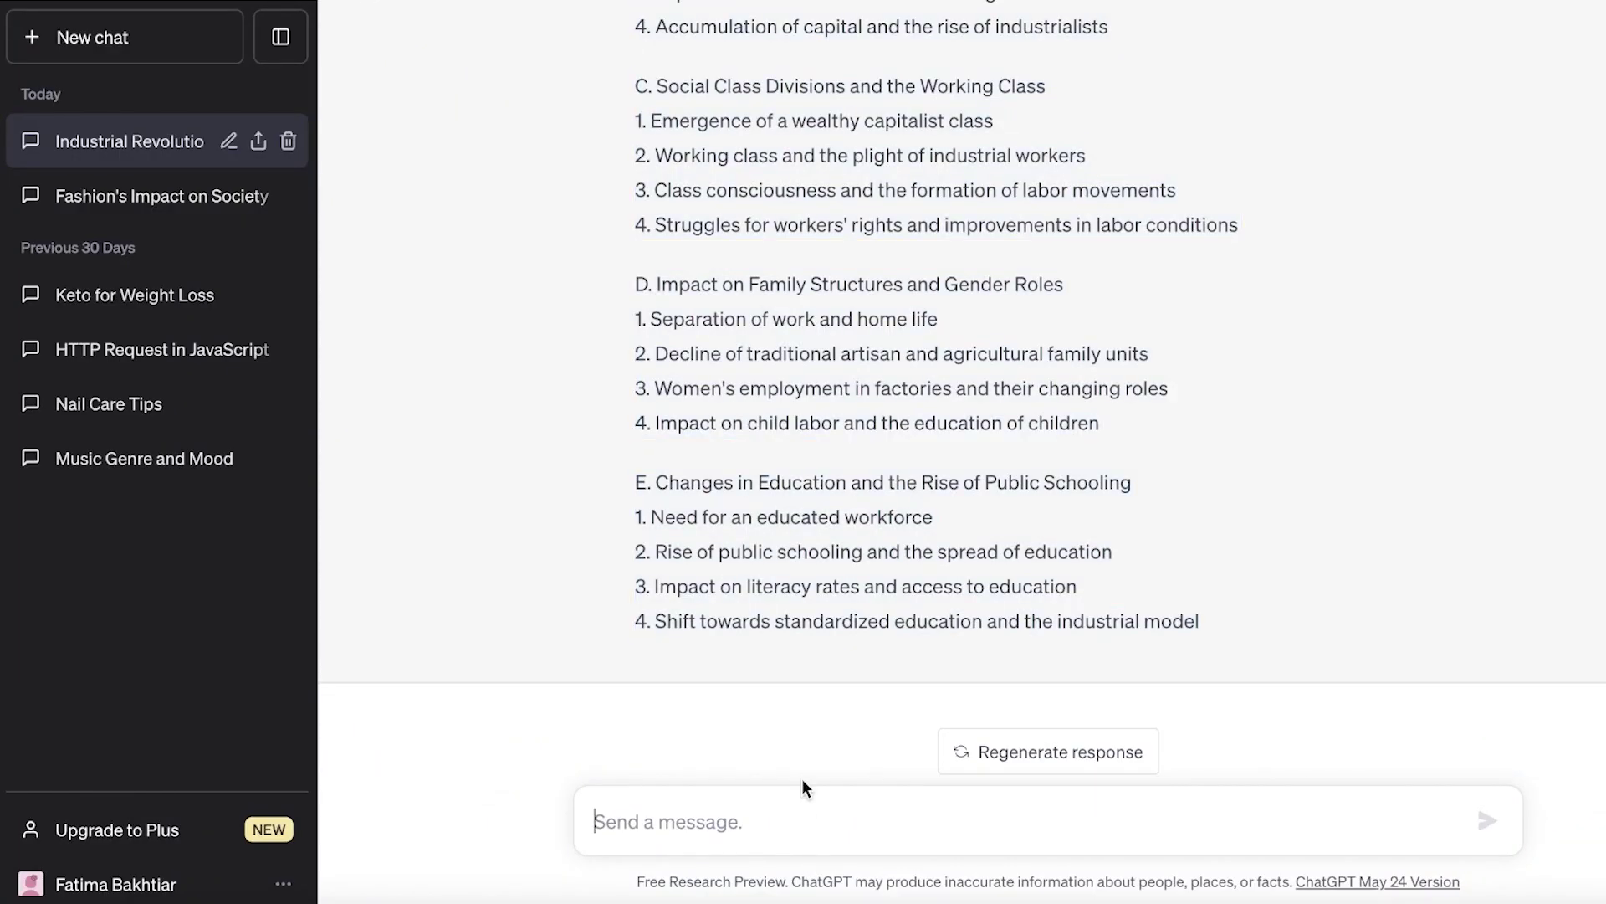
{"action": "key", "text": "alt+Tab"}
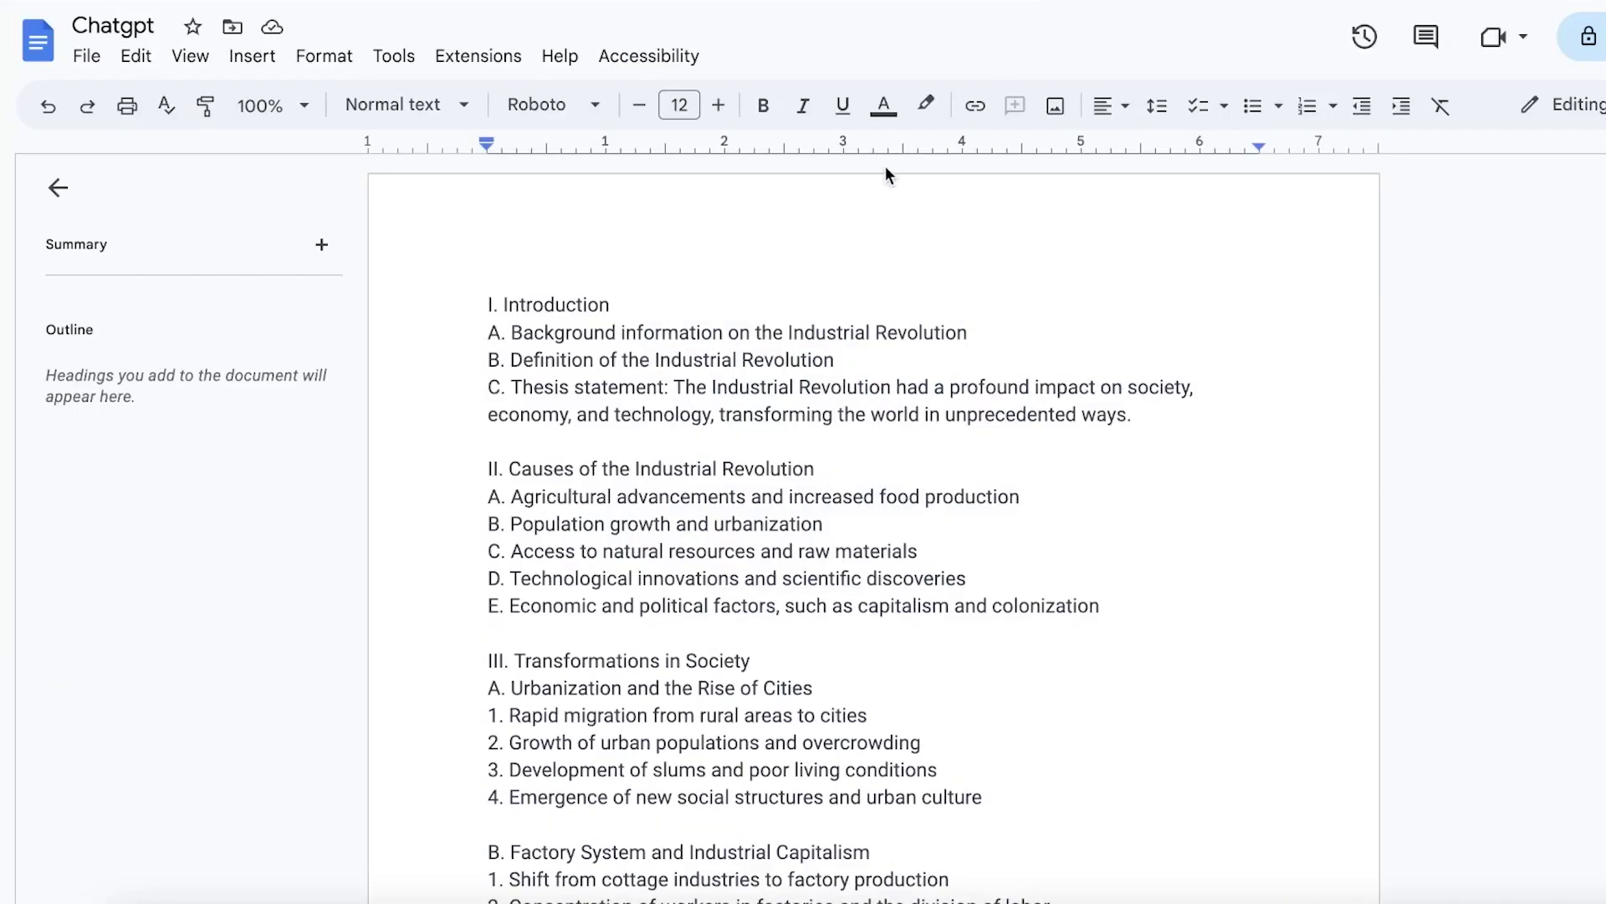
Step: Copy sections I. Introduction and II. Causes of the Industrial Revolution from the document and paste them into ChatGPT's message box
{"action": "left_click_drag", "start_coordinate": [483, 300], "coordinate": [1188, 622]}
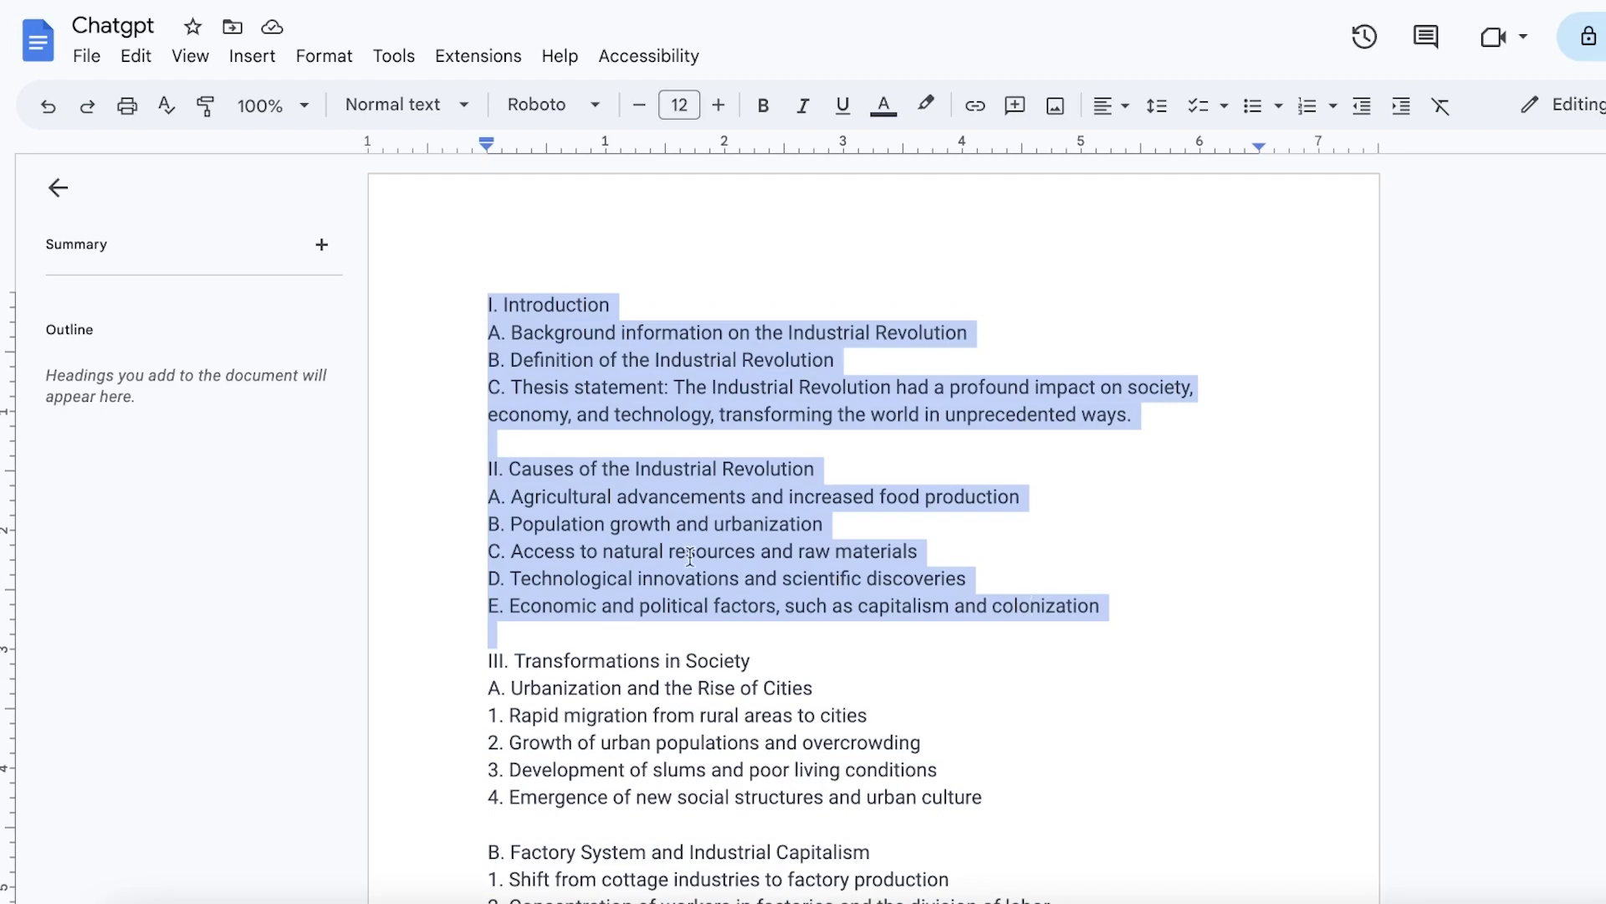
{"action": "left_click", "coordinate": [510, 507]}
{"action": "left_click_drag", "start_coordinate": [484, 302], "coordinate": [1179, 611]}
{"action": "right_click", "coordinate": [736, 550]}
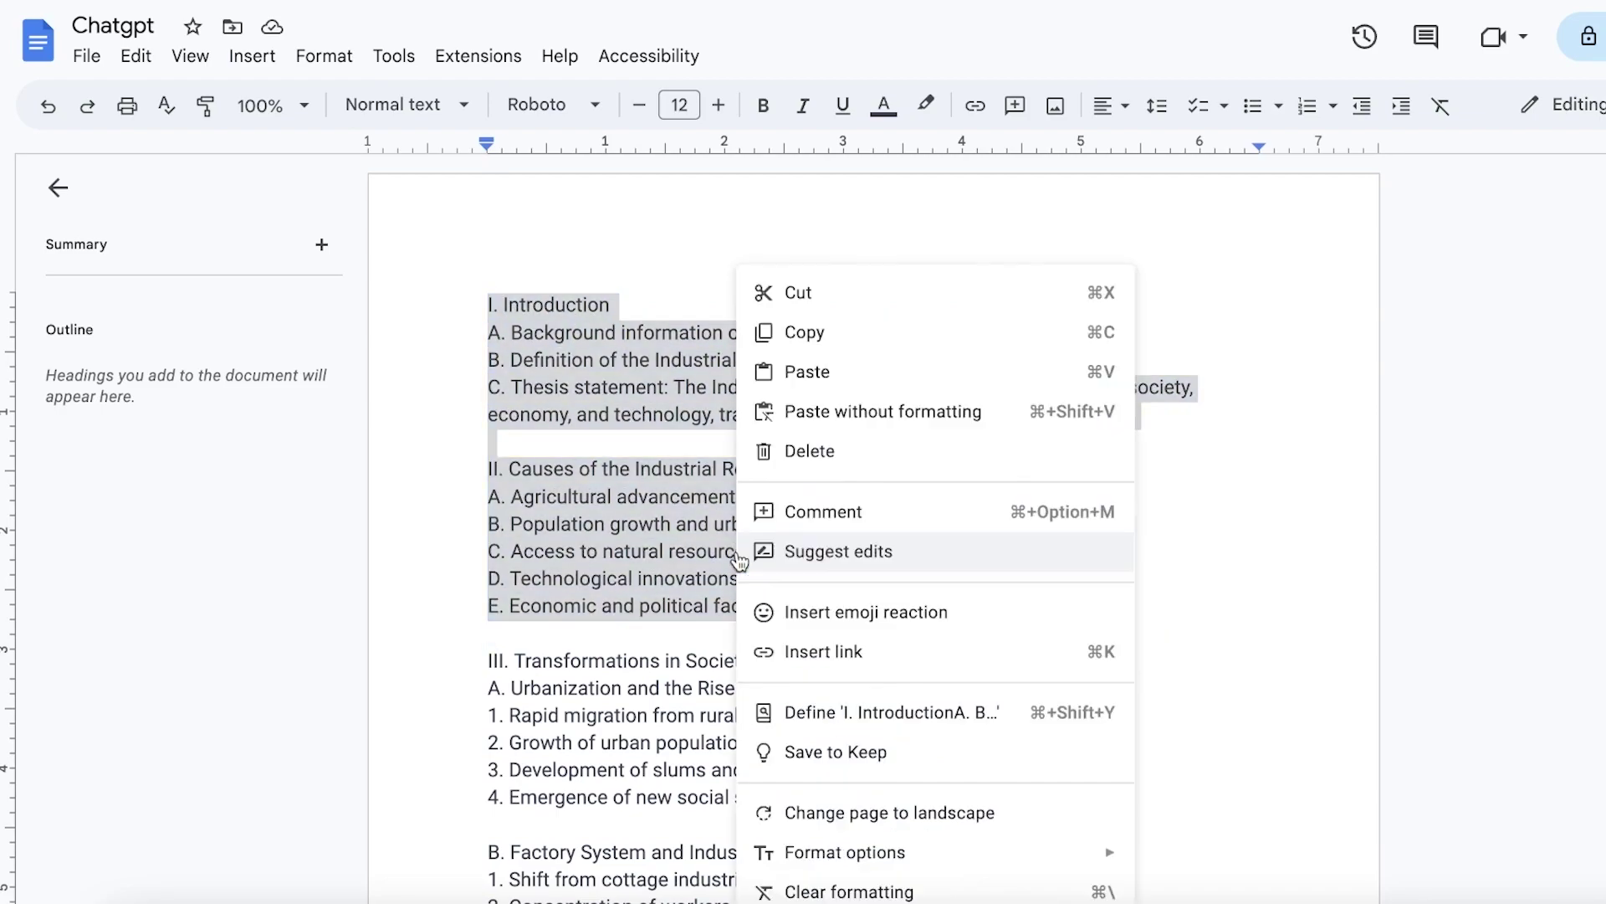
{"action": "left_click", "coordinate": [828, 335]}
{"action": "key", "text": "super+Tab"}
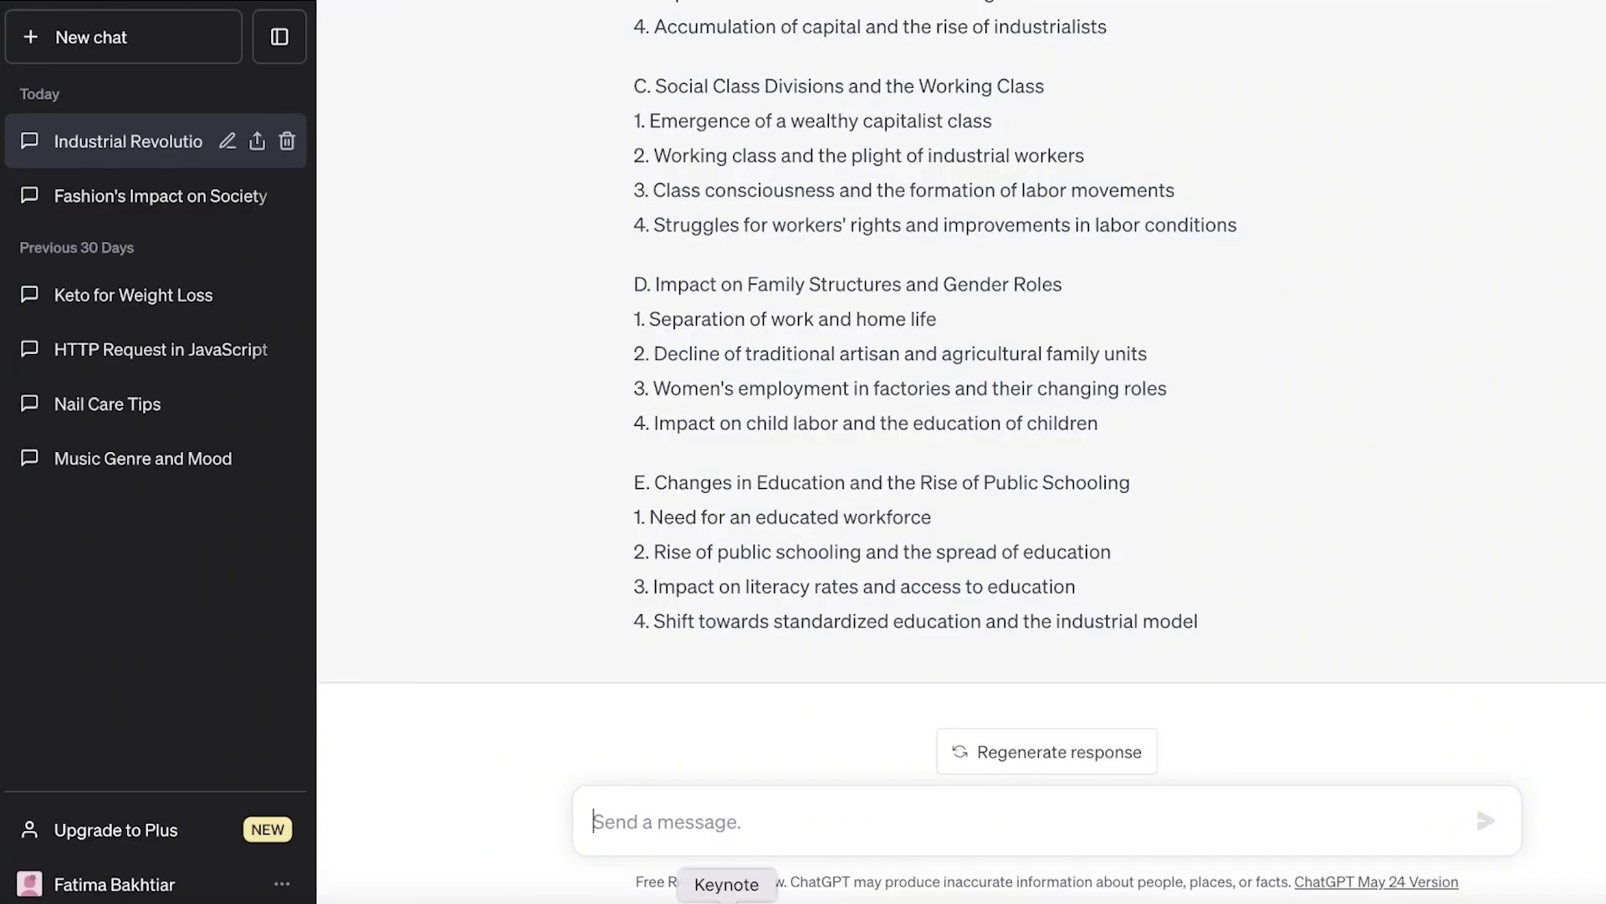
{"action": "right_click", "coordinate": [793, 826]}
{"action": "left_click", "coordinate": [836, 732]}
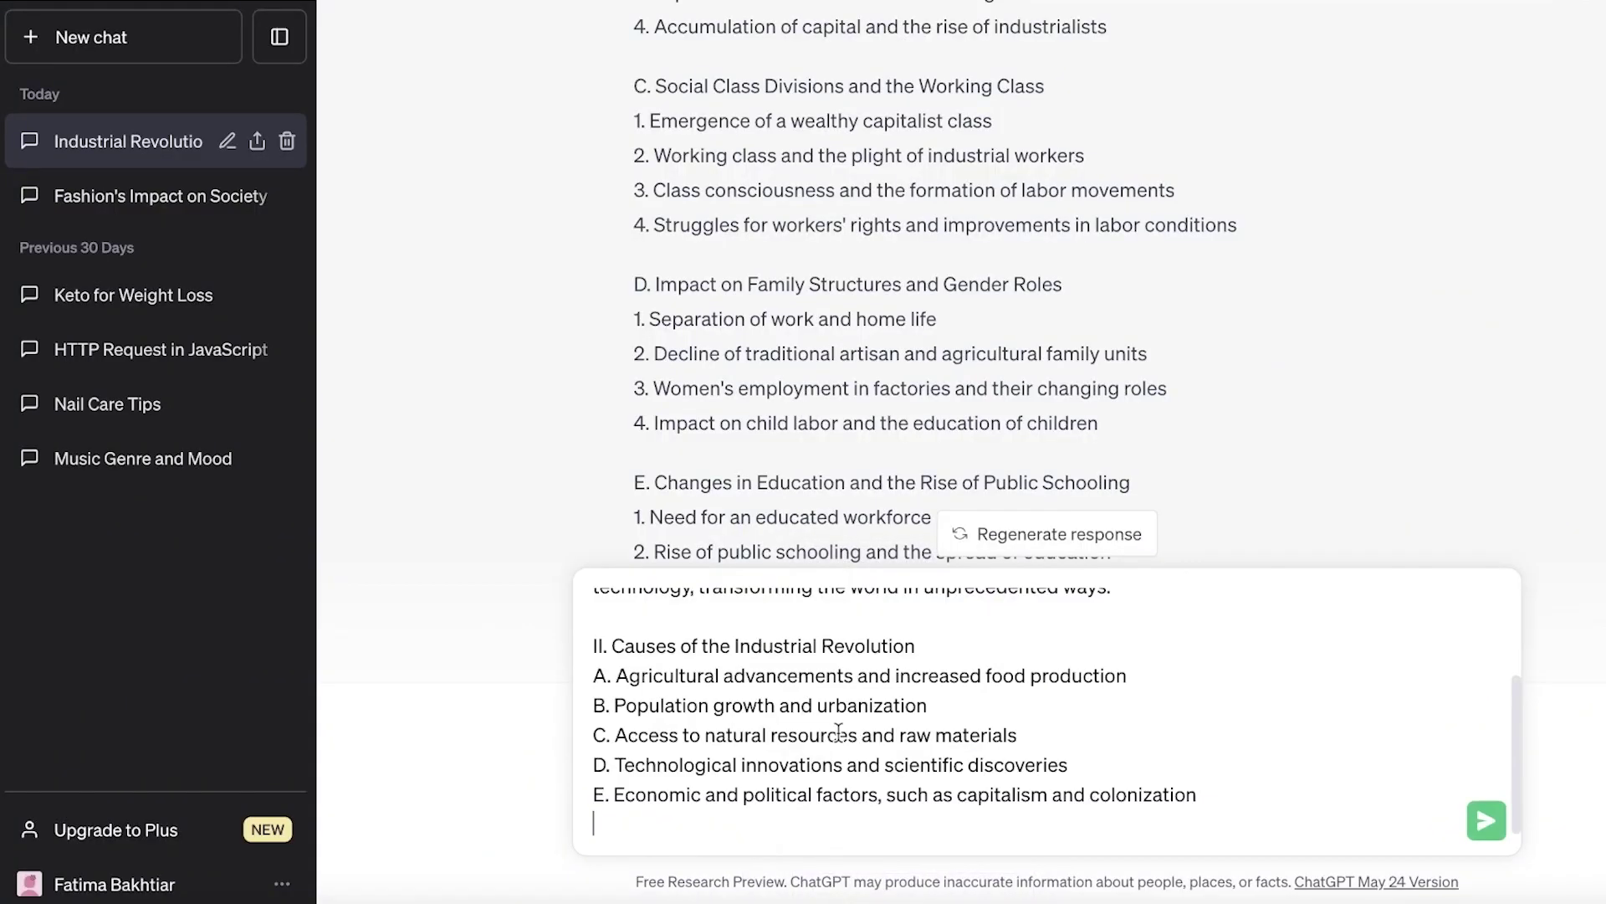
Step: Copy the entire outline through VIII. Conclusion from the document and paste it over the text in ChatGPT's message box
{"action": "key", "text": "super+Tab"}
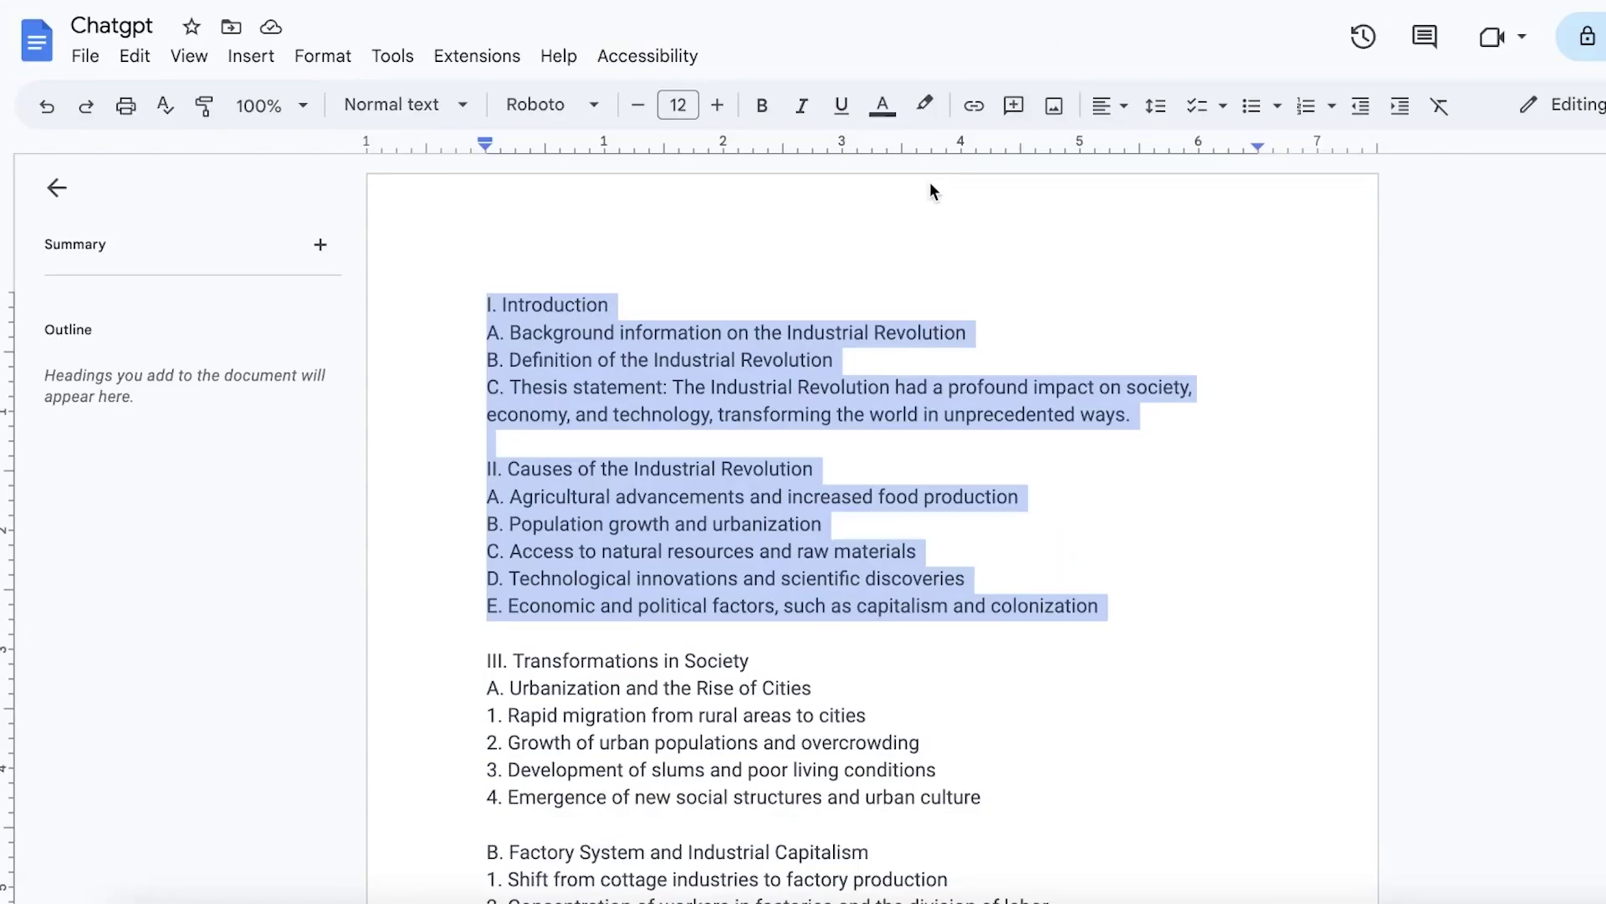
{"action": "left_click_drag", "start_coordinate": [481, 303], "coordinate": [1158, 419]}
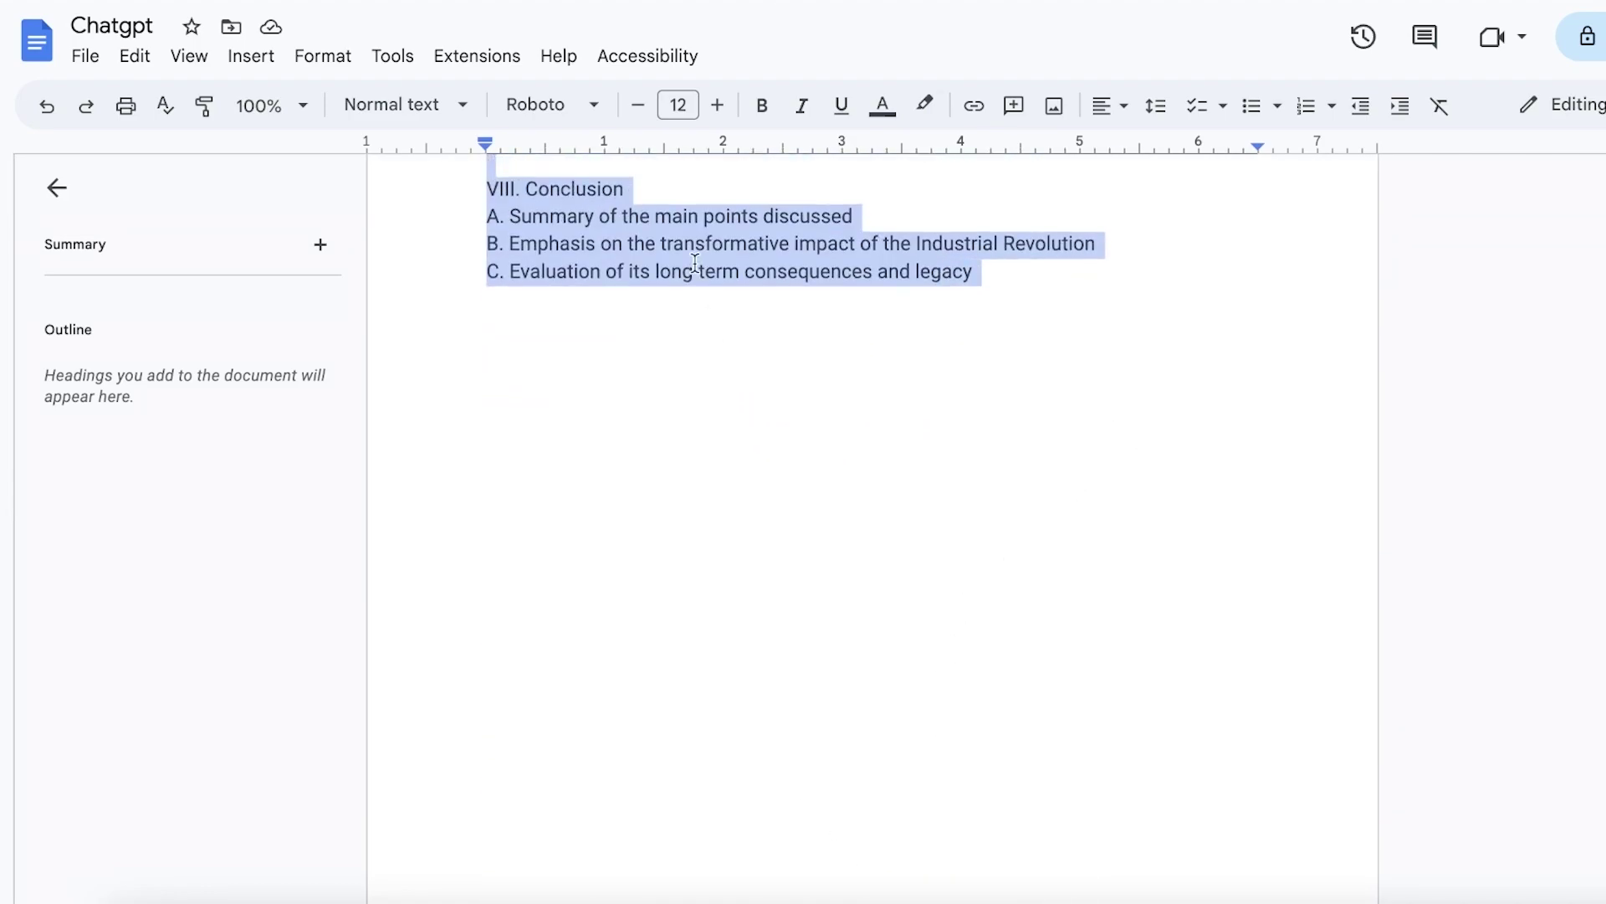
{"action": "key", "text": "super+Tab"}
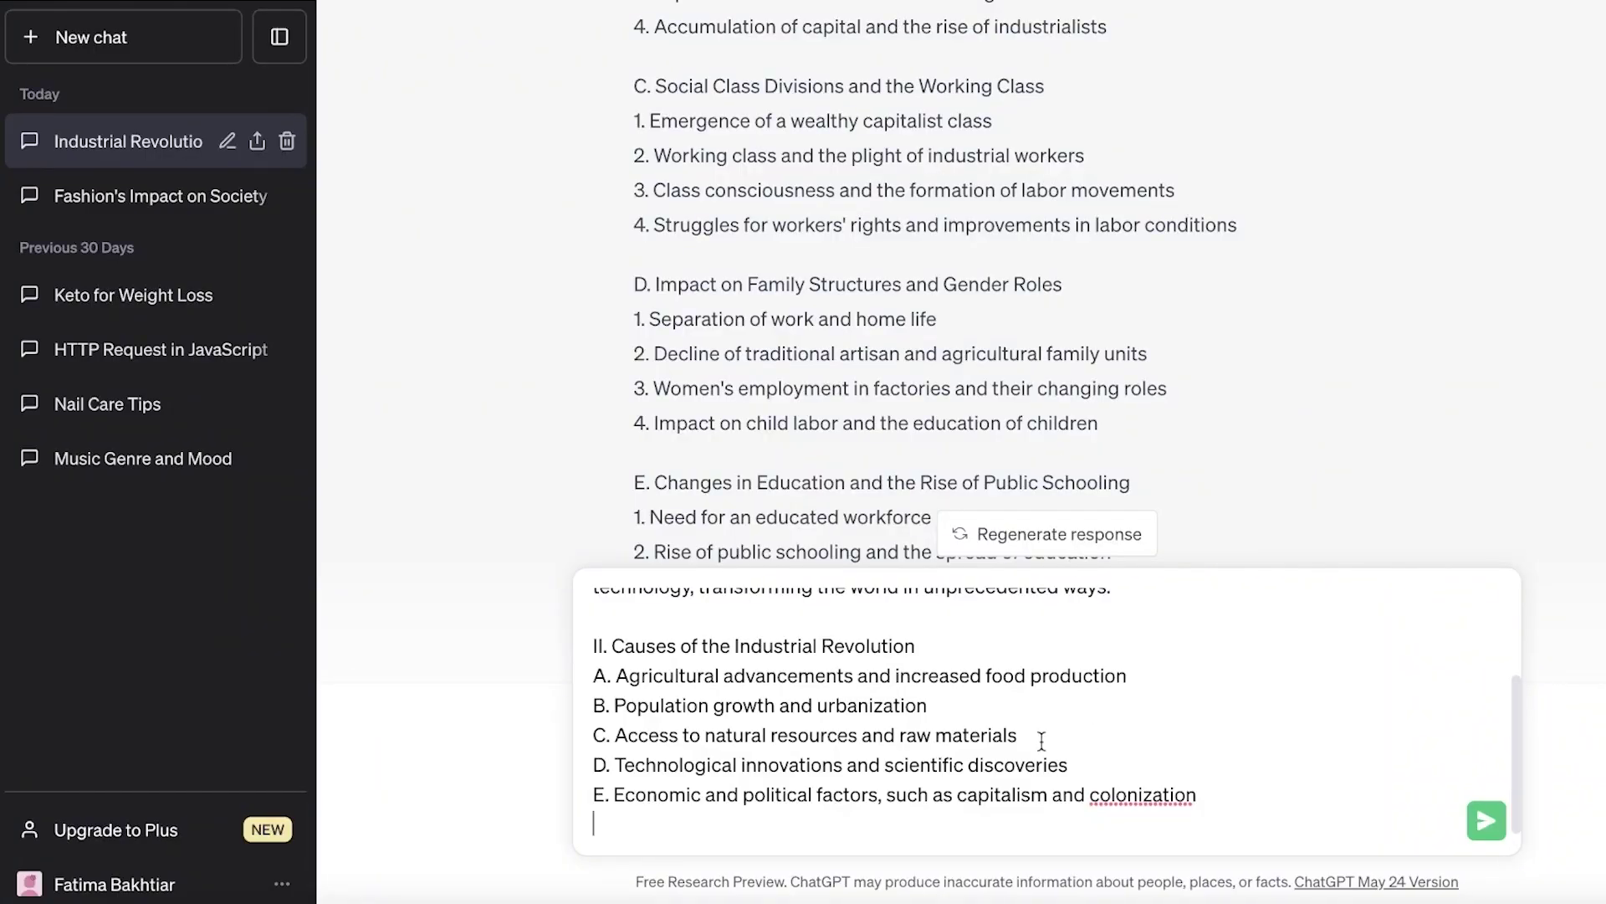
{"action": "key", "text": "ctrl+a"}
{"action": "right_click", "coordinate": [740, 658]}
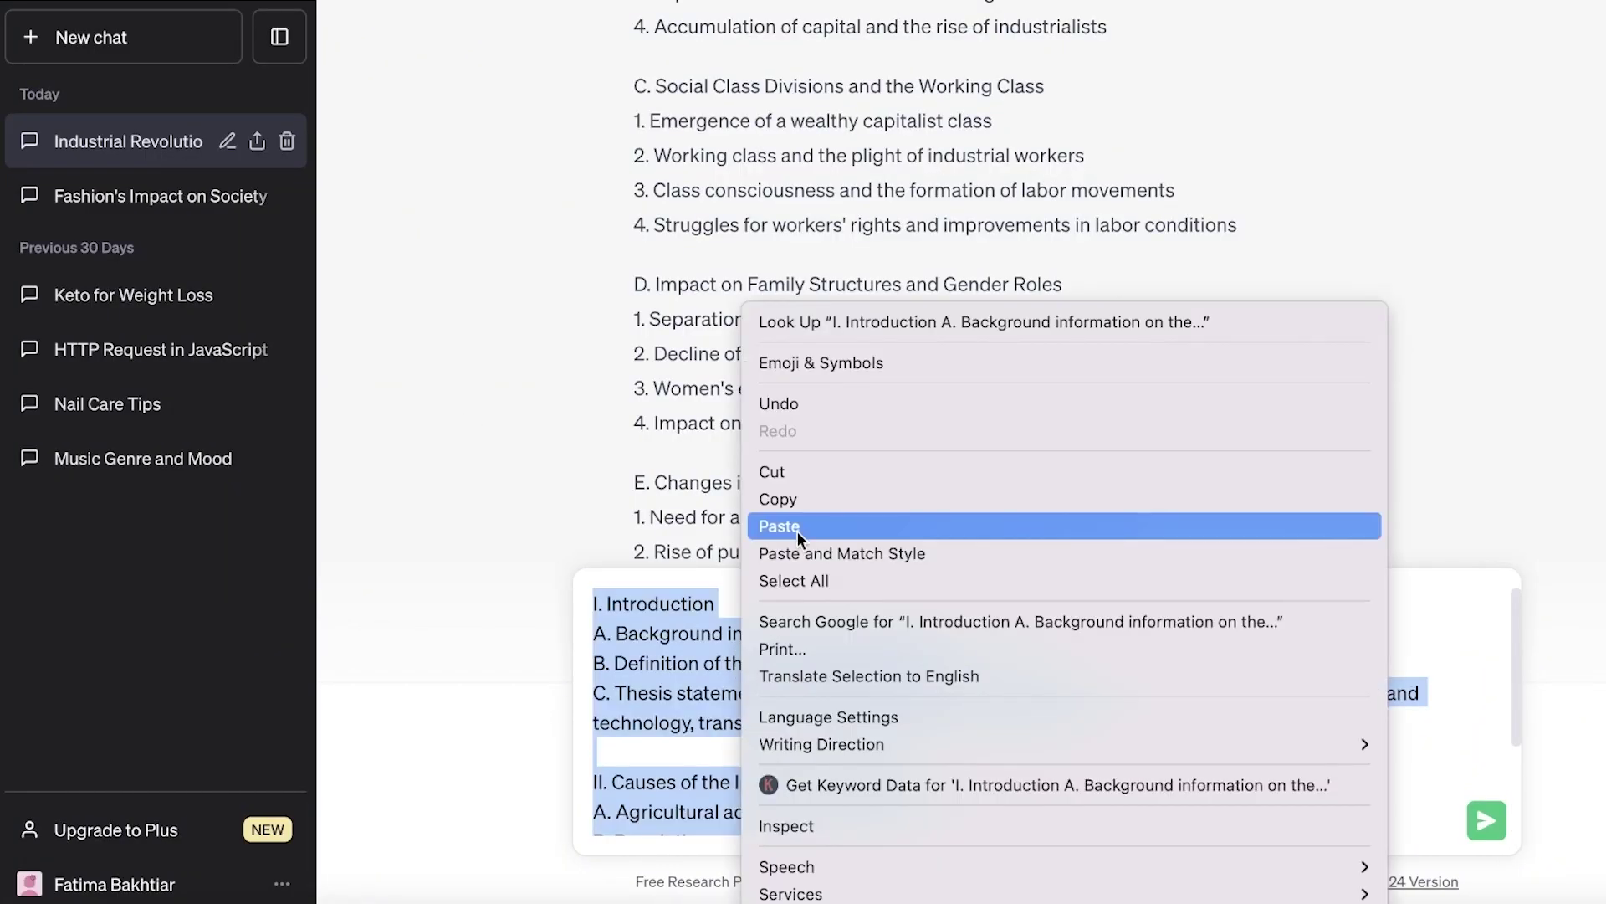
{"action": "left_click", "coordinate": [796, 523]}
Step: Examine the pasted outline in the message box and compare it with the document and the earlier ChatGPT responses
{"action": "scroll", "coordinate": [800, 693], "scroll_direction": "up", "scroll_amount": 2}
{"action": "scroll", "coordinate": [801, 693], "scroll_direction": "up", "scroll_amount": 10}
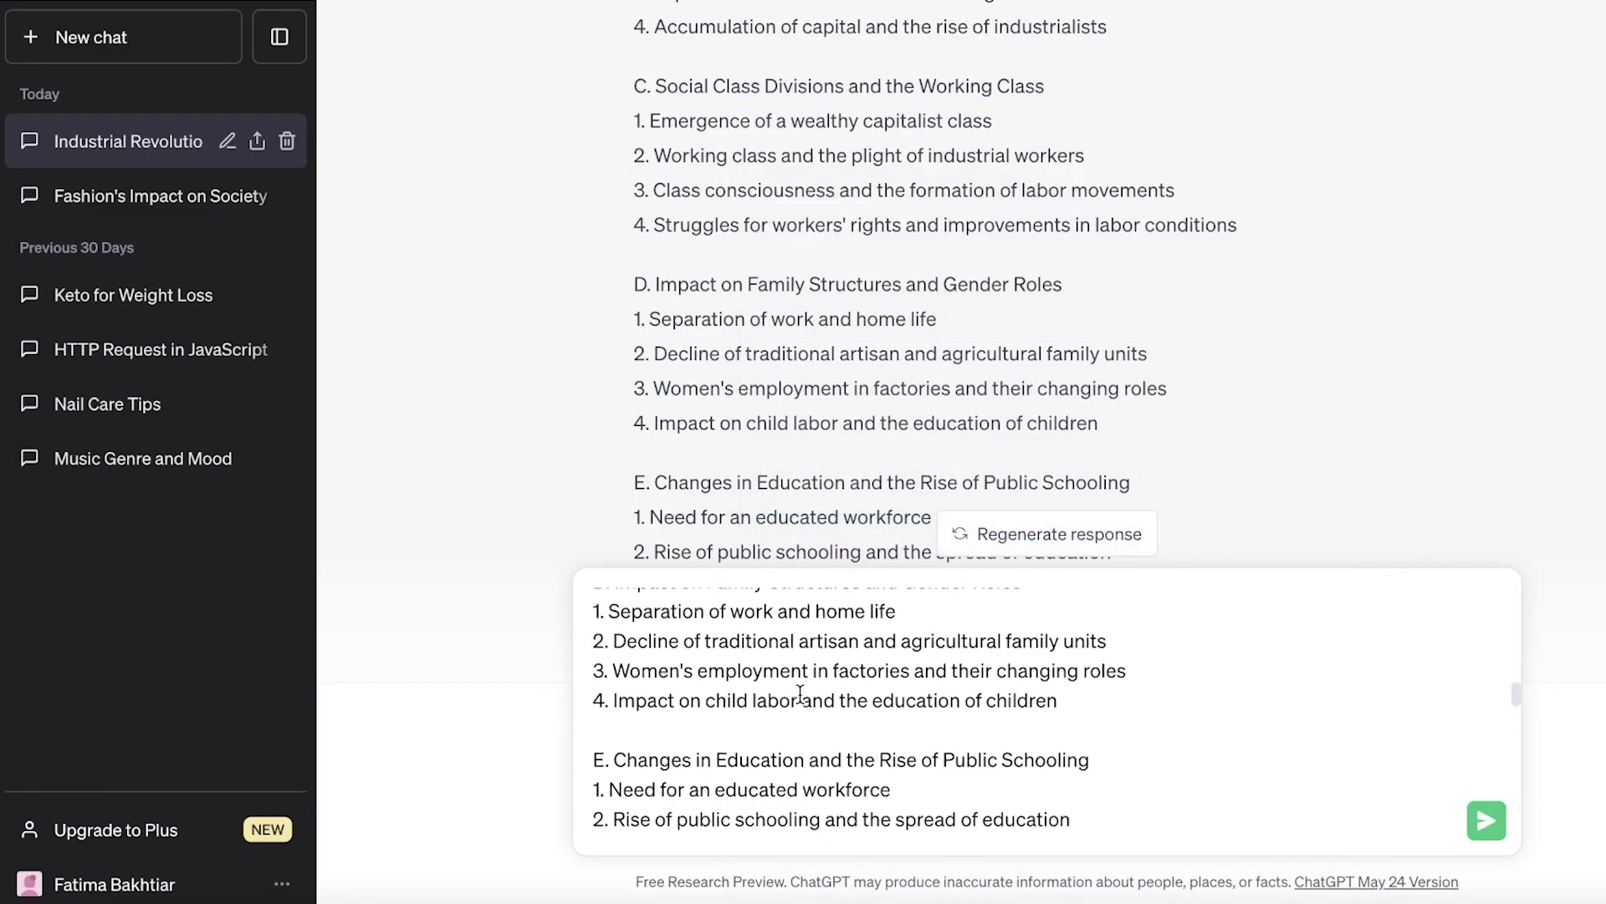
{"action": "scroll", "coordinate": [796, 669], "scroll_direction": "down", "scroll_amount": 5}
{"action": "scroll", "coordinate": [797, 669], "scroll_direction": "down", "scroll_amount": 8}
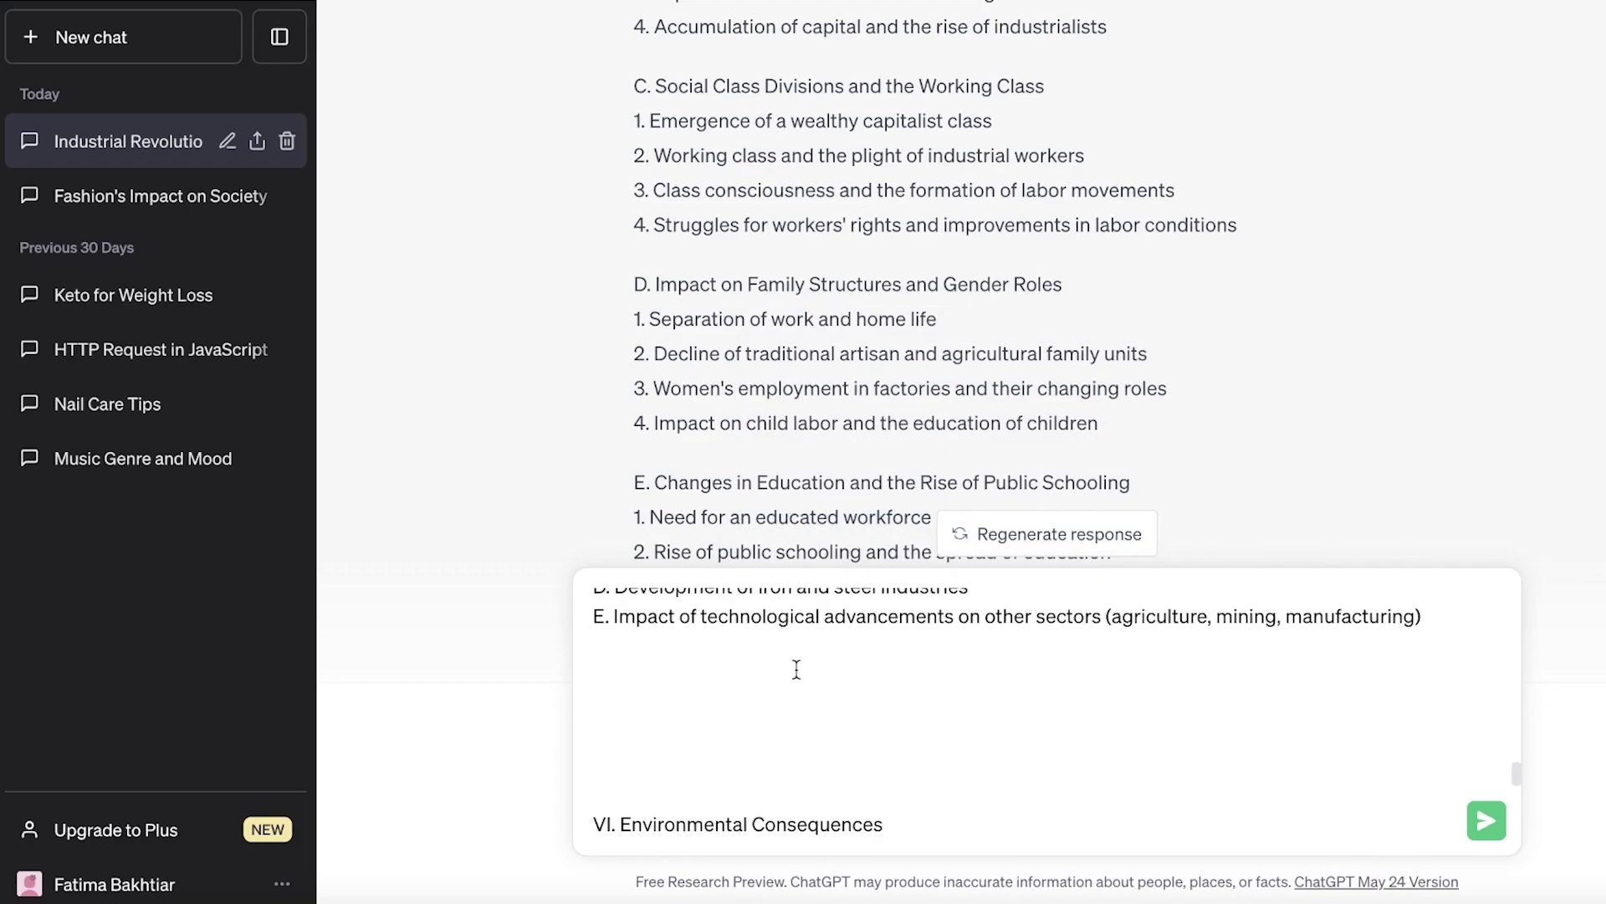
{"action": "scroll", "coordinate": [747, 690], "scroll_direction": "up", "scroll_amount": 5}
{"action": "scroll", "coordinate": [743, 699], "scroll_direction": "down", "scroll_amount": 2}
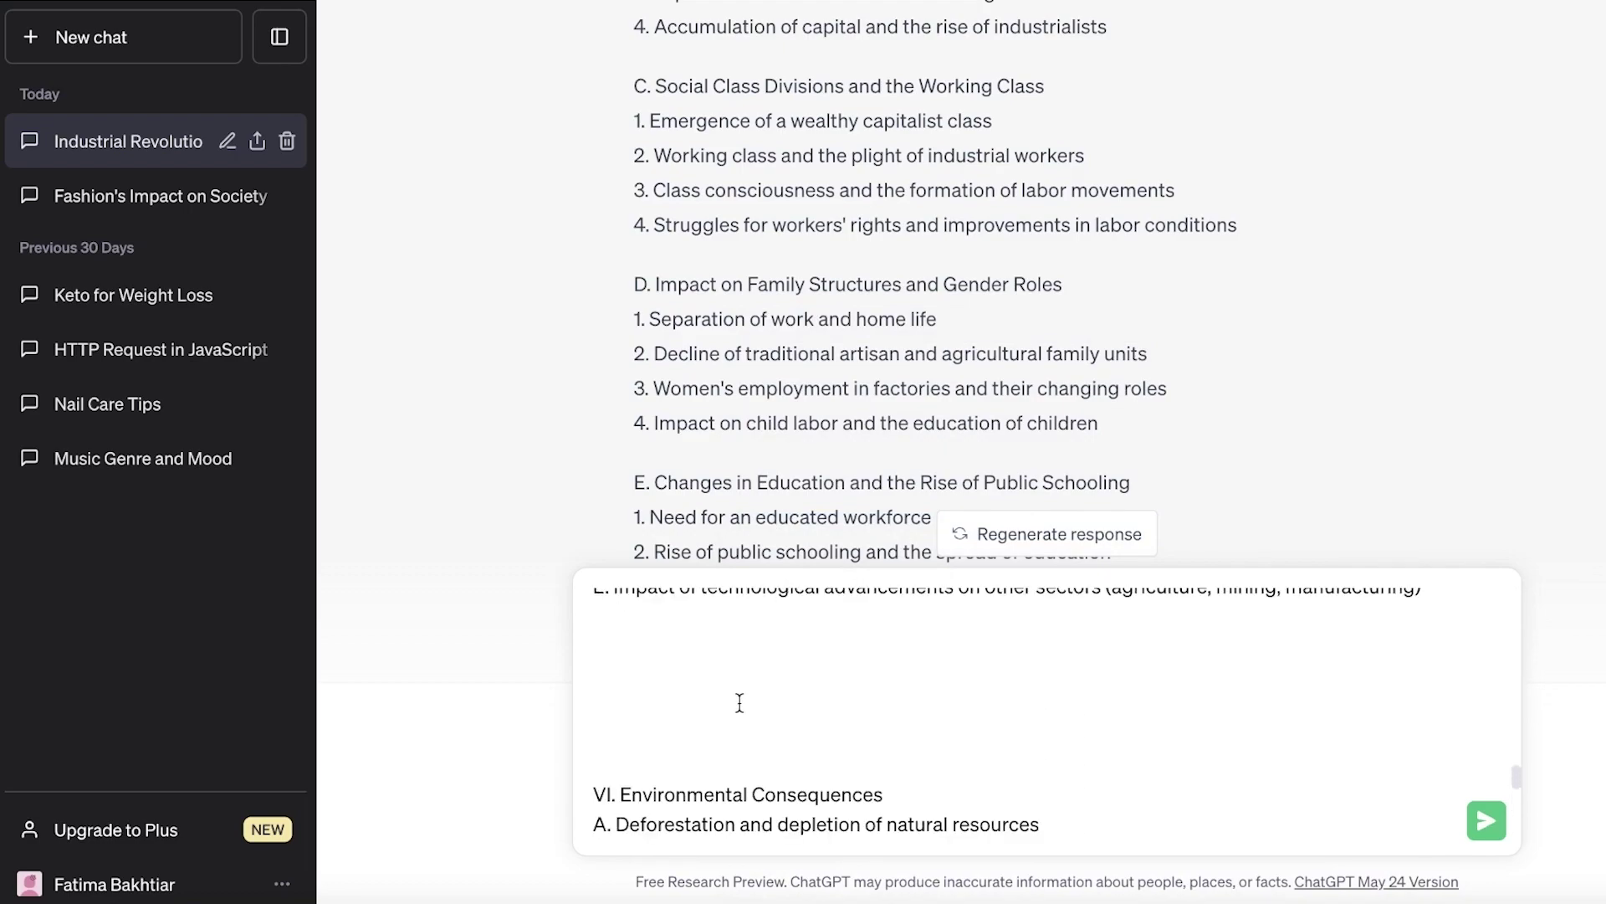
{"action": "scroll", "coordinate": [1055, 786], "scroll_direction": "down", "scroll_amount": 6}
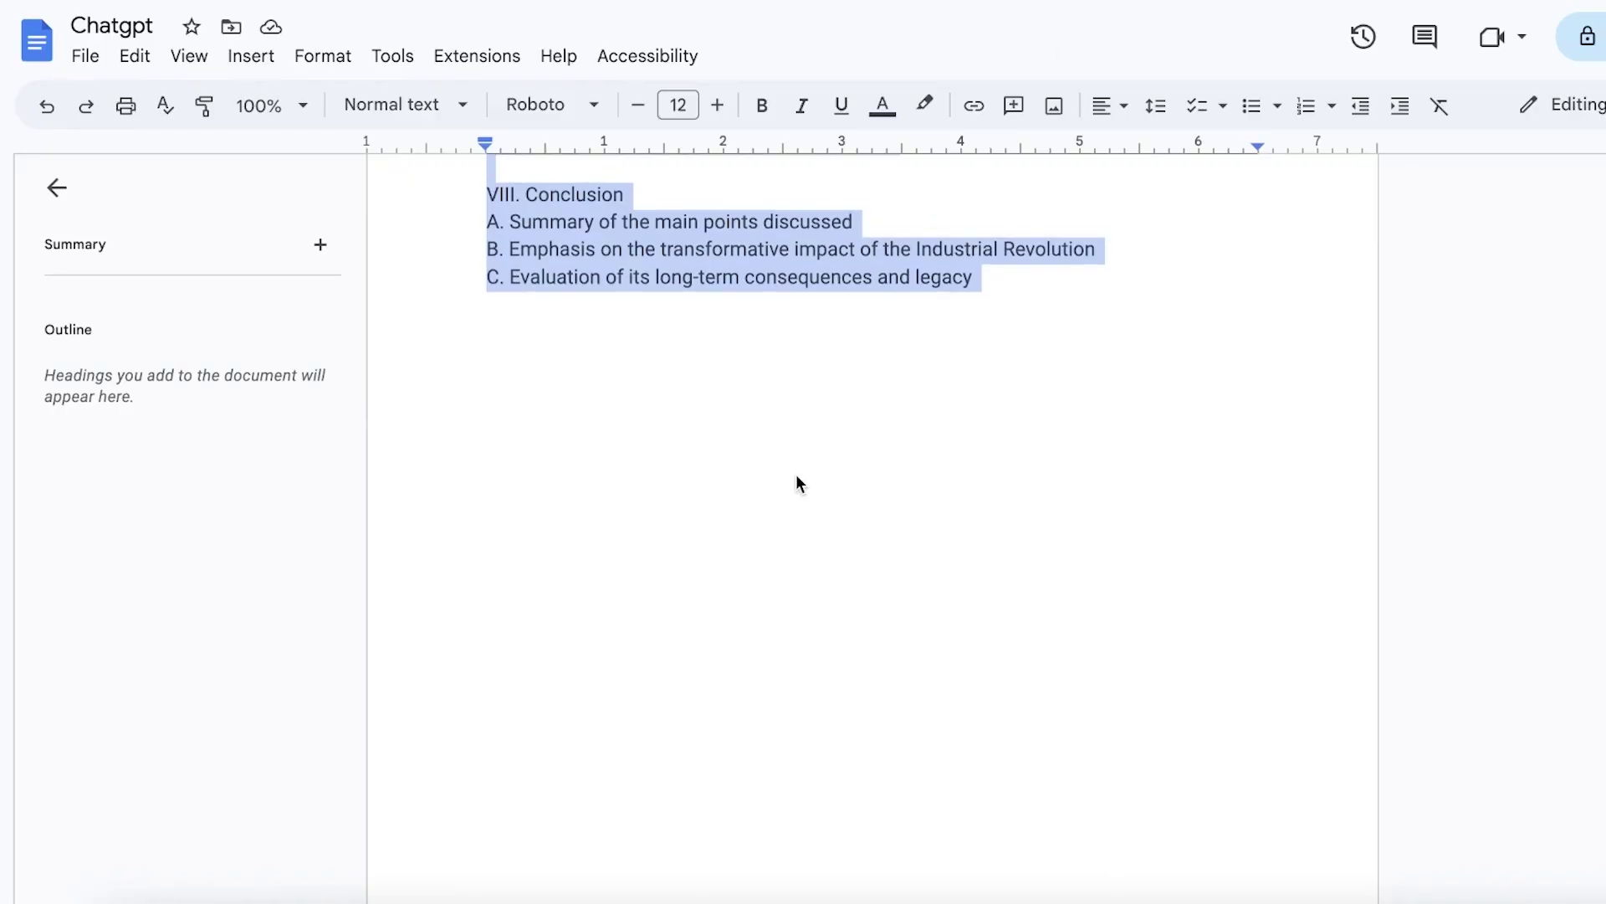
{"action": "scroll", "coordinate": [796, 481], "scroll_direction": "up", "scroll_amount": 10}
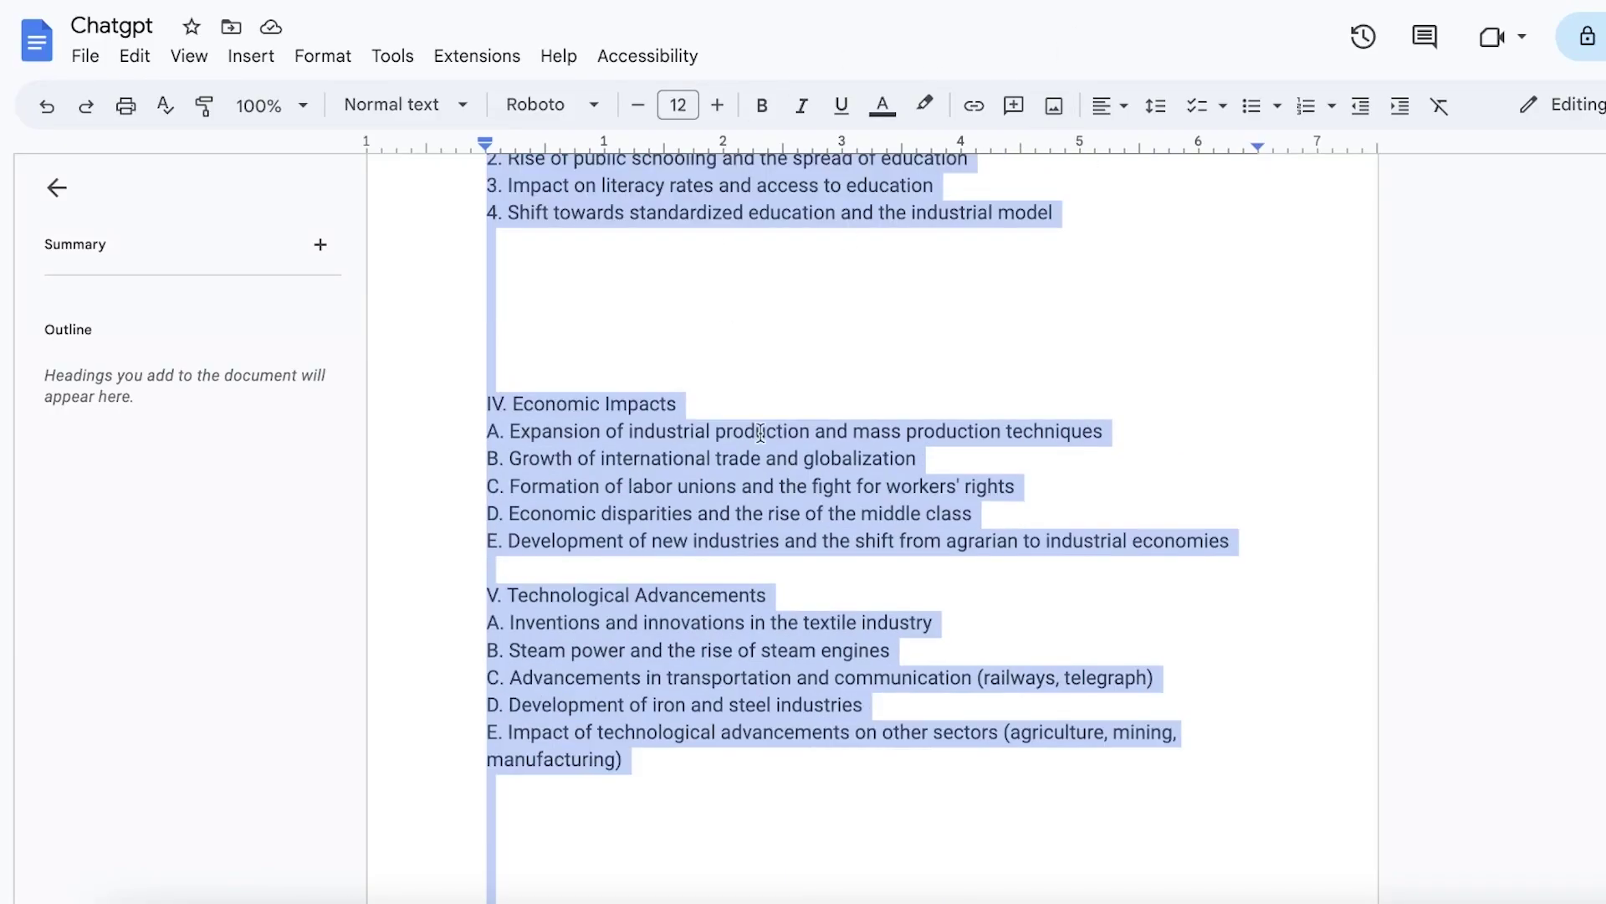
{"action": "scroll", "coordinate": [753, 443], "scroll_direction": "down", "scroll_amount": 5}
{"action": "scroll", "coordinate": [735, 466], "scroll_direction": "up", "scroll_amount": 20}
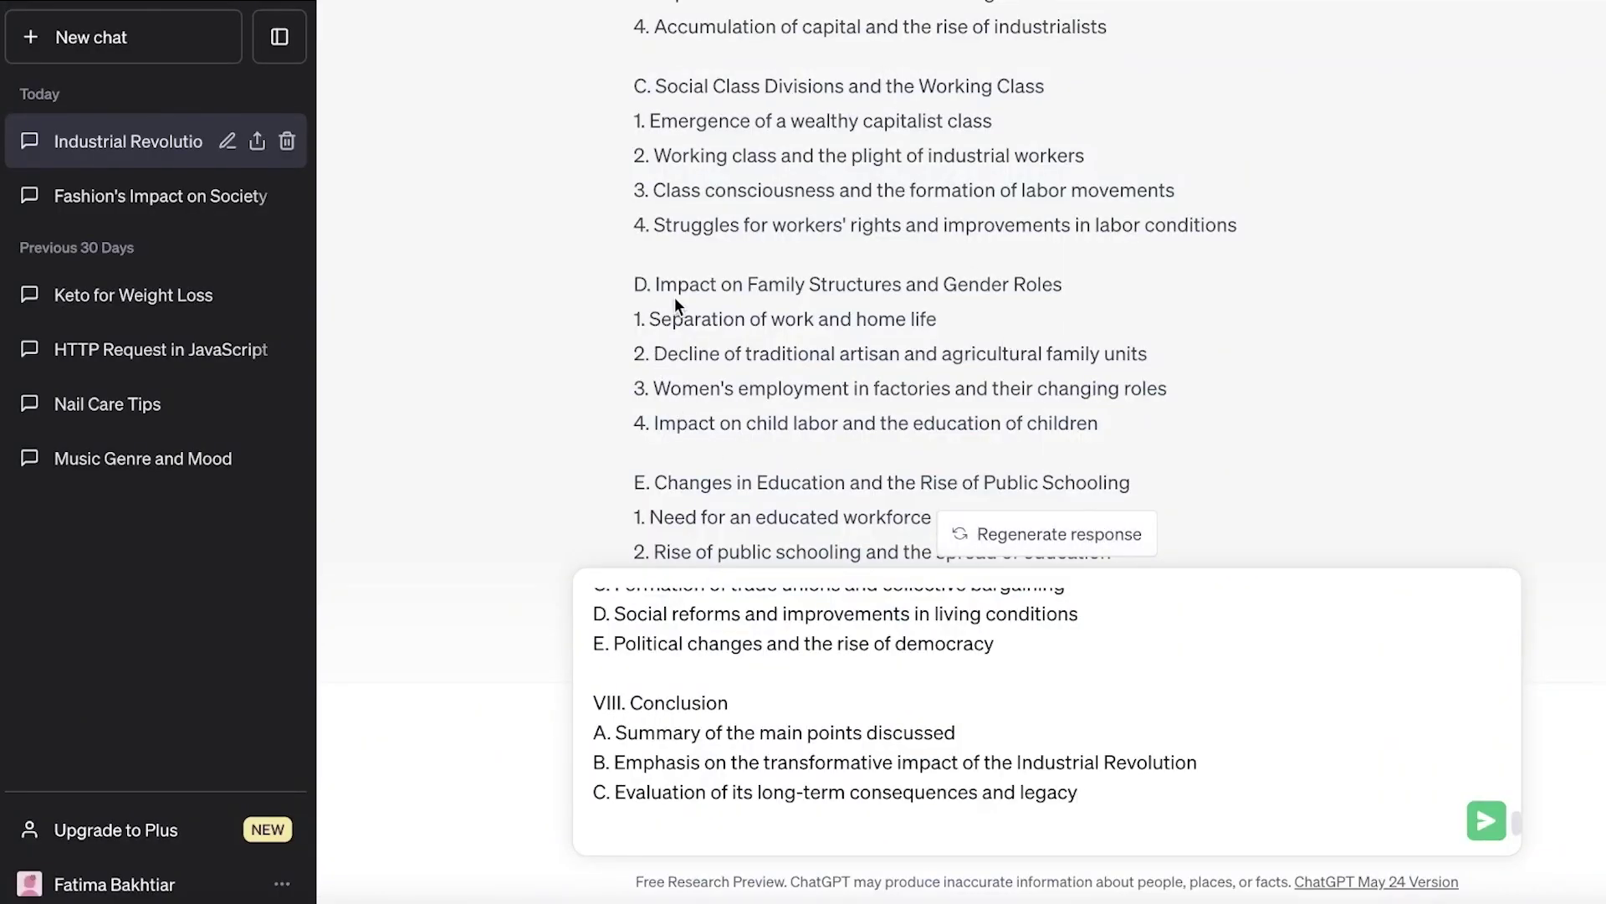
{"action": "scroll", "coordinate": [674, 297], "scroll_direction": "down", "scroll_amount": 5}
{"action": "scroll", "coordinate": [711, 234], "scroll_direction": "up", "scroll_amount": 20}
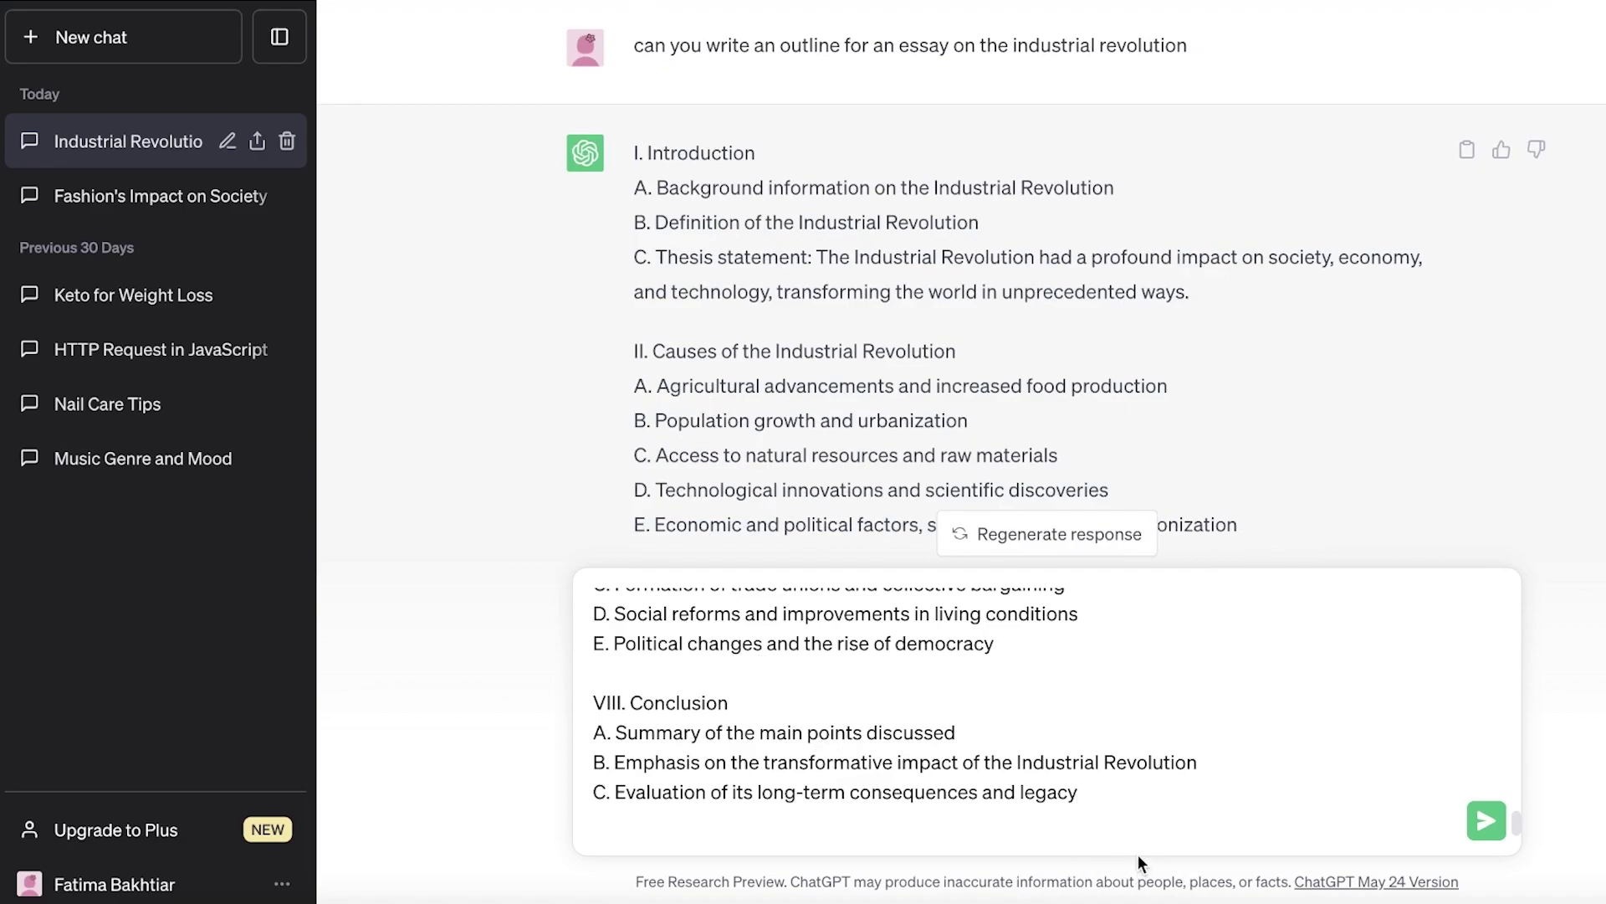
Step: Return to the Google Docs document and copy the whole outline again, from I. Introduction through VIII. Conclusion
{"action": "key", "text": "ctrl+a"}
{"action": "key", "text": "BackSpace"}
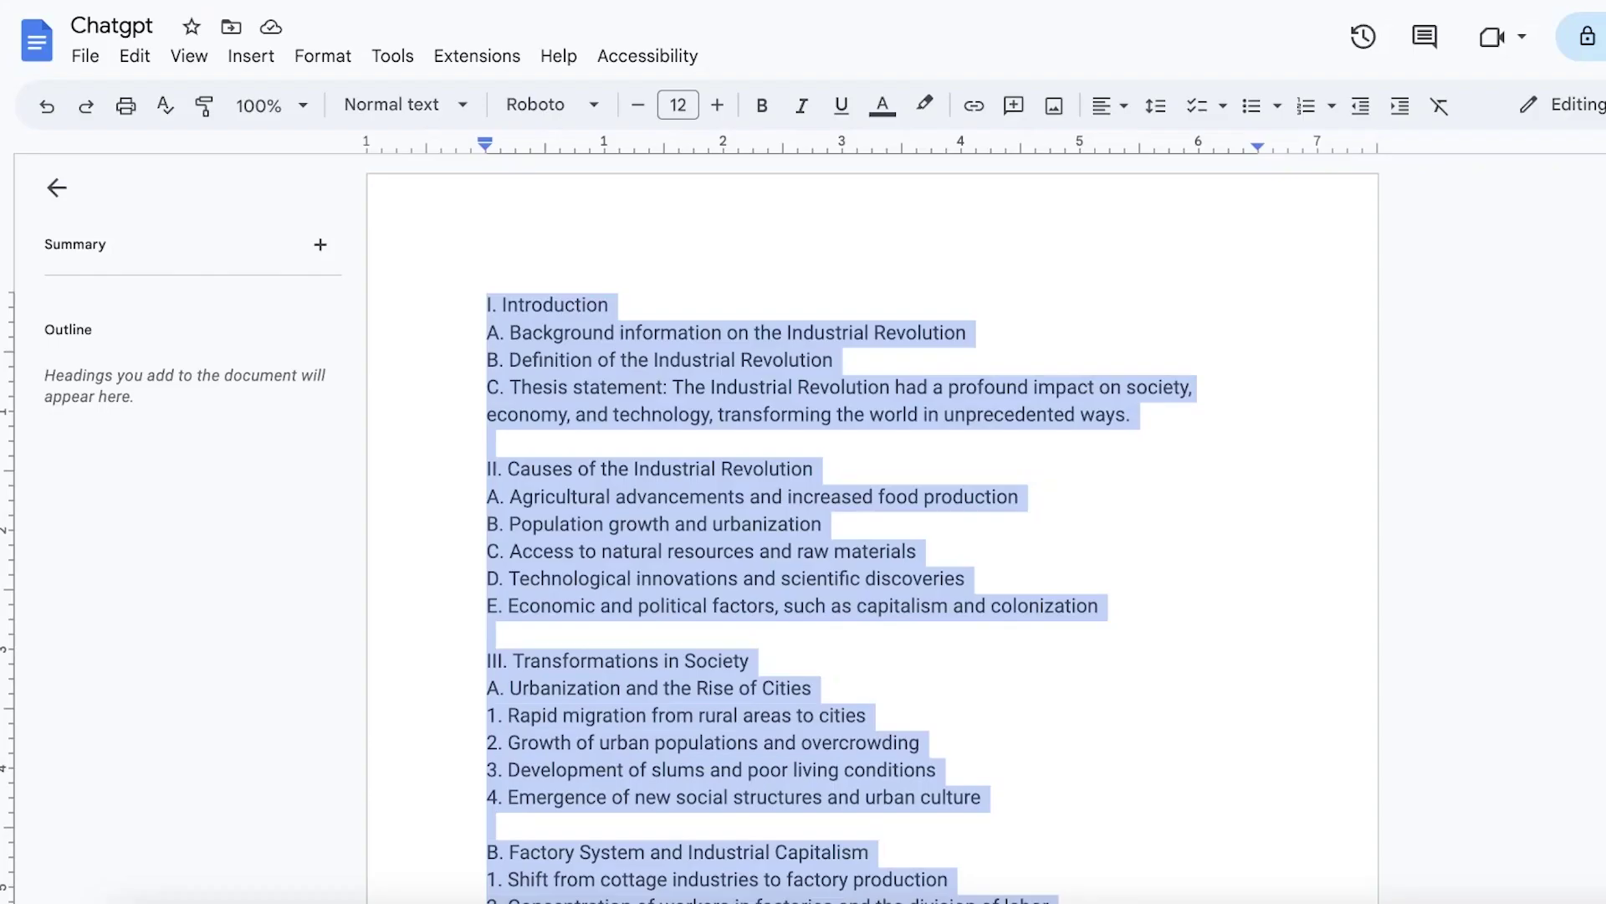
{"action": "scroll", "coordinate": [709, 338], "scroll_direction": "down", "scroll_amount": 8}
{"action": "left_click", "coordinate": [573, 538]}
{"action": "right_click", "coordinate": [574, 538]}
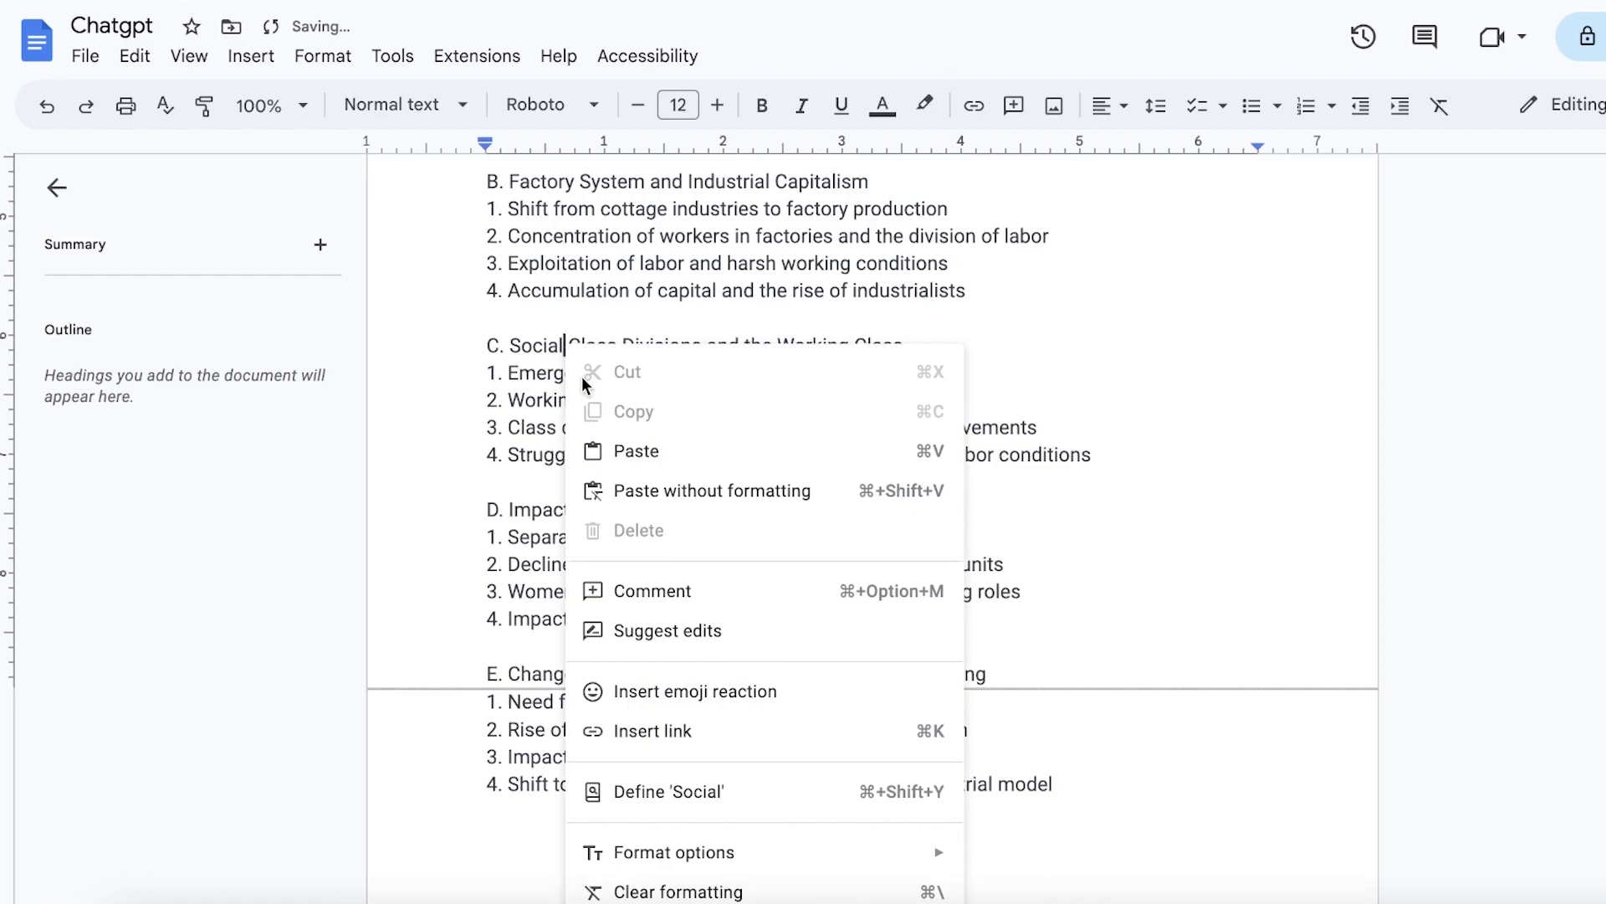
{"action": "left_click", "coordinate": [577, 491]}
{"action": "scroll", "coordinate": [572, 450], "scroll_direction": "up", "scroll_amount": 15}
{"action": "left_click_drag", "start_coordinate": [494, 234], "coordinate": [701, 900]}
{"action": "right_click", "coordinate": [584, 268]}
{"action": "left_click", "coordinate": [645, 329]}
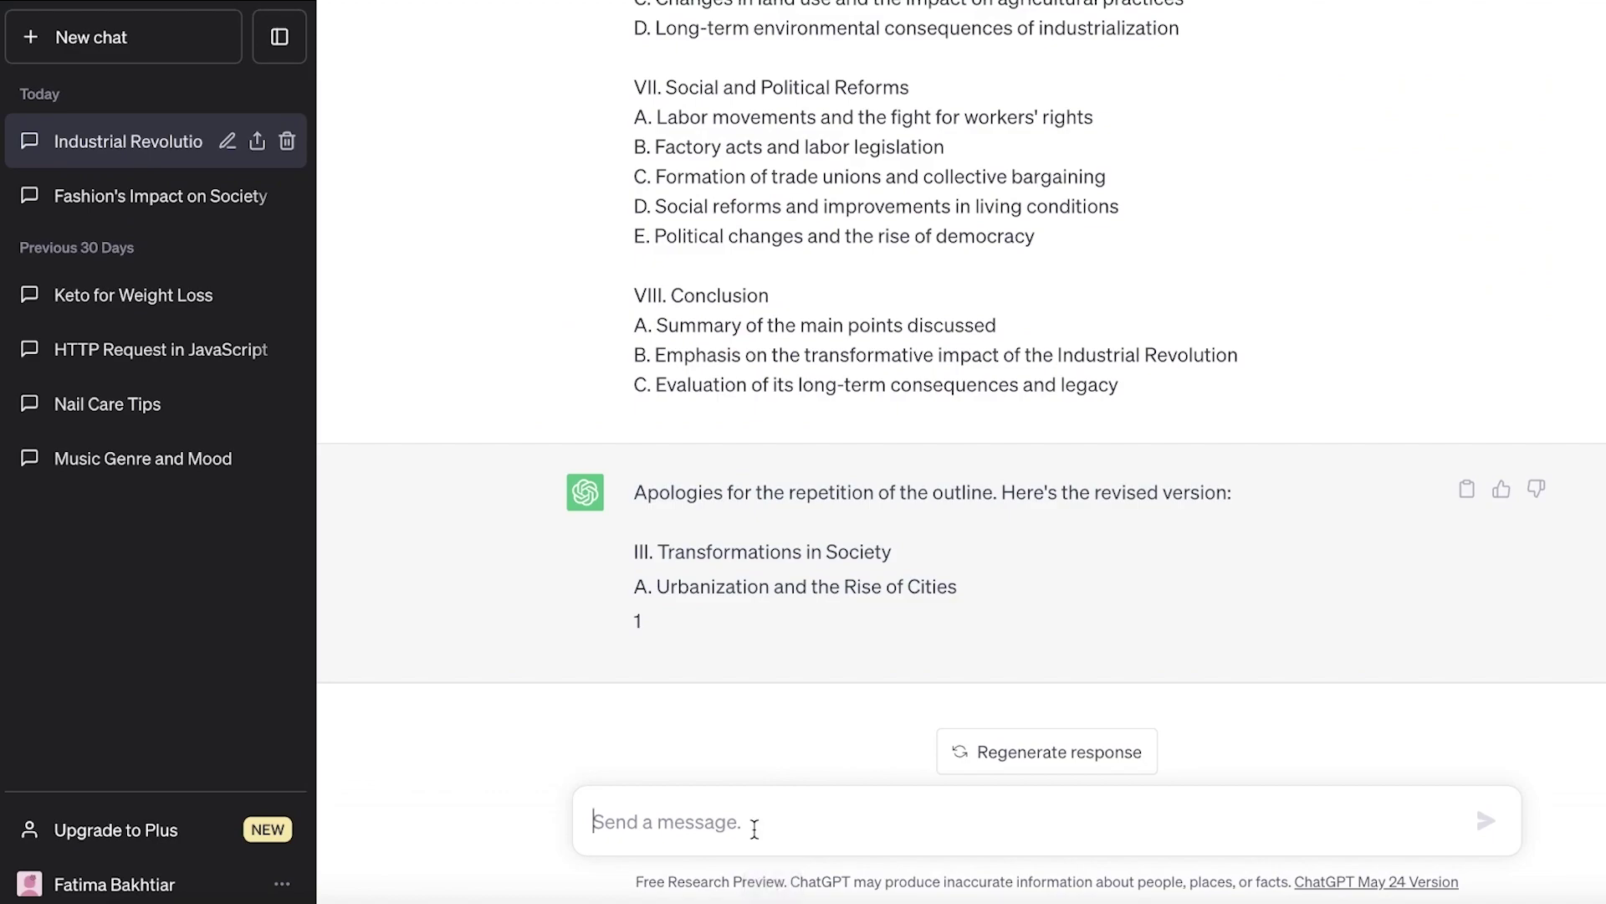
Step: Paste the copied outline into a new message in the Industrial Revolution chat in ChatGPT and send it
{"action": "right_click", "coordinate": [753, 828]}
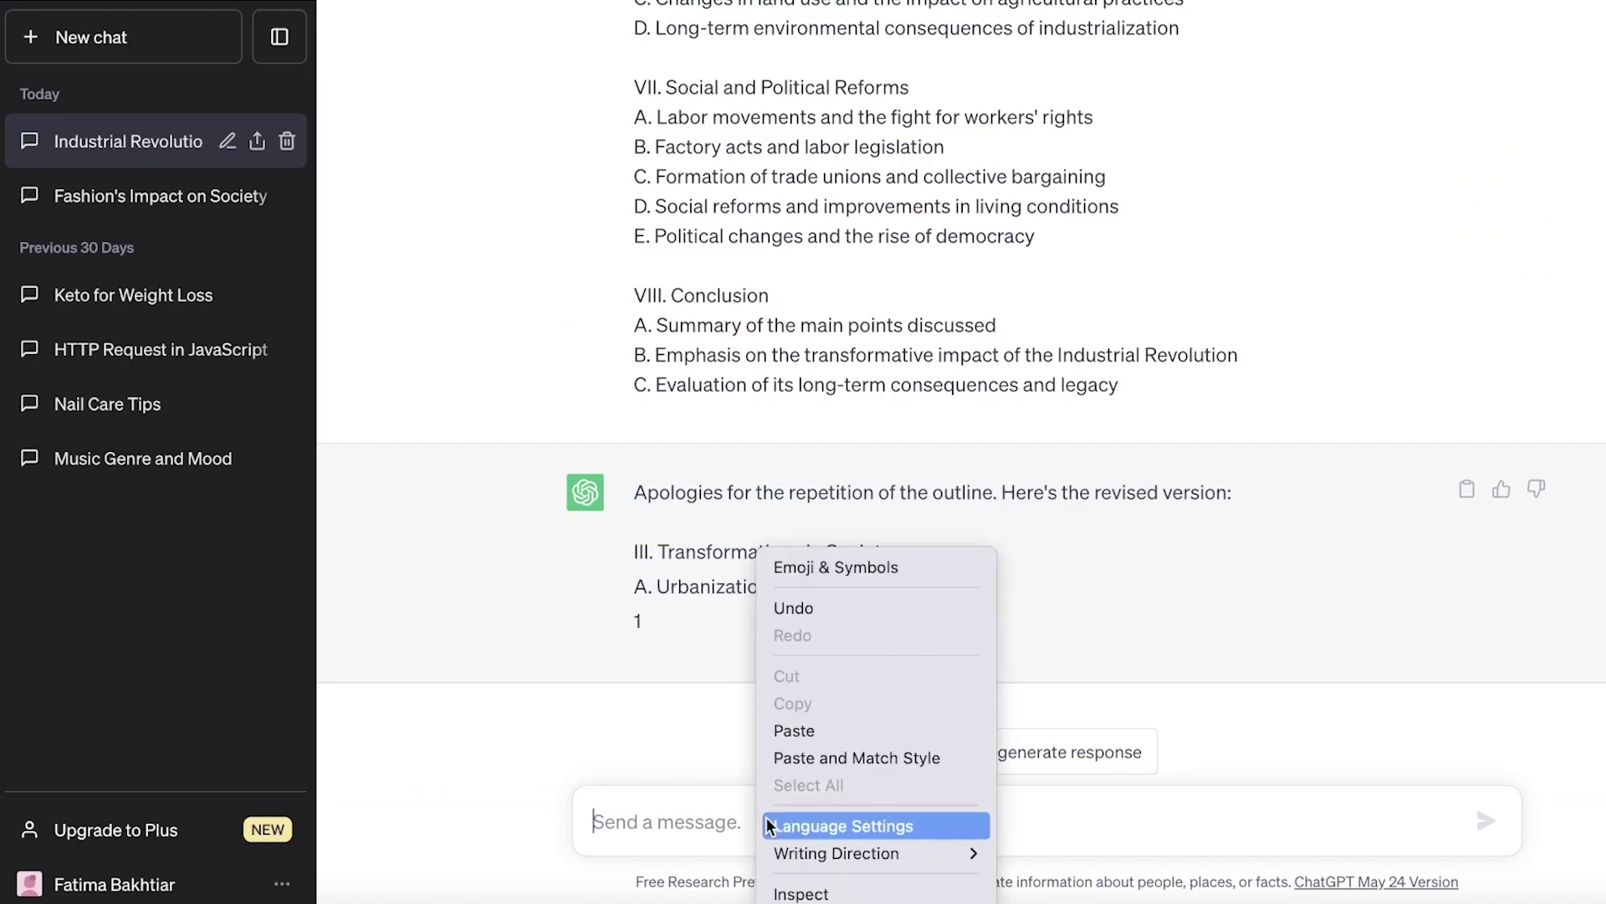
{"action": "left_click", "coordinate": [770, 729]}
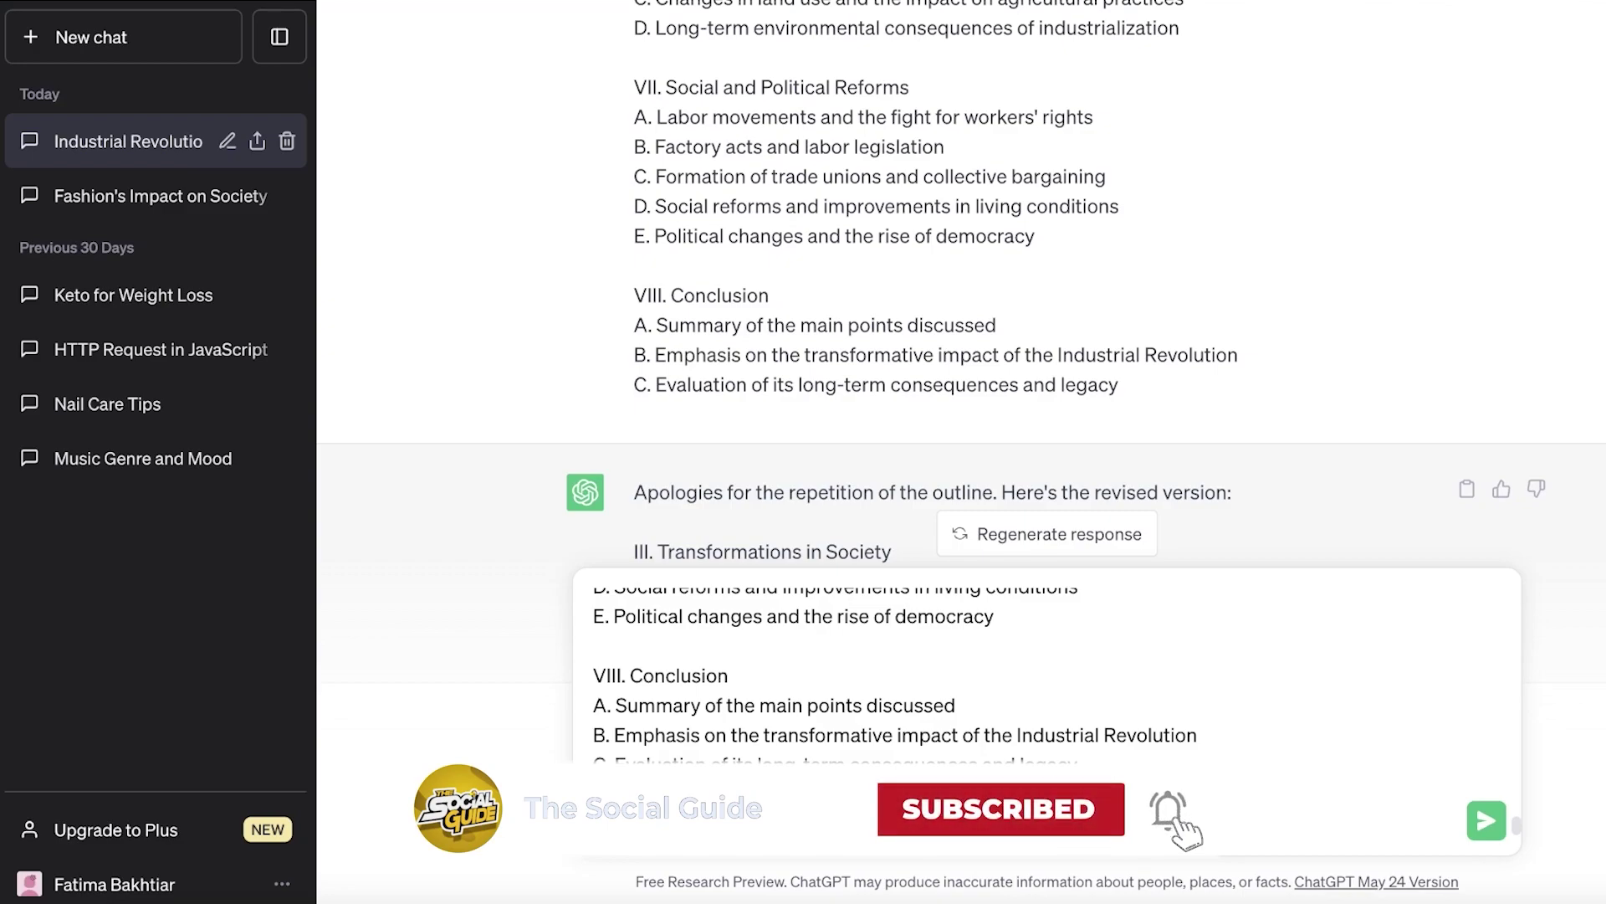
{"action": "key", "text": "Return"}
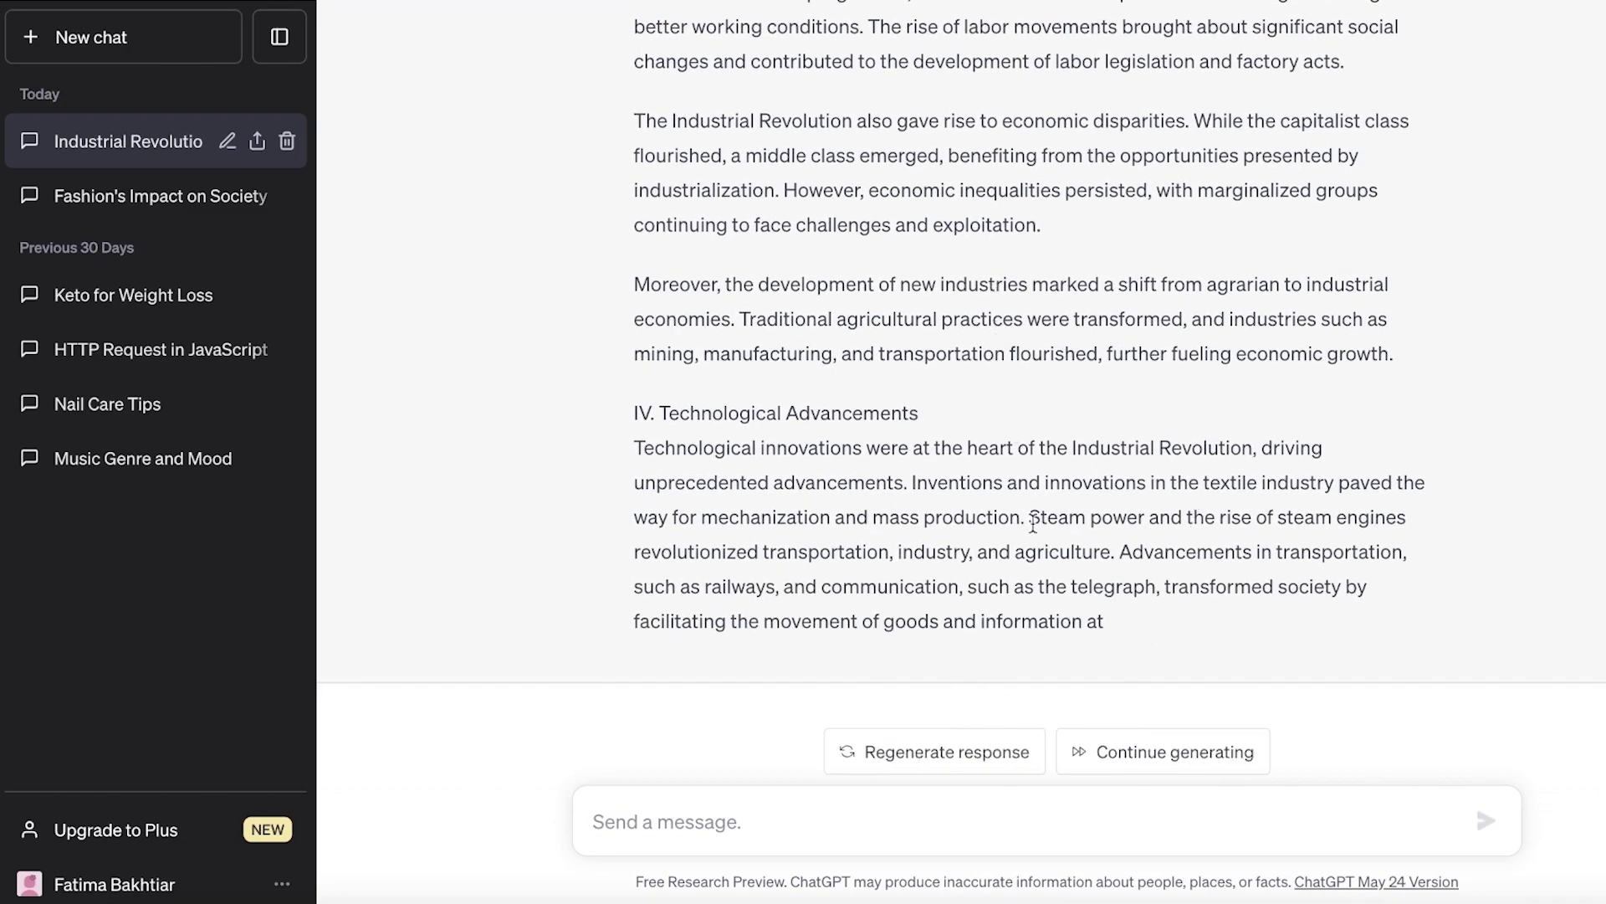
Step: Have ChatGPT continue generating the essay, and stop it at the start of section V. Environmental Consequences
{"action": "scroll", "coordinate": [1097, 405], "scroll_direction": "up", "scroll_amount": 8}
{"action": "scroll", "coordinate": [781, 692], "scroll_direction": "down", "scroll_amount": 8}
{"action": "left_click", "coordinate": [1220, 752]}
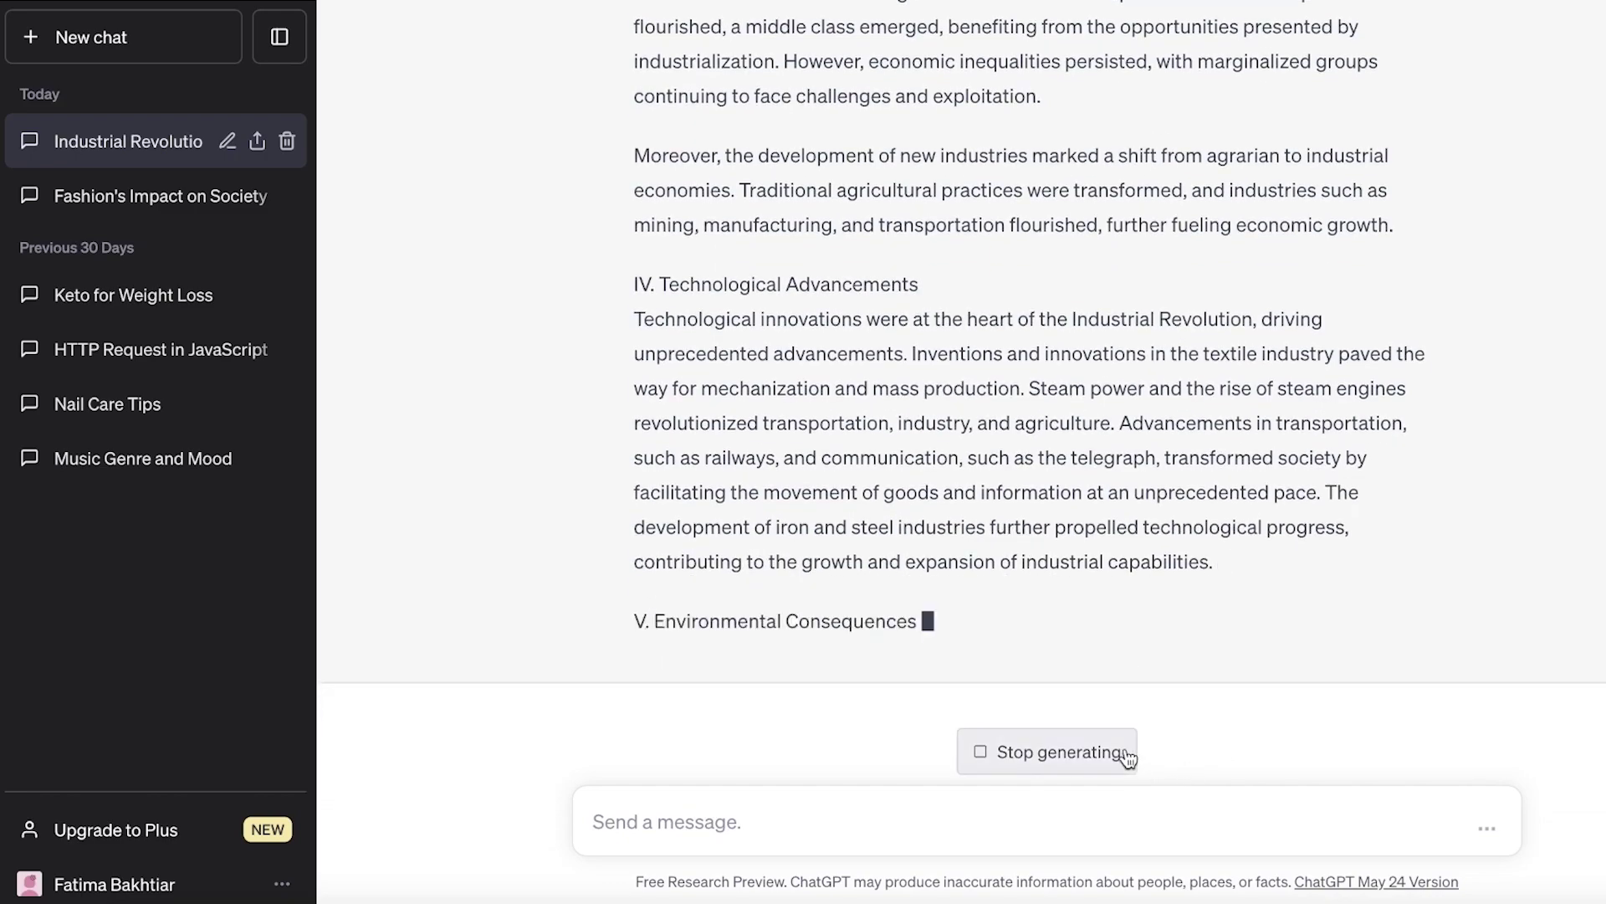
{"action": "left_click", "coordinate": [1088, 751]}
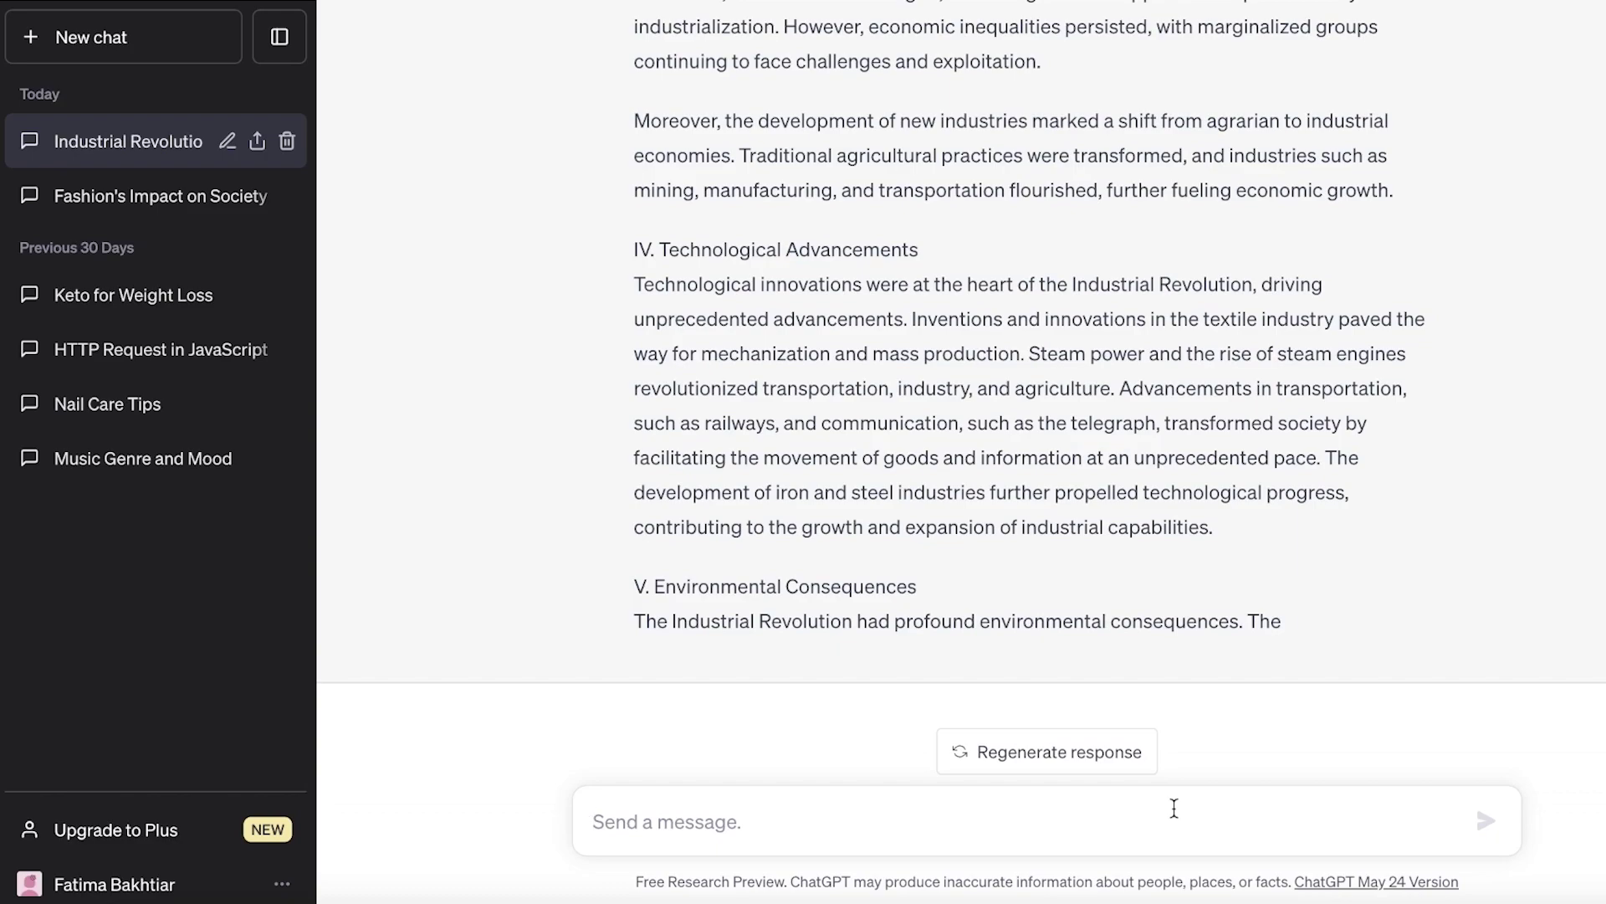
Step: Send the follow-up "keep writing" and review the essay through to its conclusion
{"action": "type", "text": "keep writing"}
{"action": "key", "text": "Return"}
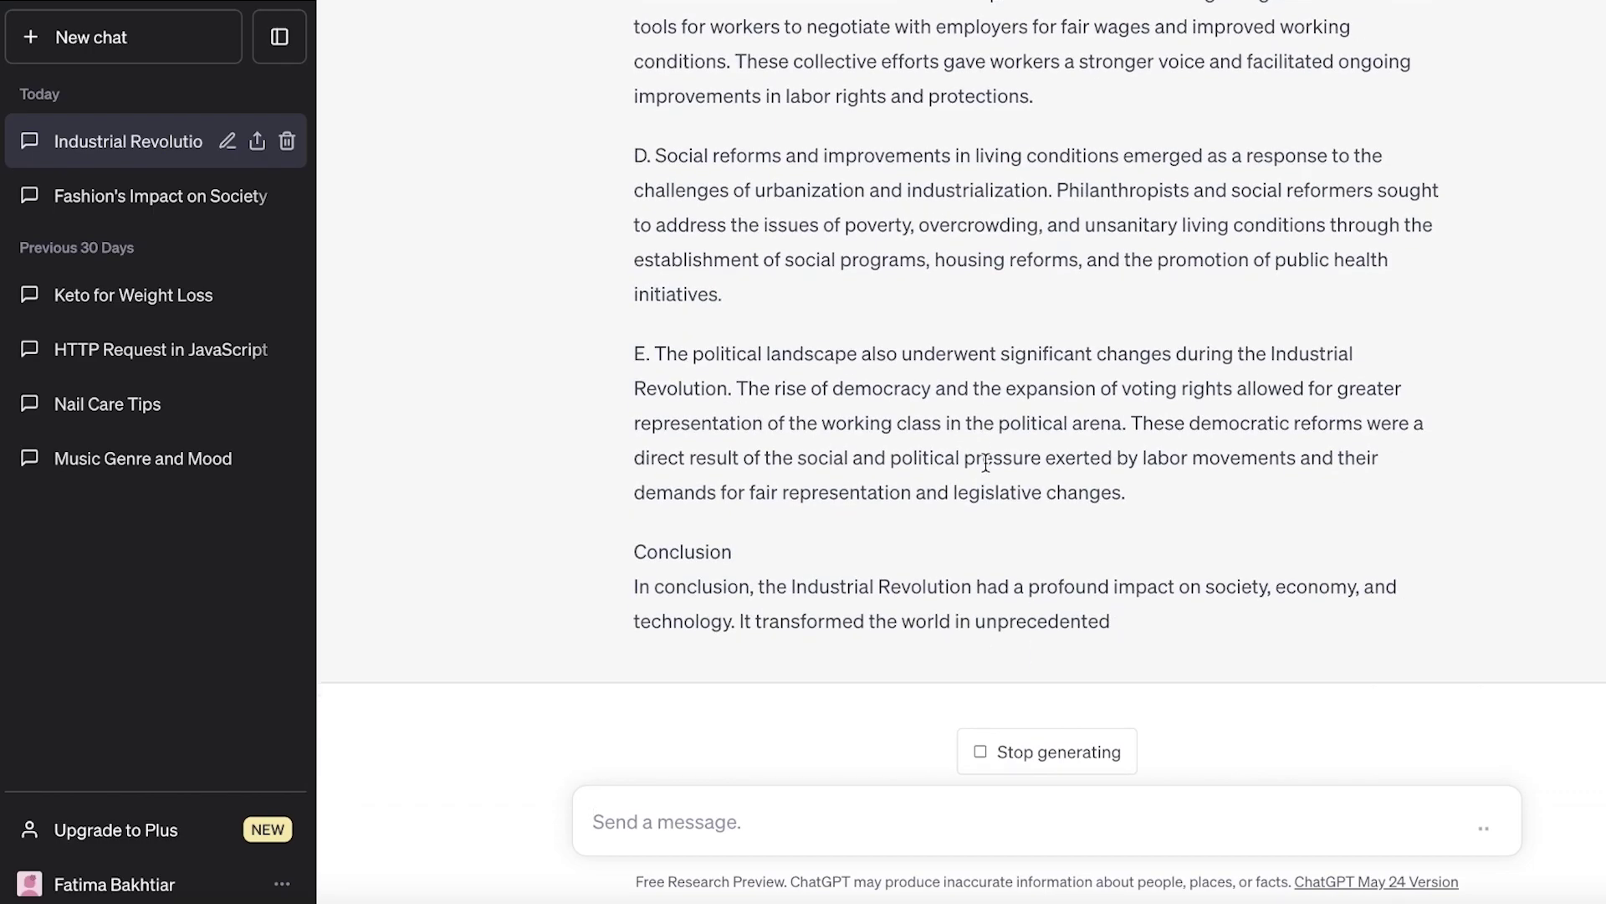
{"action": "scroll", "coordinate": [986, 462], "scroll_direction": "up", "scroll_amount": 8}
{"action": "scroll", "coordinate": [986, 462], "scroll_direction": "up", "scroll_amount": 10}
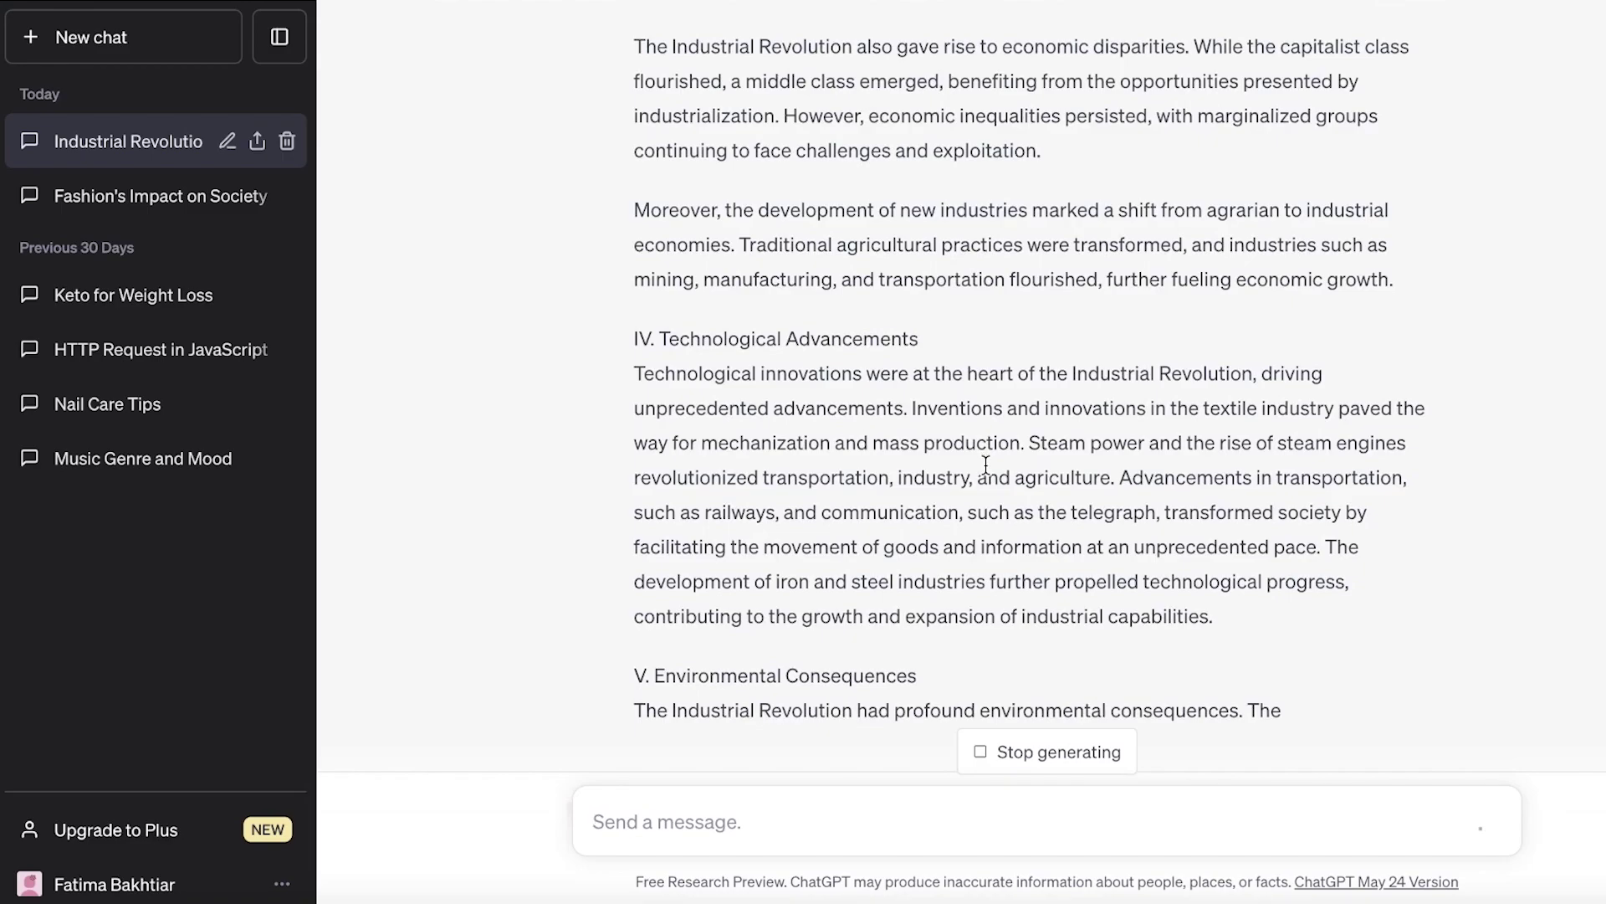
{"action": "scroll", "coordinate": [986, 464], "scroll_direction": "down", "scroll_amount": 15}
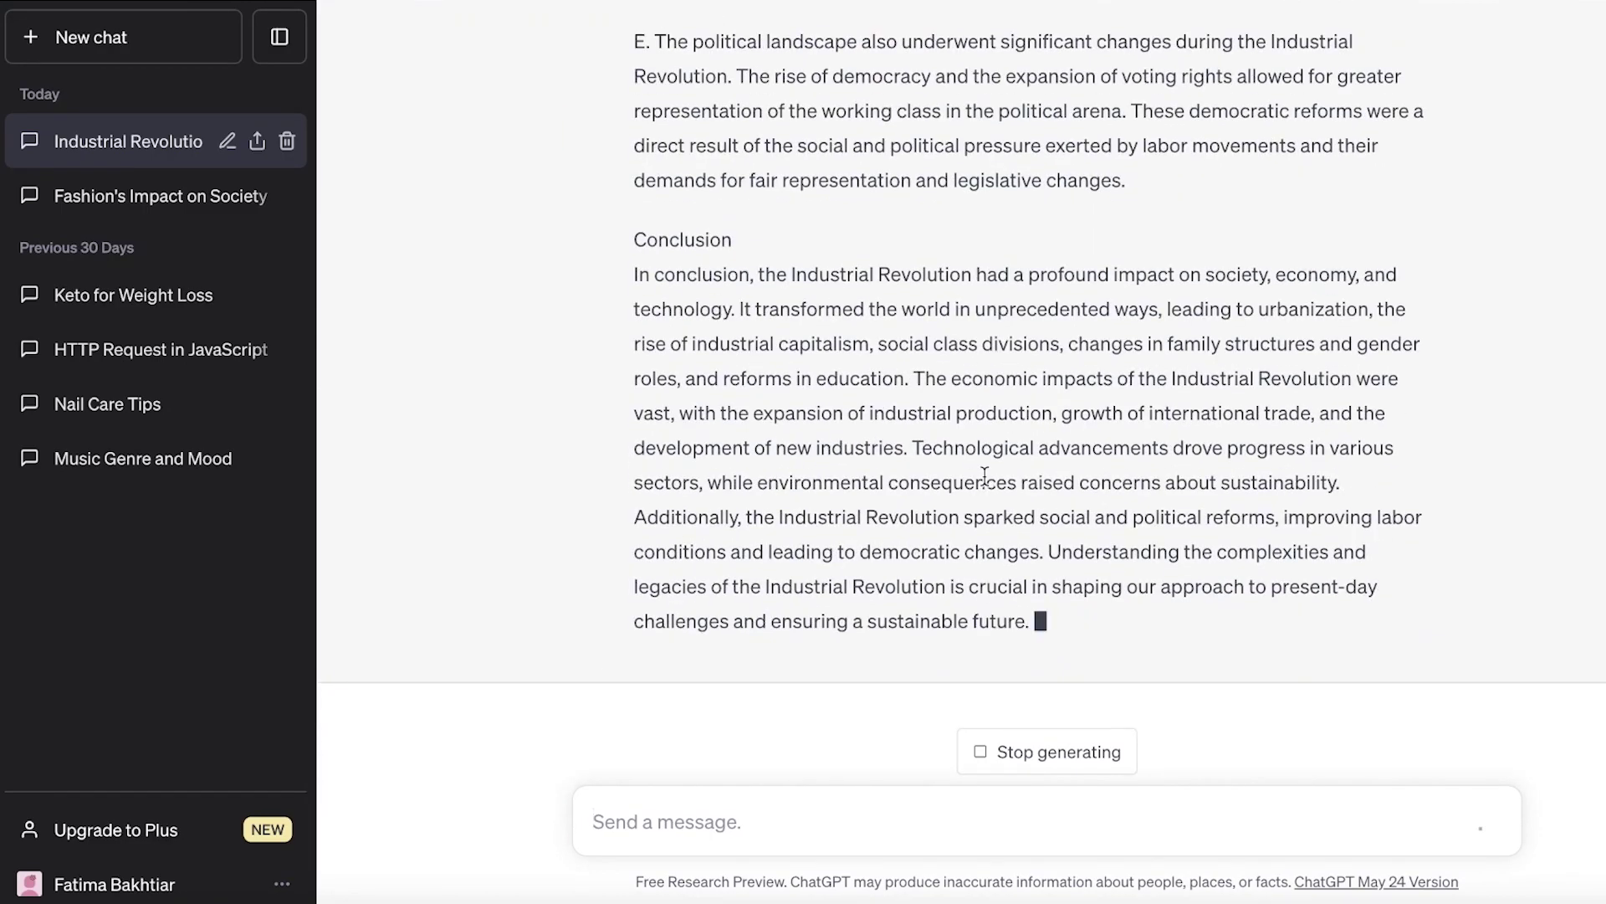
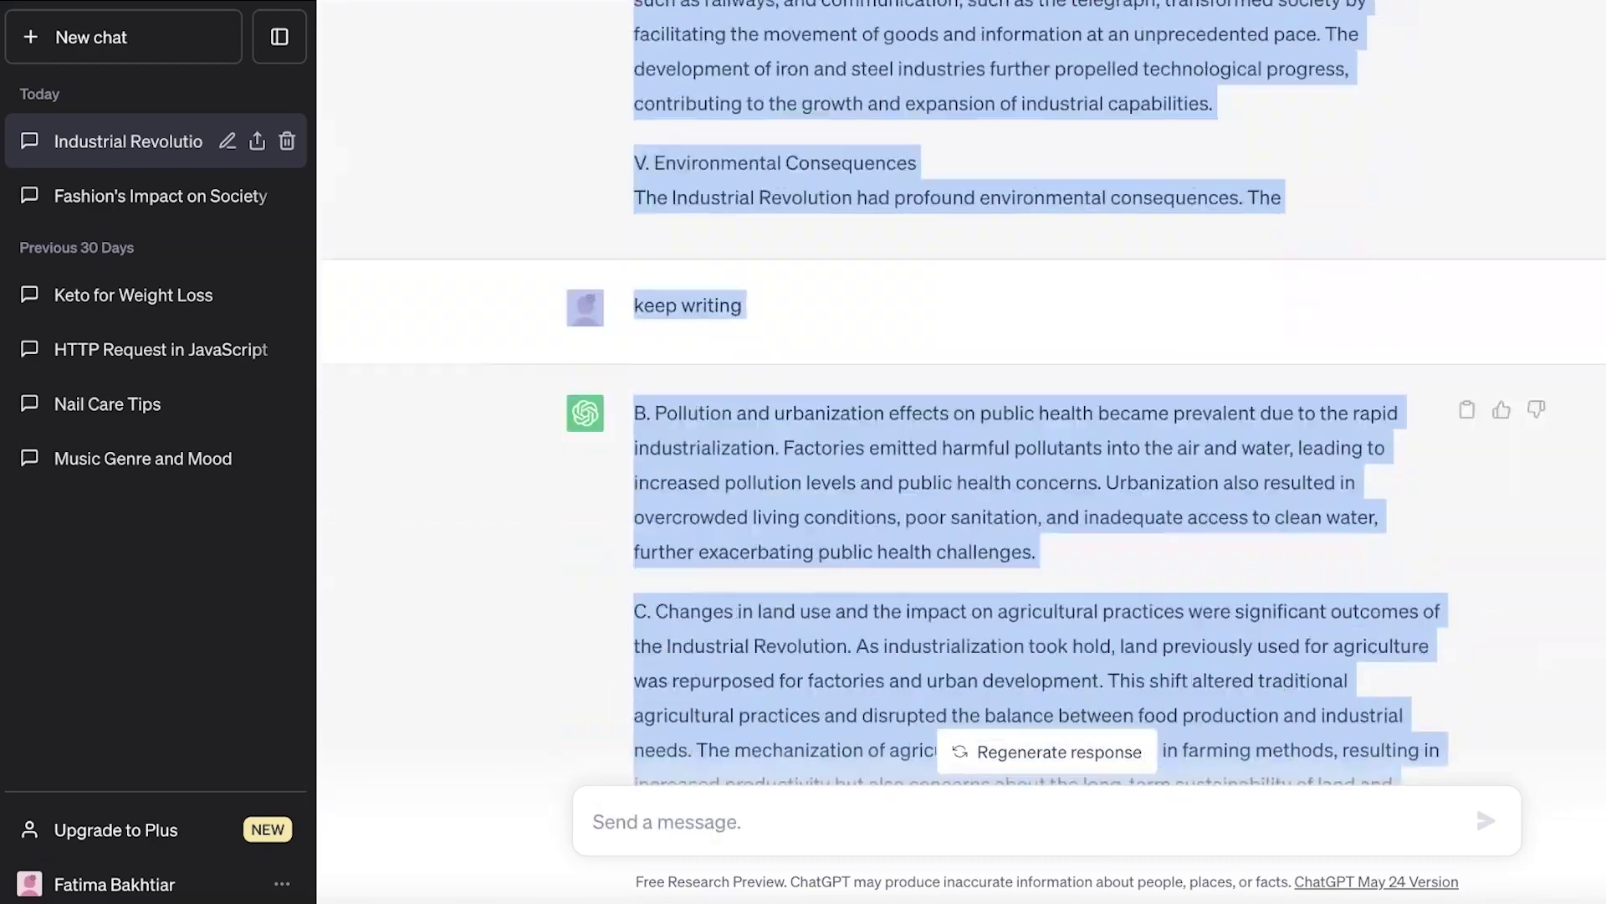
Step: Copy the generated essay from ChatGPT and paste it over the entire outline in the Google Docs document
{"action": "right_click", "coordinate": [972, 509]}
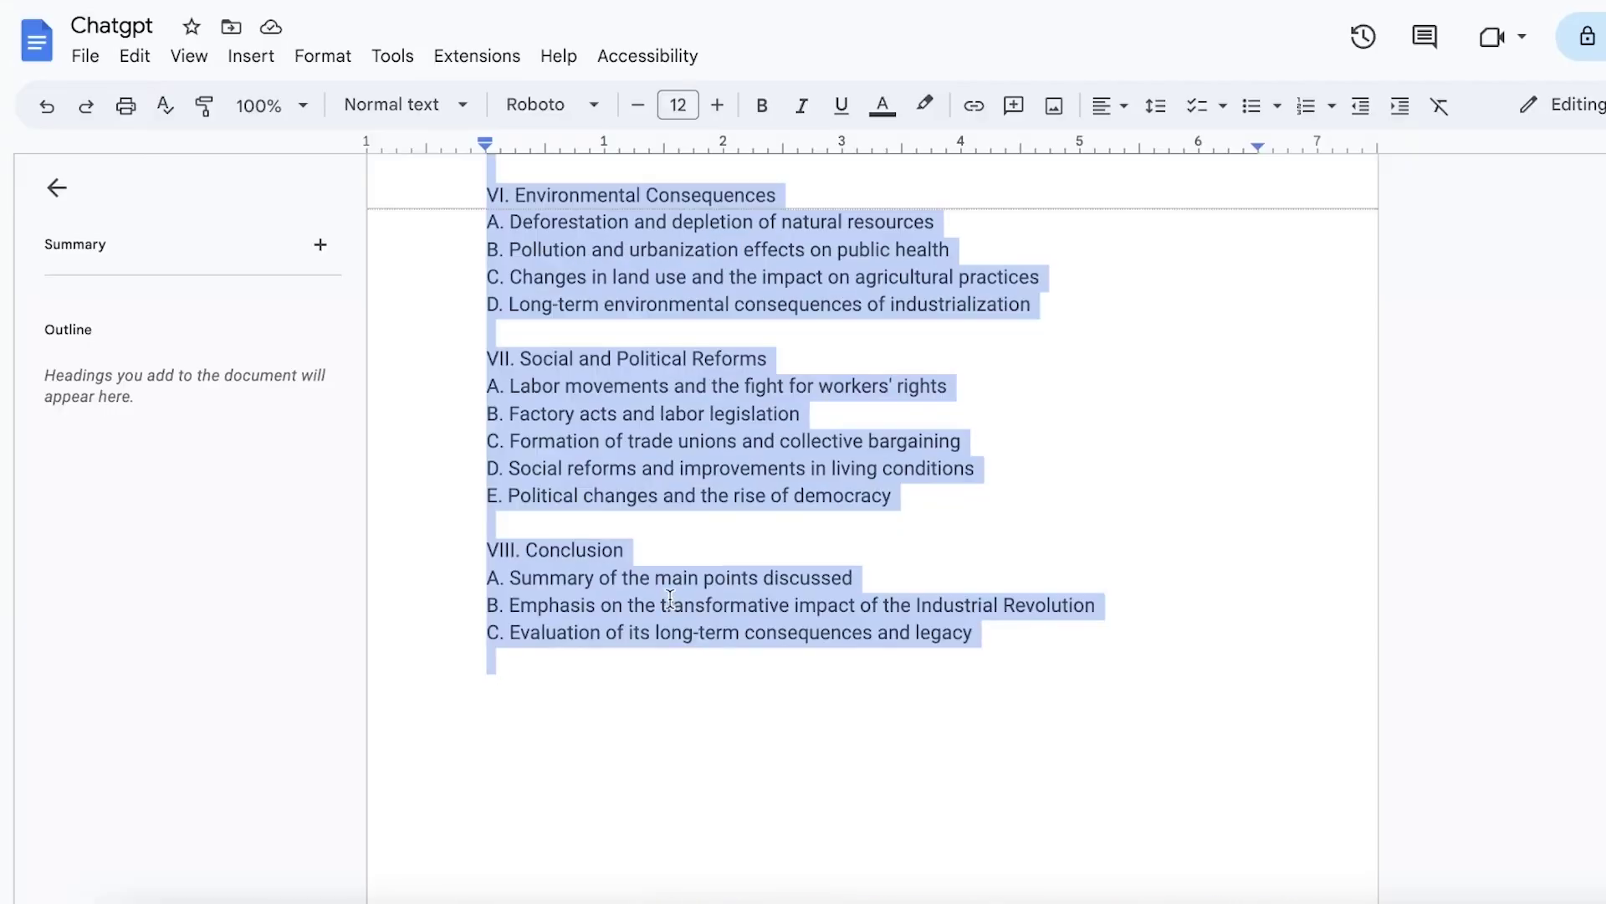
{"action": "right_click", "coordinate": [663, 607]}
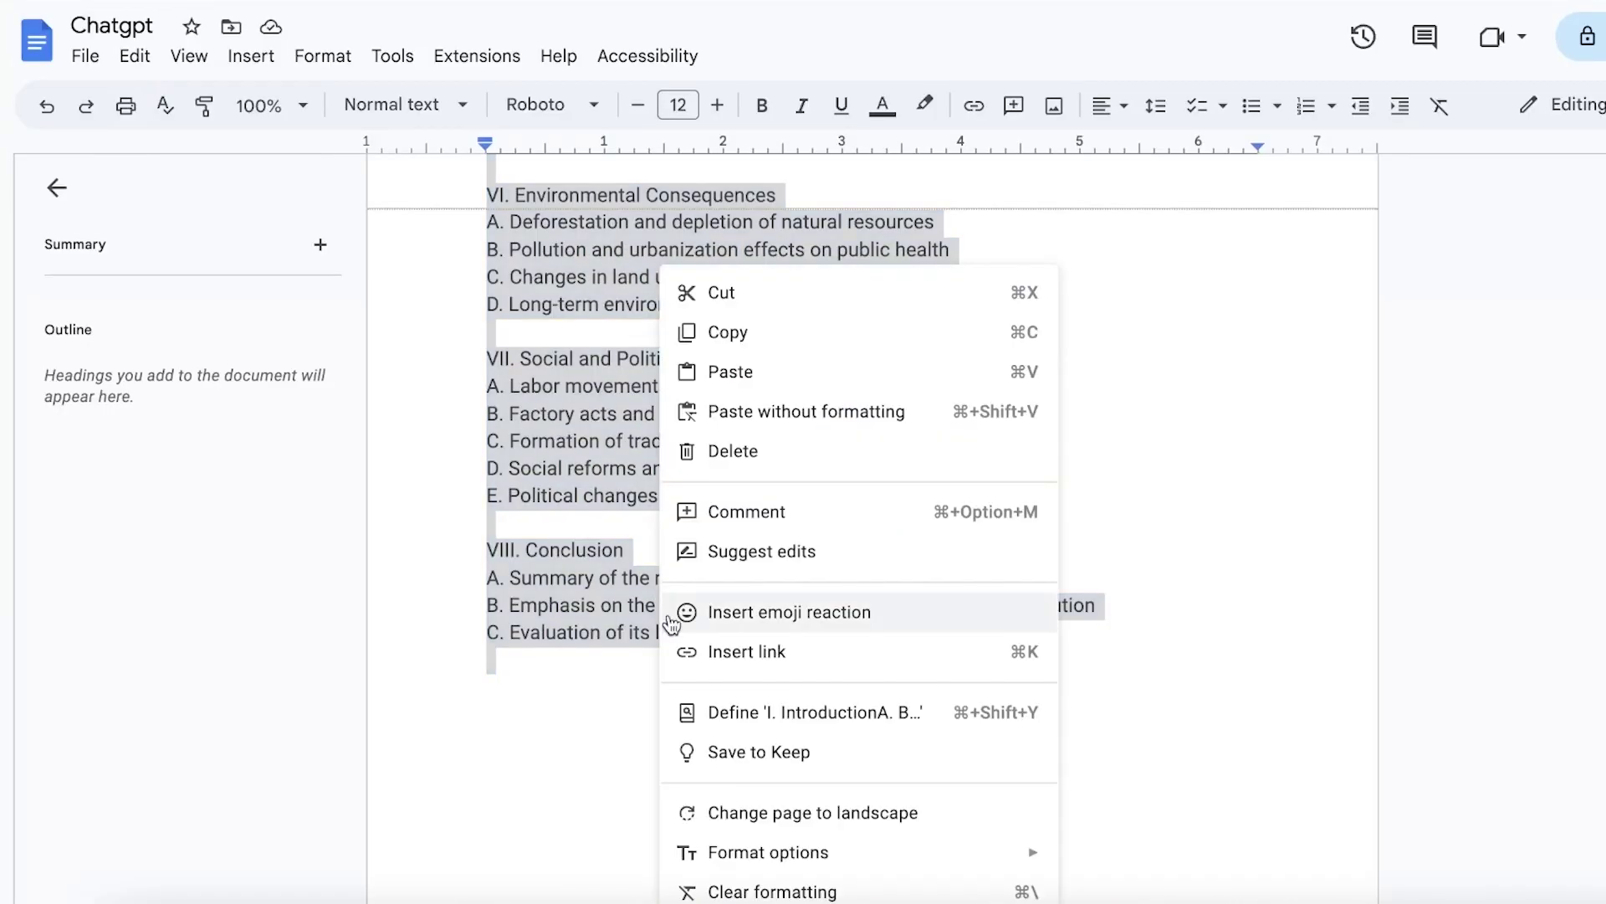
{"action": "left_click", "coordinate": [728, 371]}
{"action": "scroll", "coordinate": [761, 433], "scroll_direction": "down", "scroll_amount": 8}
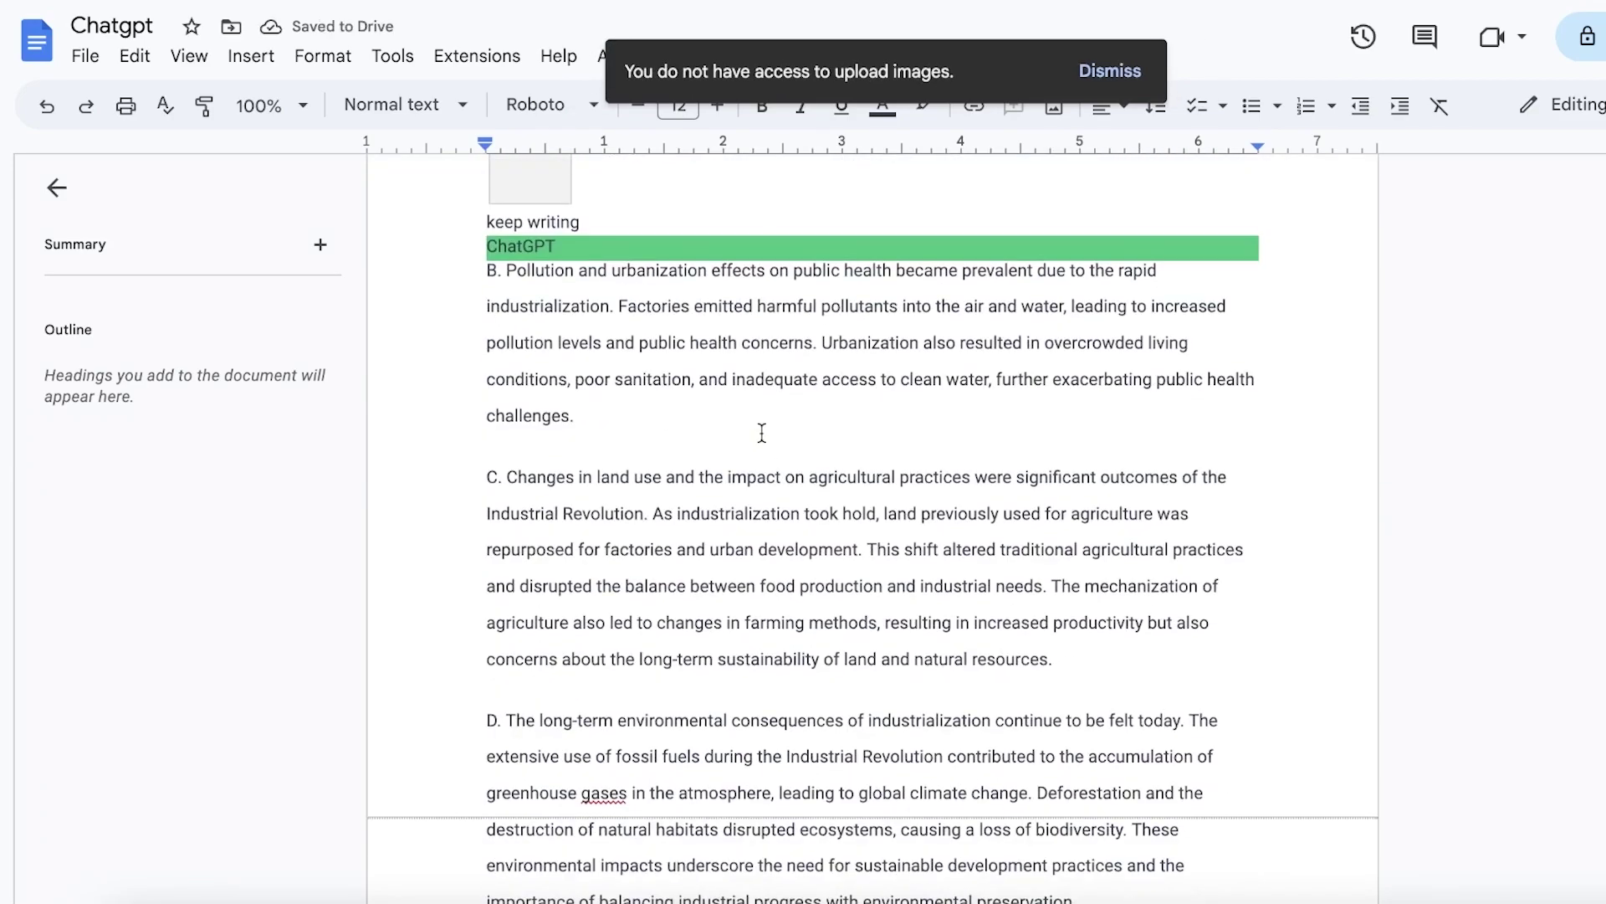
Step: Delete the "ChatGPT" label, the "keep writing" prompt and the image placeholder above paragraph B on pollution
{"action": "left_click", "coordinate": [657, 248]}
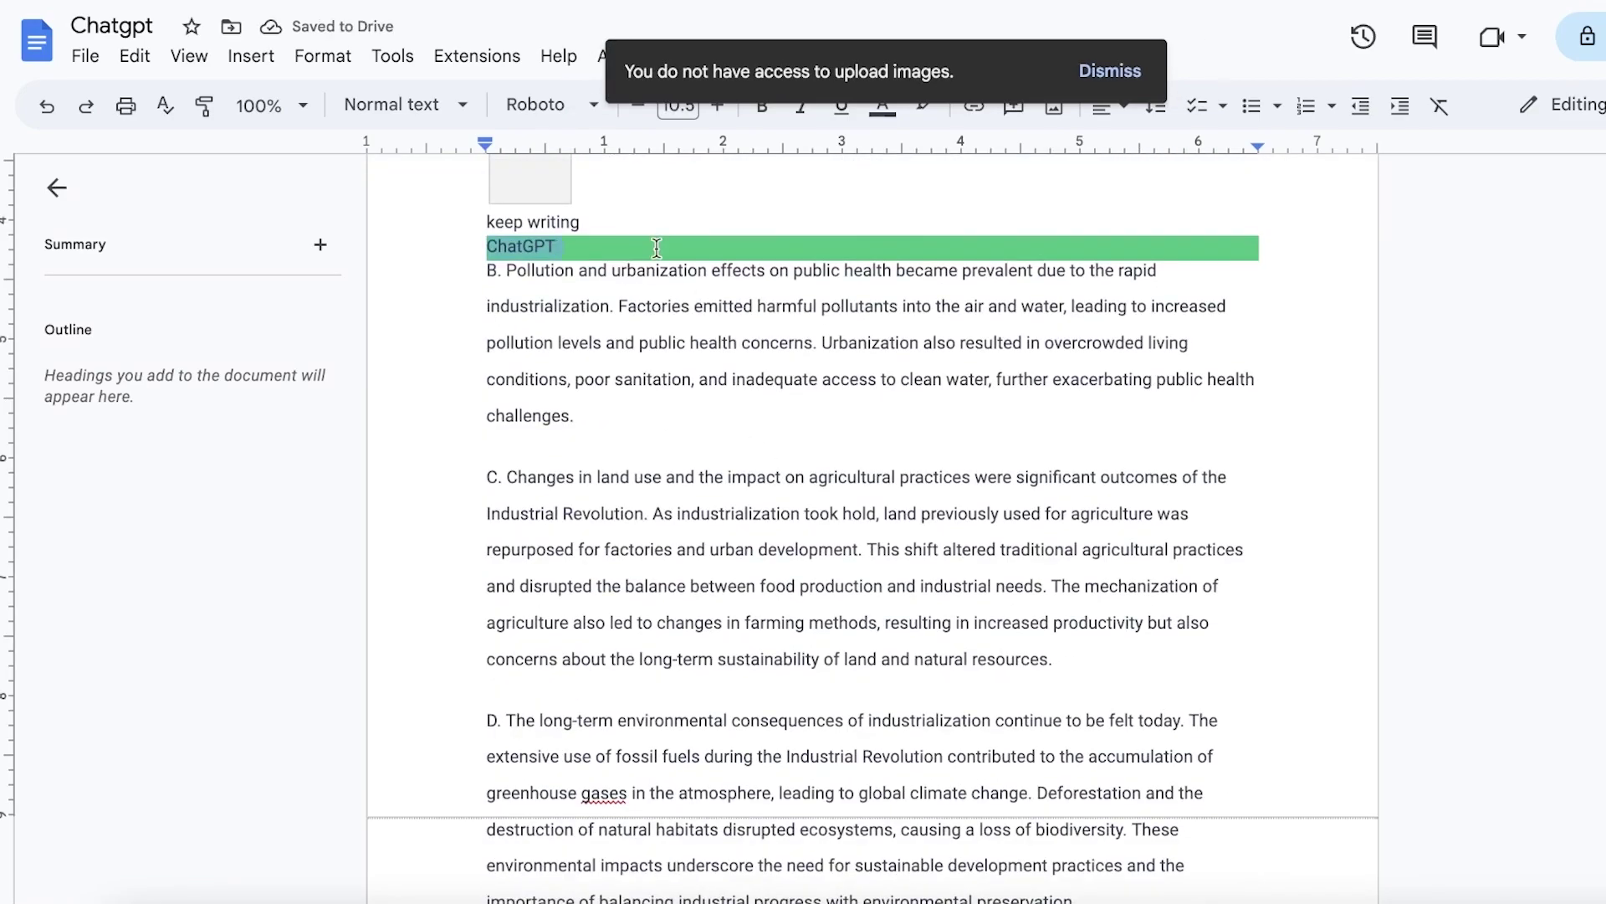
{"action": "key", "text": "BackSpace"}
{"action": "key", "text": "BackSpace"}
{"action": "key", "text": "shift+Home"}
{"action": "key", "text": "BackSpace"}
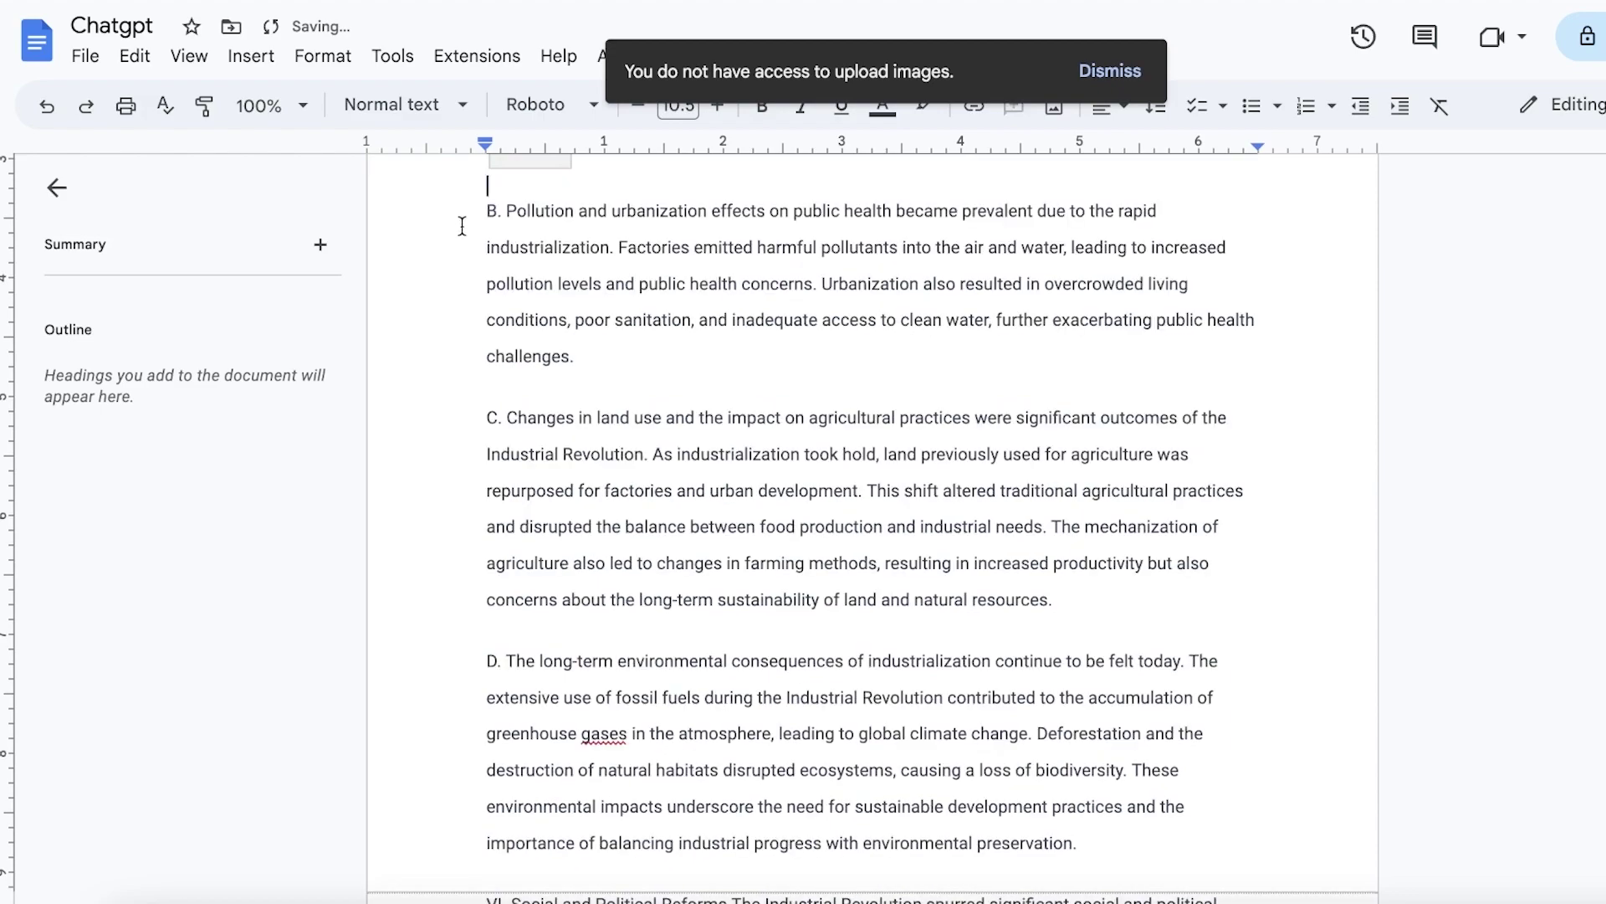
{"action": "scroll", "coordinate": [462, 219], "scroll_direction": "up", "scroll_amount": 4}
{"action": "left_click", "coordinate": [474, 498]}
{"action": "key", "text": "Delete"}
{"action": "left_click", "coordinate": [508, 485]}
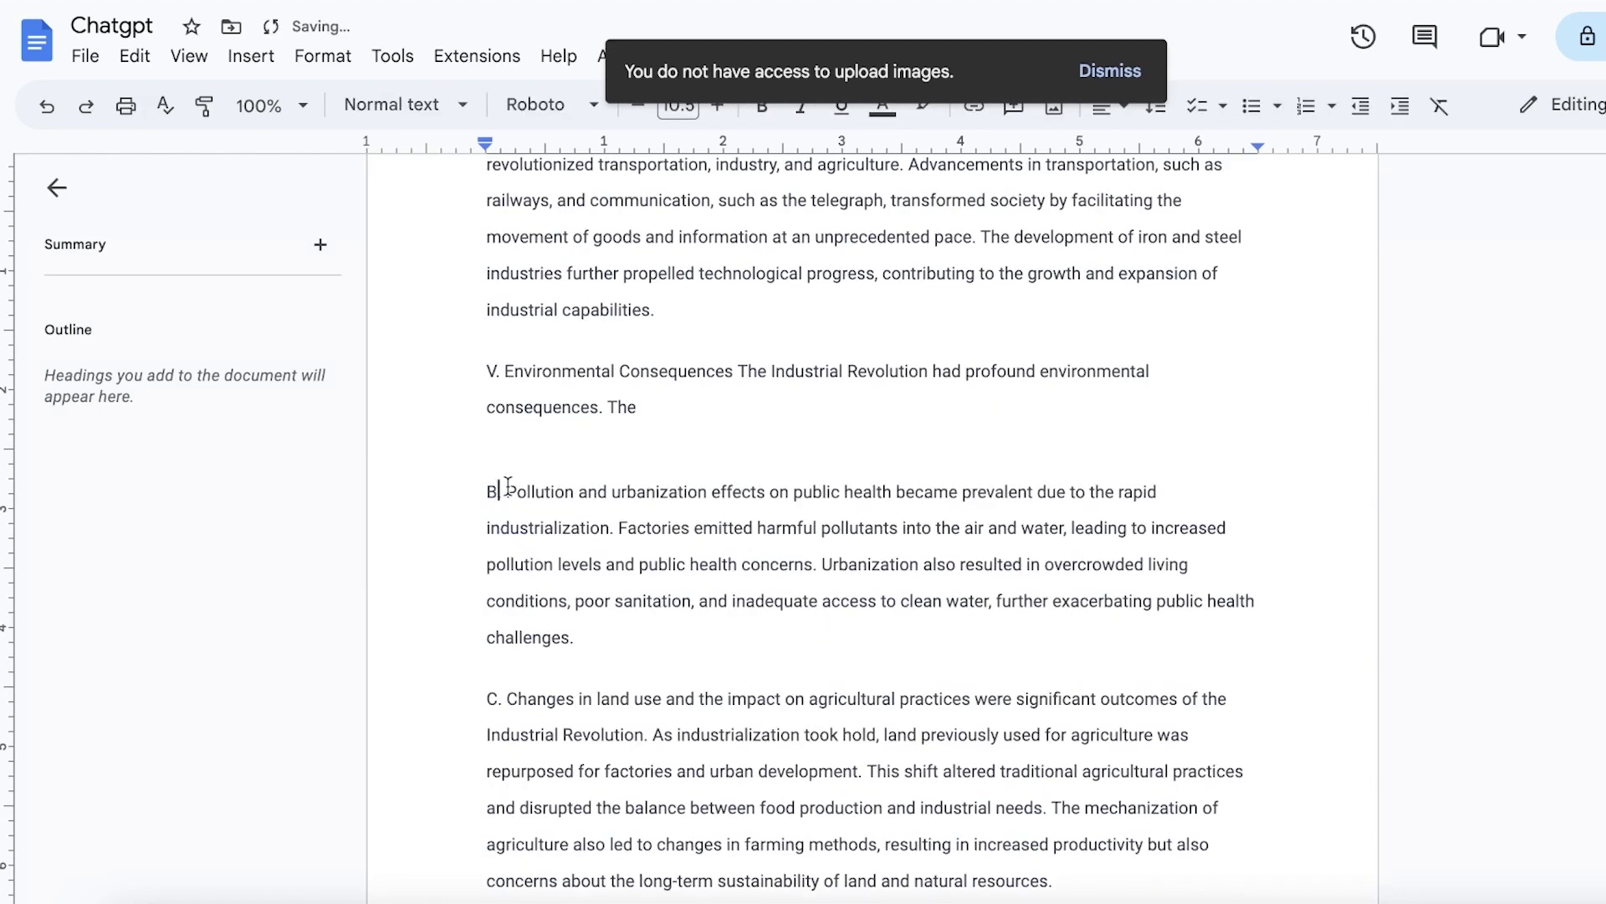
Step: Delete the "B." label, joining the pollution paragraph to section V, and remove the words "Title" and "Introduction" at the start of the essay
{"action": "key", "text": "ctrl+Home"}
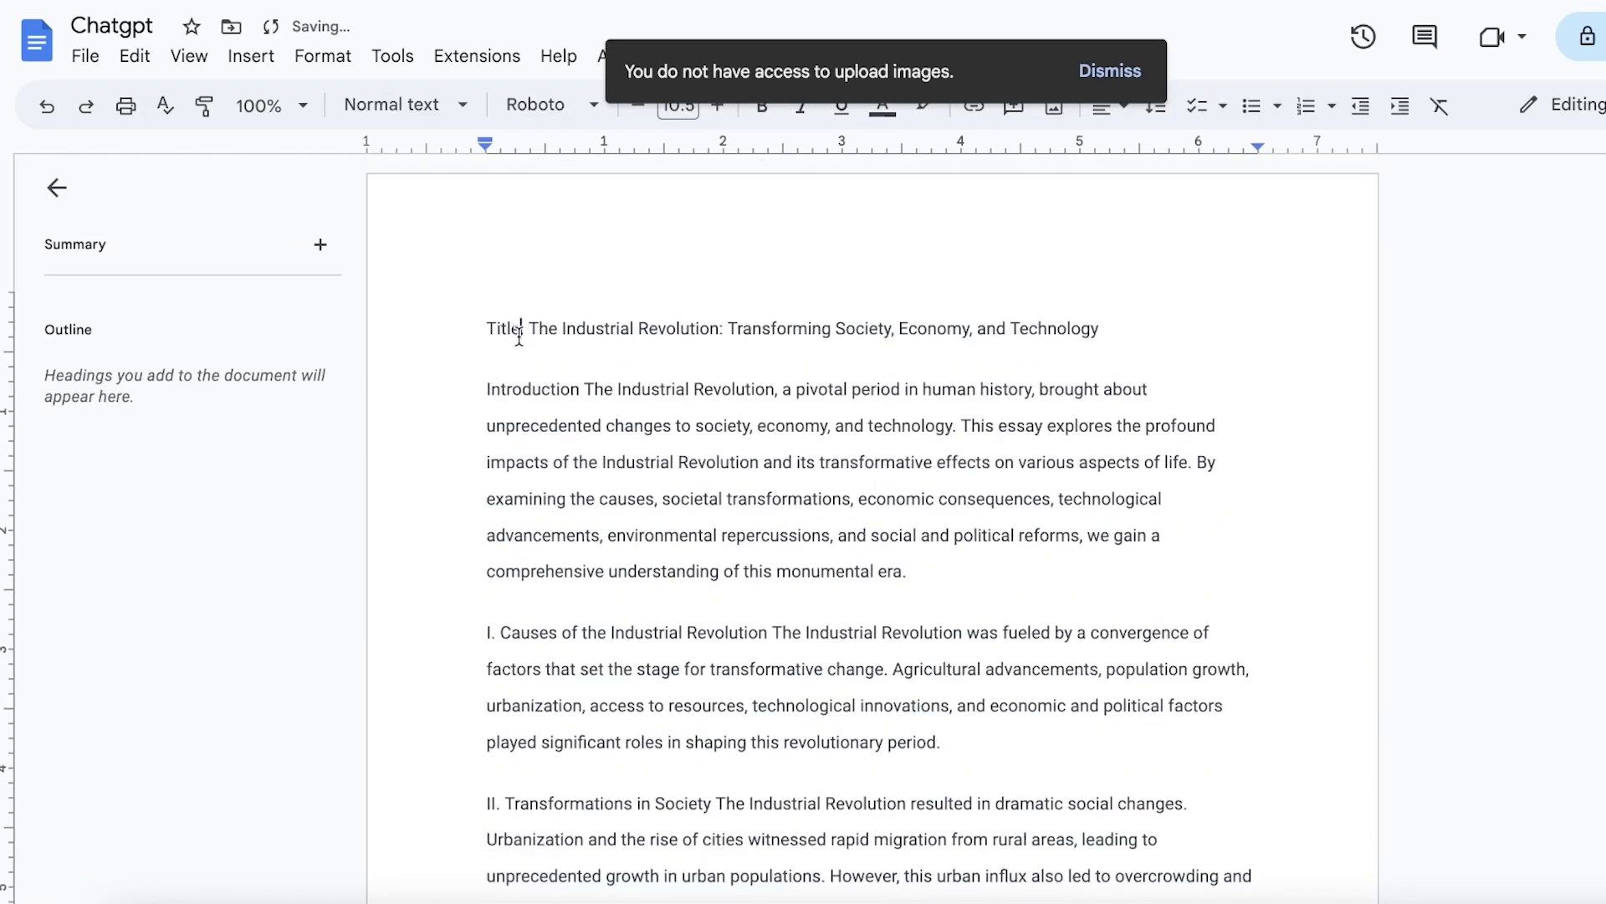
{"action": "key", "text": "BackSpace"}
{"action": "key", "text": "BackSpace"}
{"action": "key", "text": "BackSpace"}
{"action": "key", "text": "BackSpace"}
{"action": "key", "text": "BackSpace"}
{"action": "key", "text": "BackSpace"}
{"action": "left_click_drag", "start_coordinate": [582, 394], "coordinate": [477, 398]}
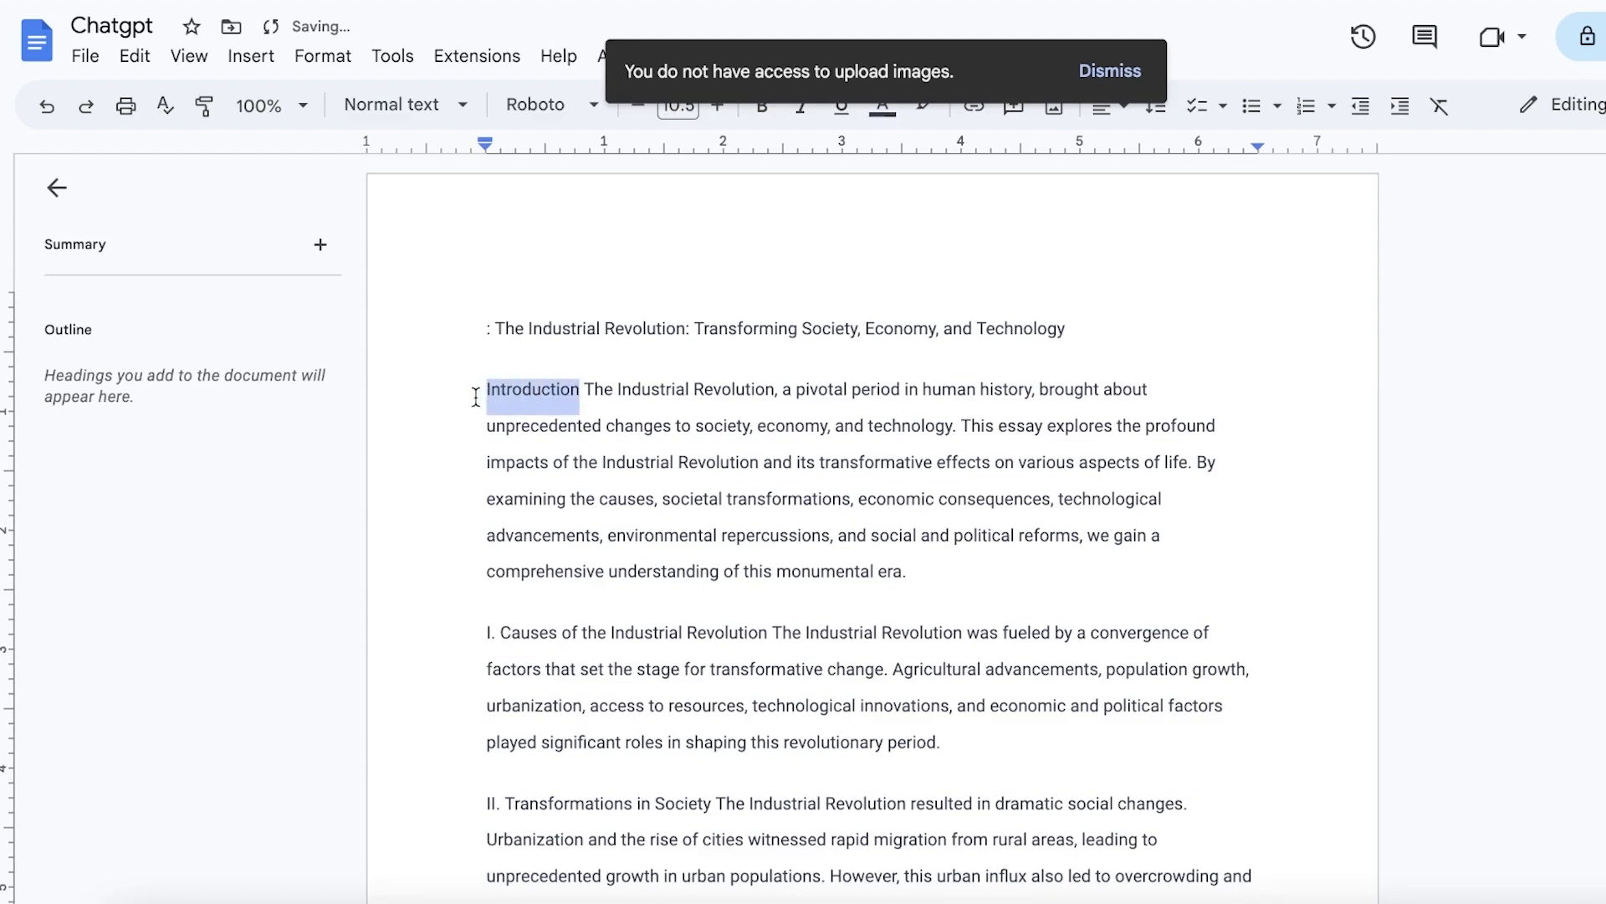
{"action": "key", "text": "BackSpace"}
Step: Copy the whole cleaned-up essay from the Google Docs document and paste it into the message field in ChatGPT
{"action": "scroll", "coordinate": [710, 656], "scroll_direction": "down", "scroll_amount": 20}
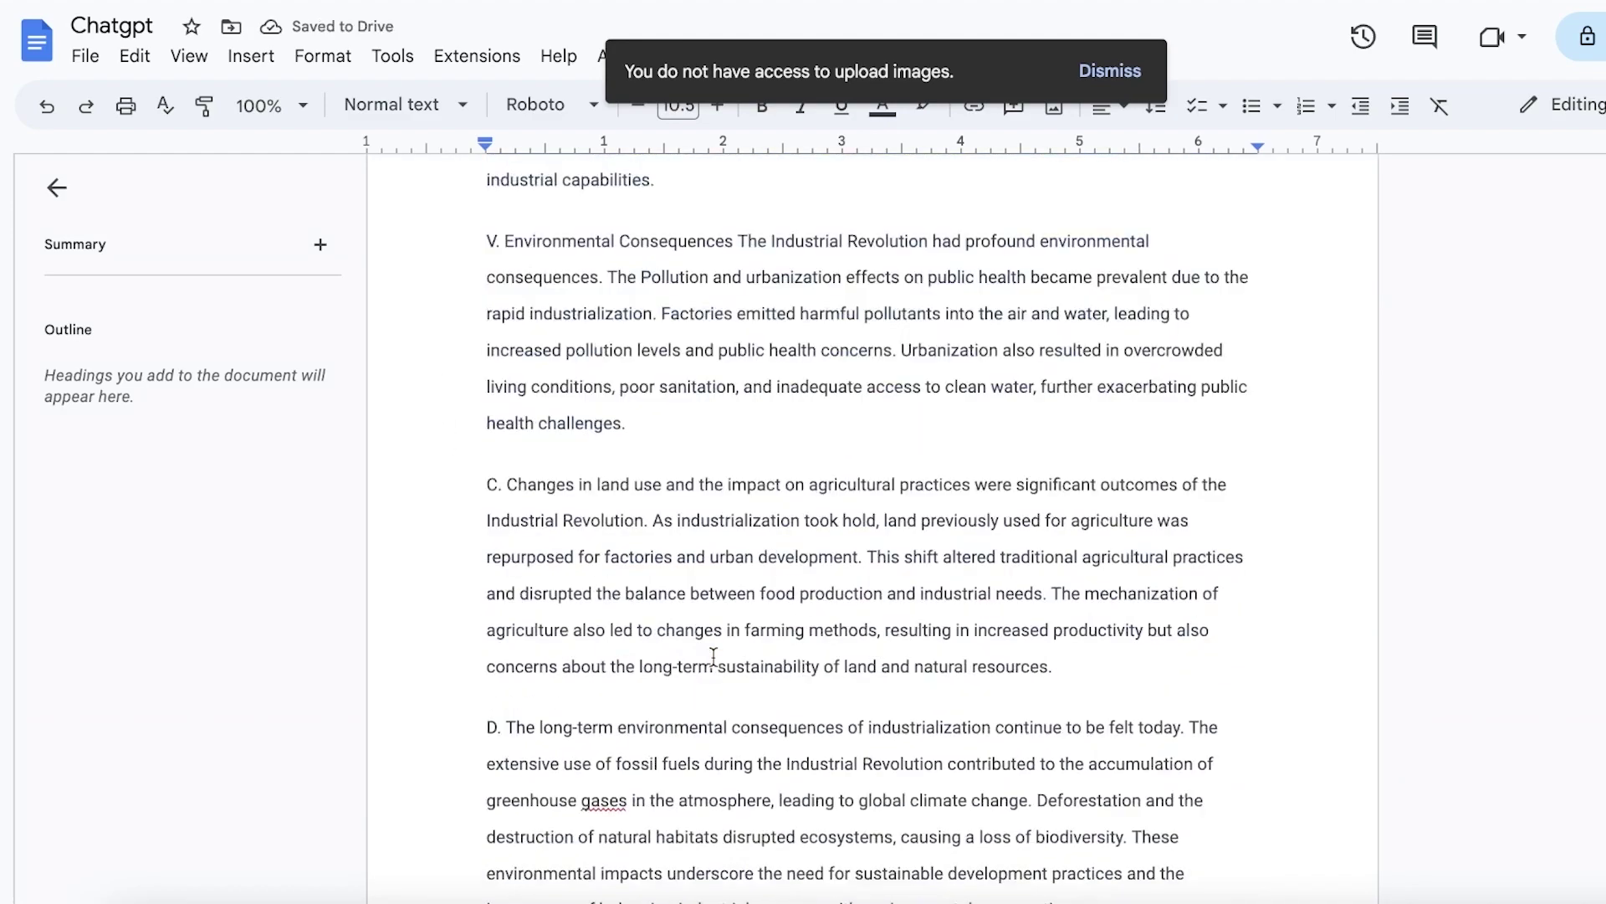
{"action": "left_click", "coordinate": [711, 666], "text": "shift"}
{"action": "scroll", "coordinate": [904, 481], "scroll_direction": "up", "scroll_amount": 4}
{"action": "left_click", "coordinate": [1022, 481], "text": "shift"}
{"action": "left_click", "coordinate": [1057, 522], "text": "shift"}
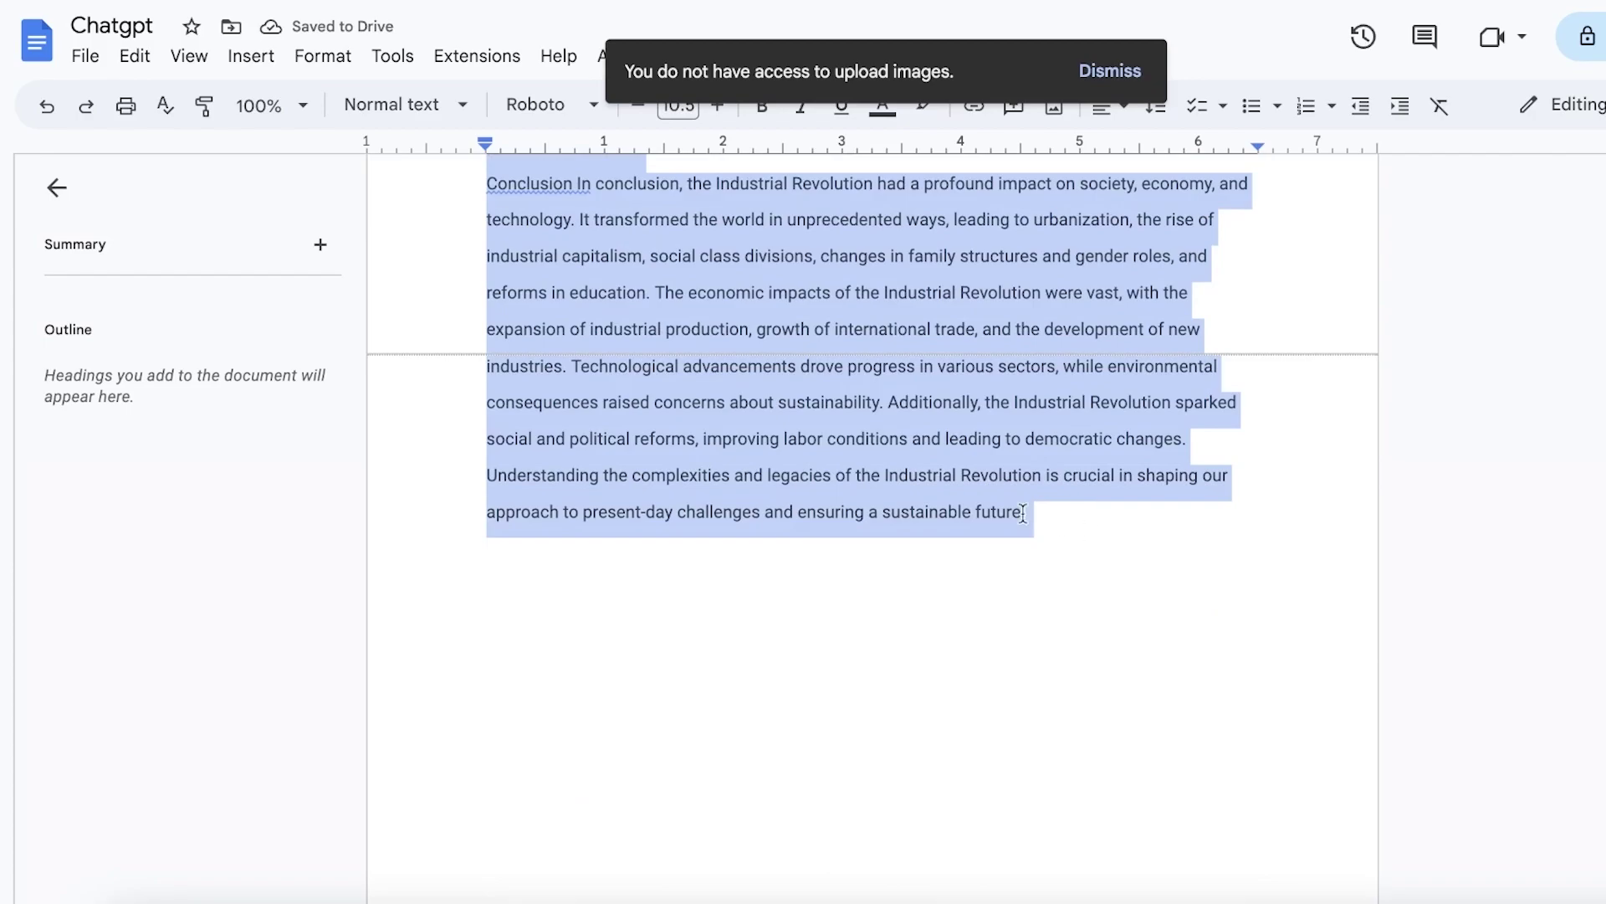
{"action": "right_click", "coordinate": [910, 480]}
{"action": "left_click", "coordinate": [971, 329]}
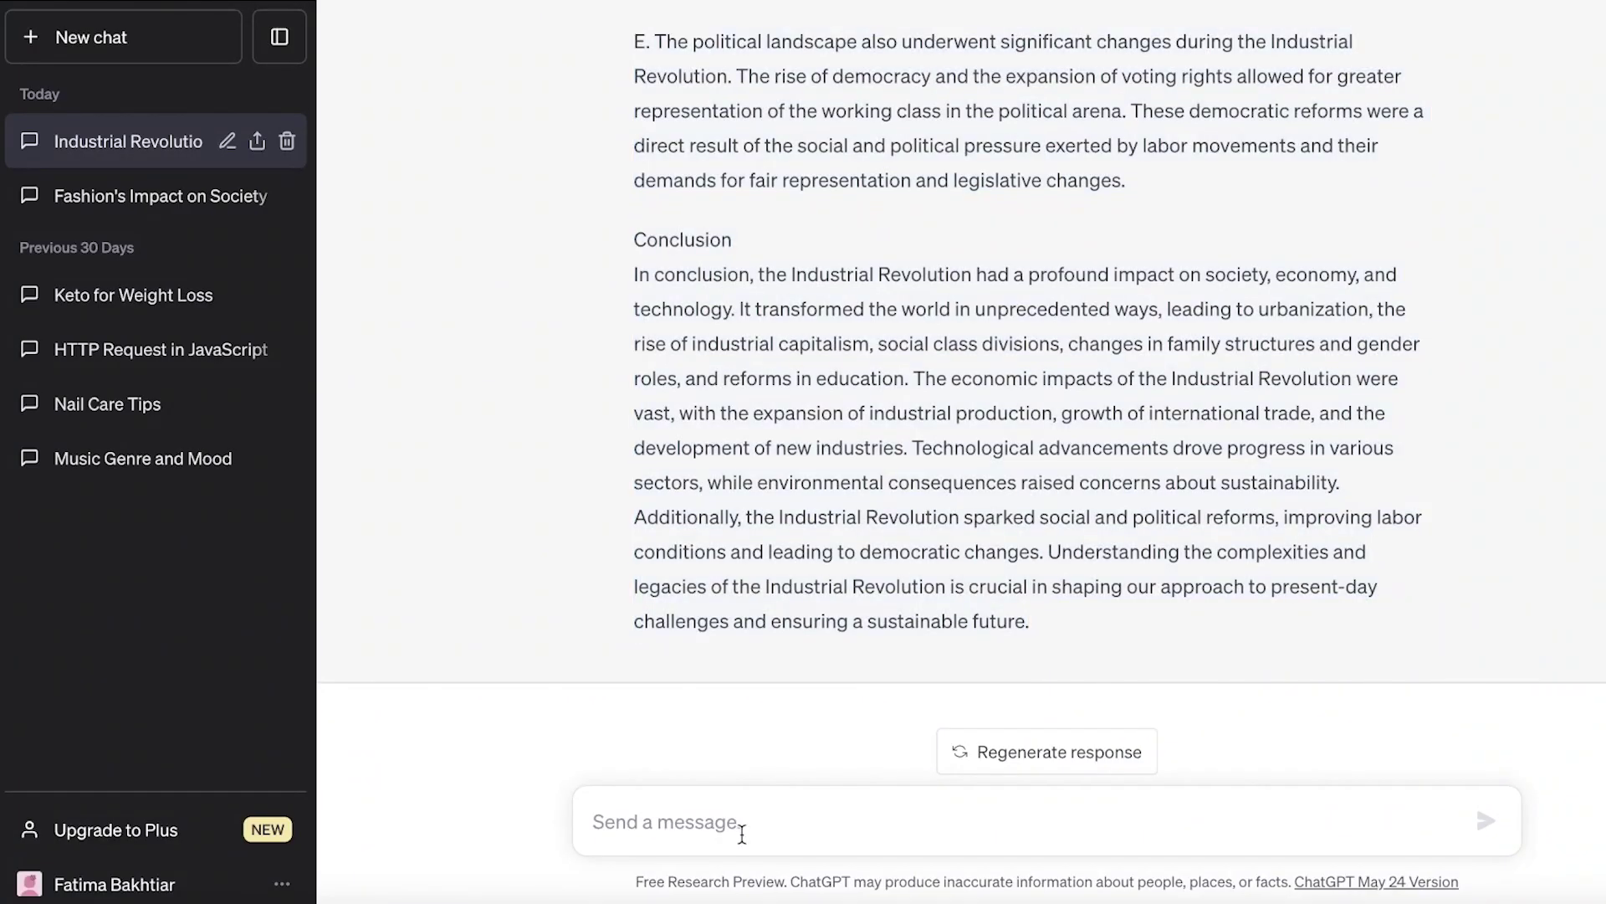
{"action": "right_click", "coordinate": [741, 832]}
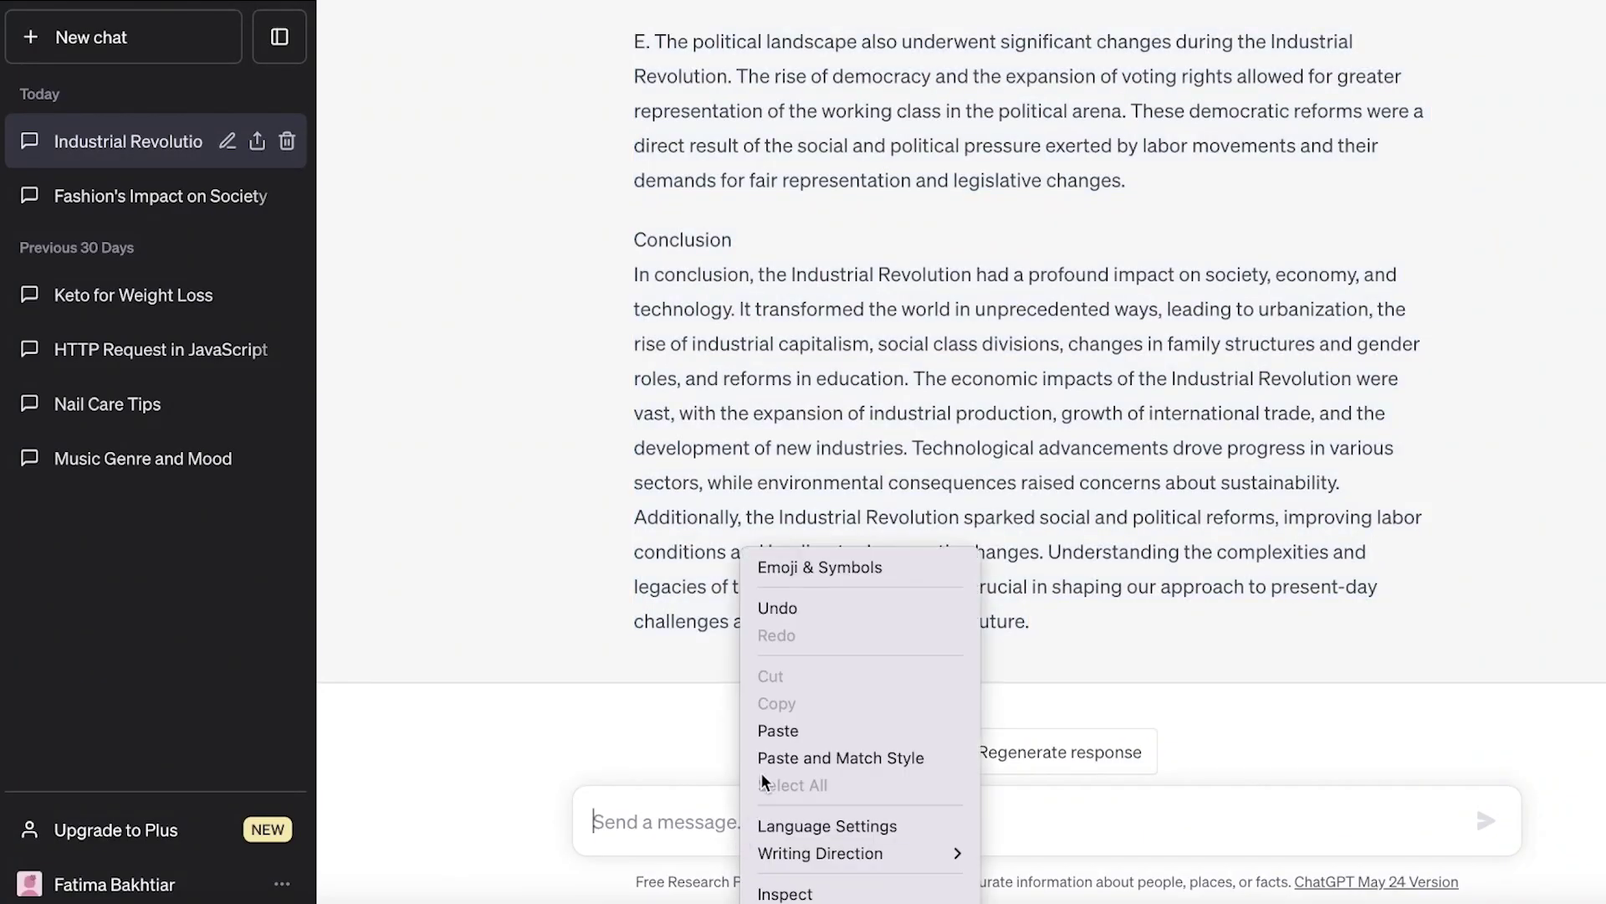
{"action": "left_click", "coordinate": [778, 729]}
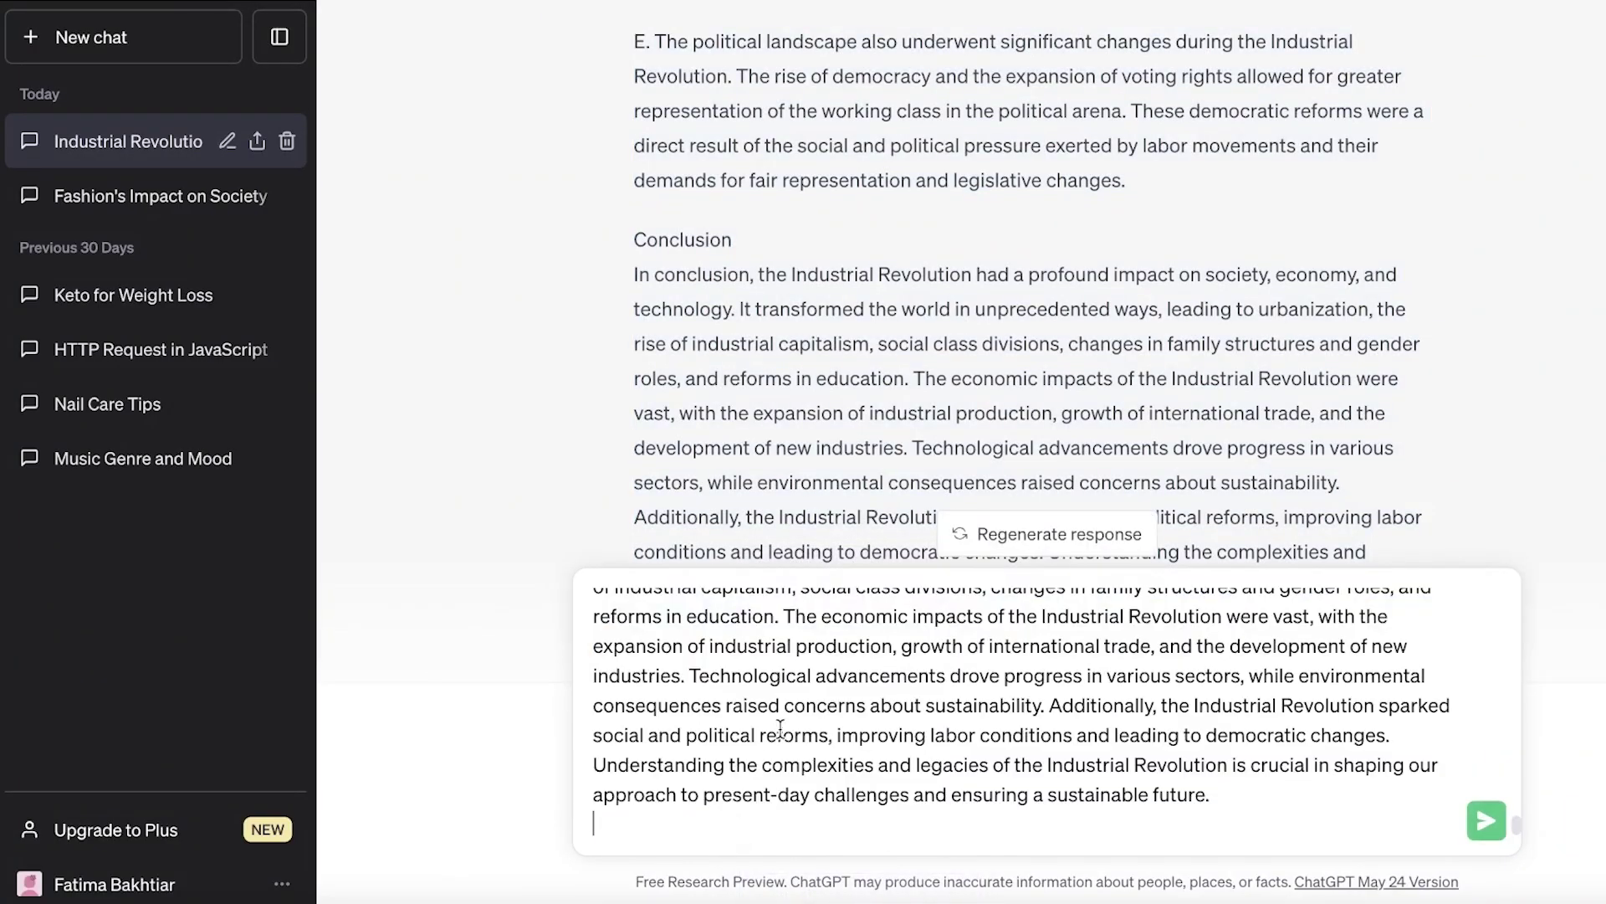
Step: Below the pasted essay, ask for it to be rephrased and re-written in a conversational tone not typical to AI, with 2 metaphors, and send it
{"action": "type", "text": "can you rephrase and re-write this essay in a tone that is not typical to AI and has more of a conversational tone. Include a 2 metaphors aswell within the essay"}
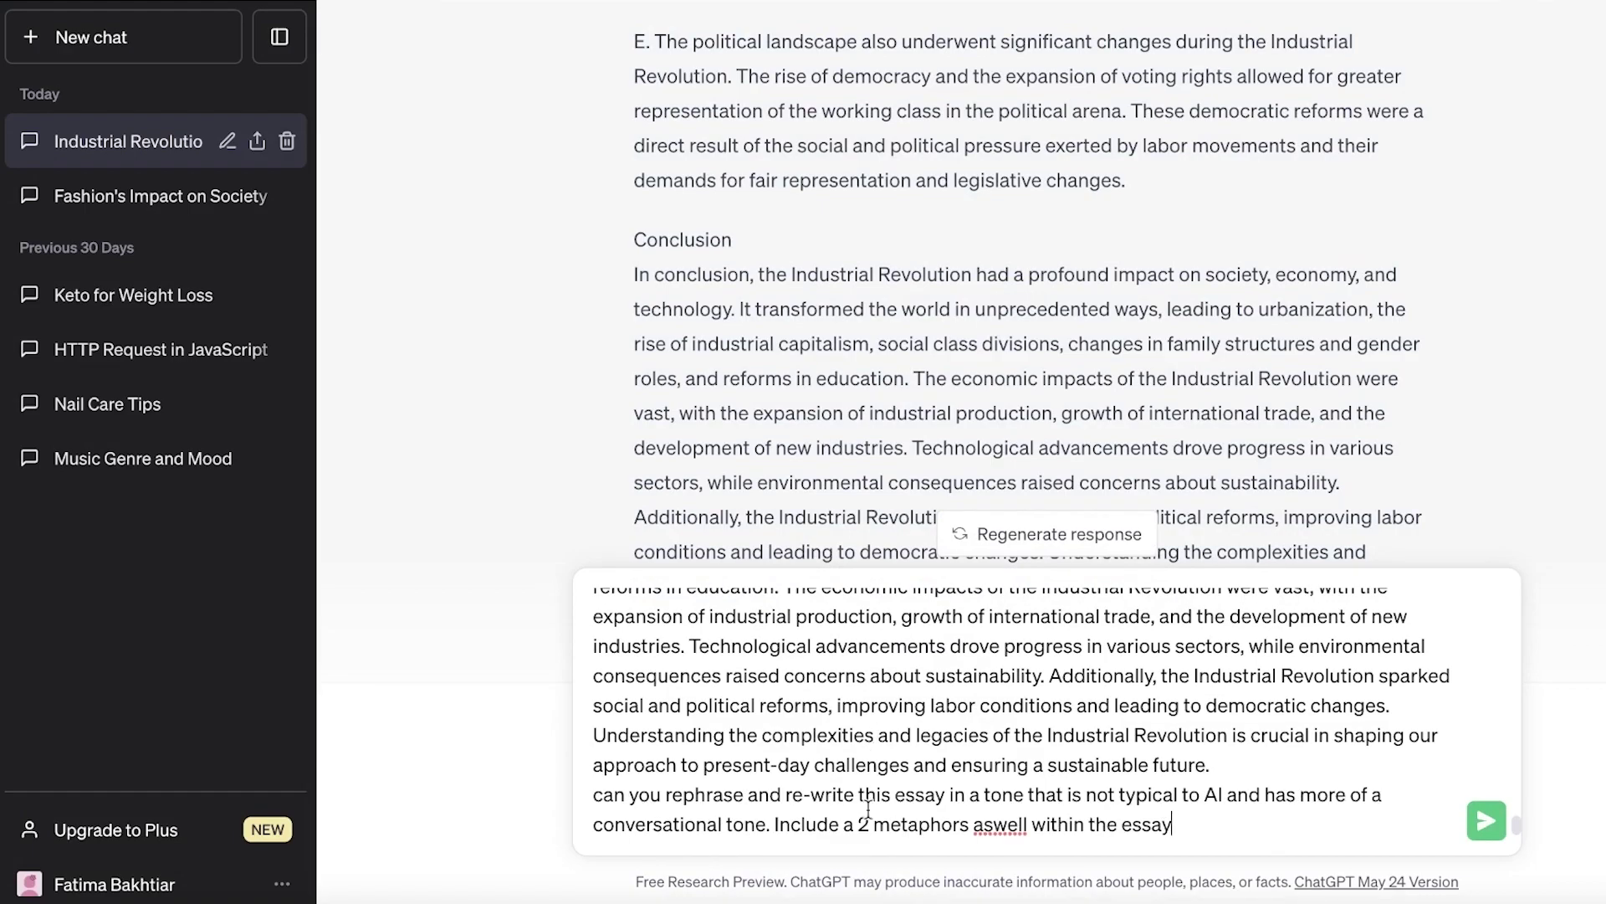
{"action": "scroll", "coordinate": [1026, 705], "scroll_direction": "up", "scroll_amount": 15}
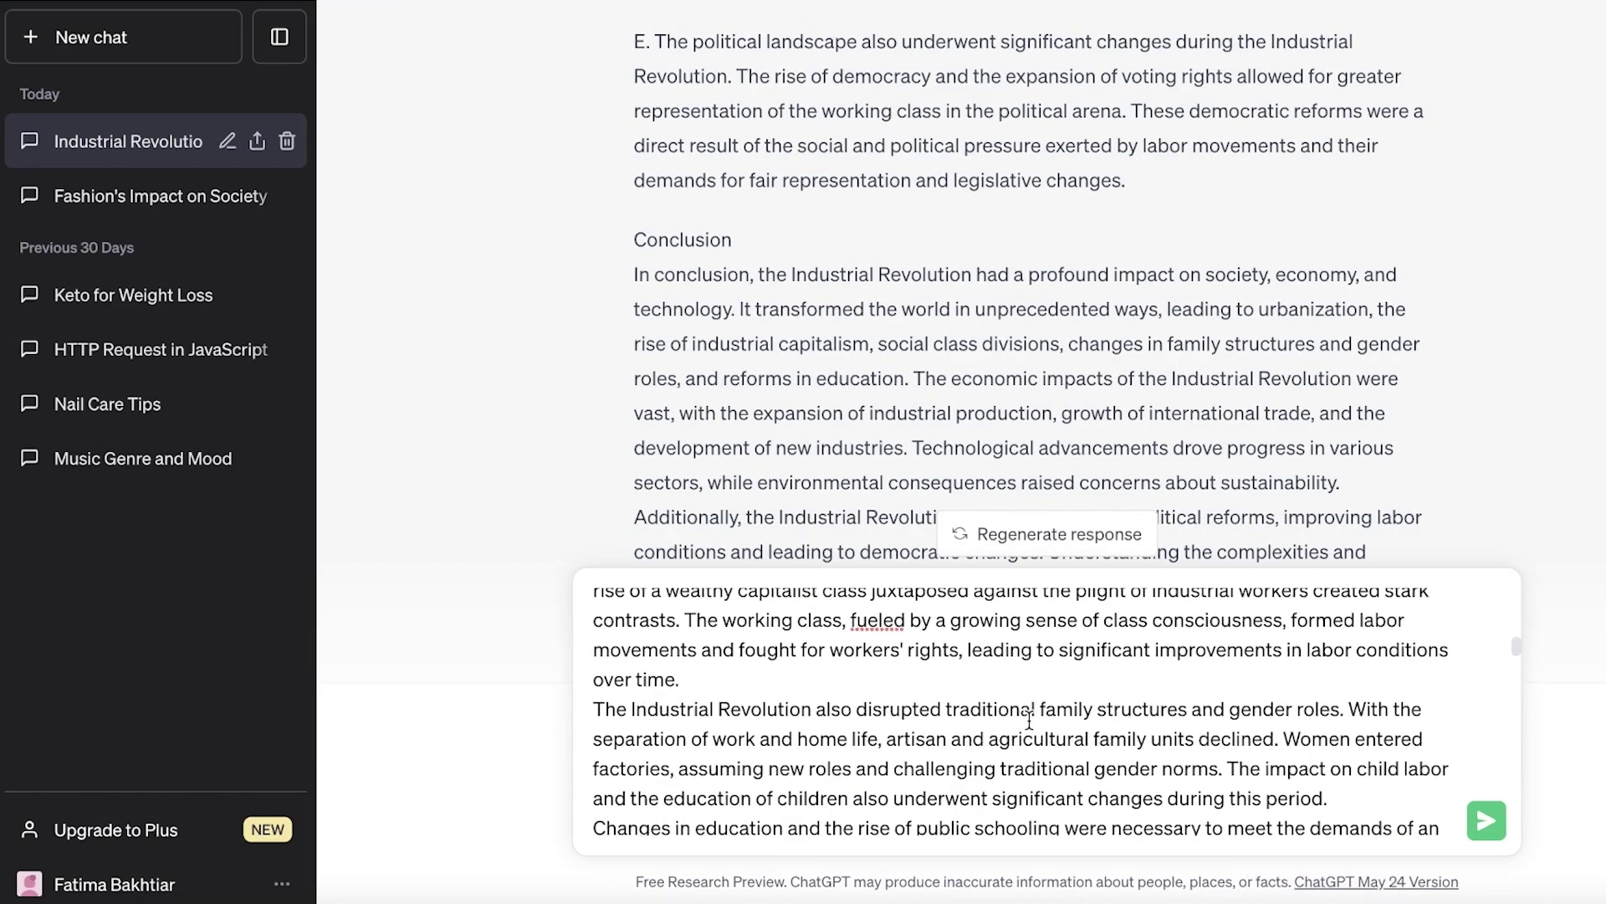
{"action": "scroll", "coordinate": [1026, 699], "scroll_direction": "down", "scroll_amount": 15}
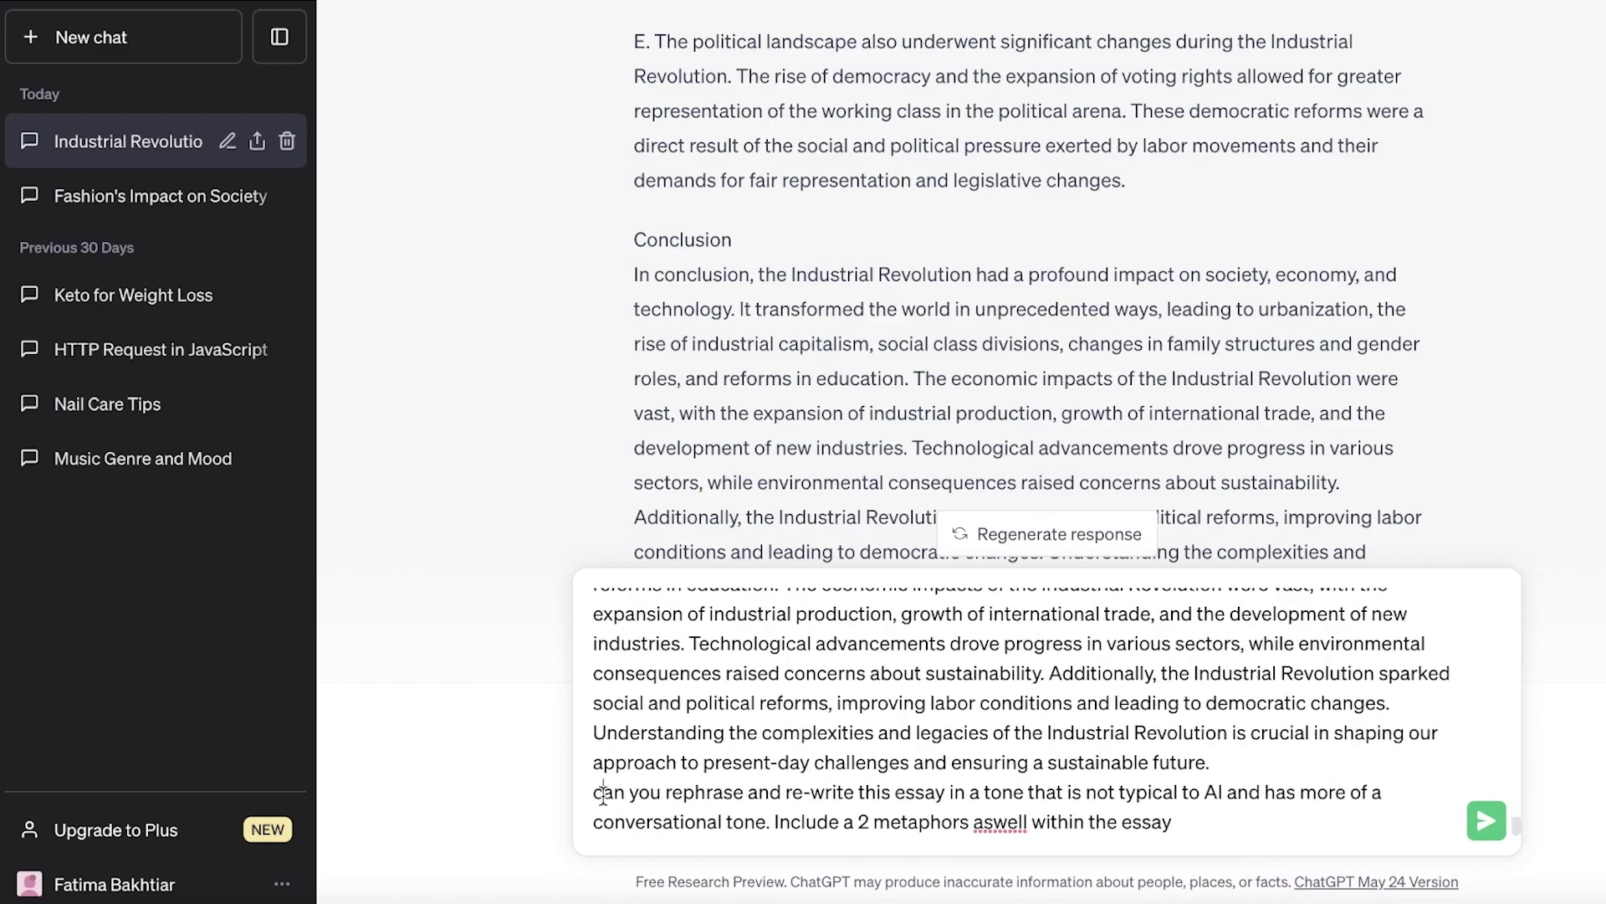
{"action": "left_click_drag", "start_coordinate": [603, 791], "coordinate": [1285, 847]}
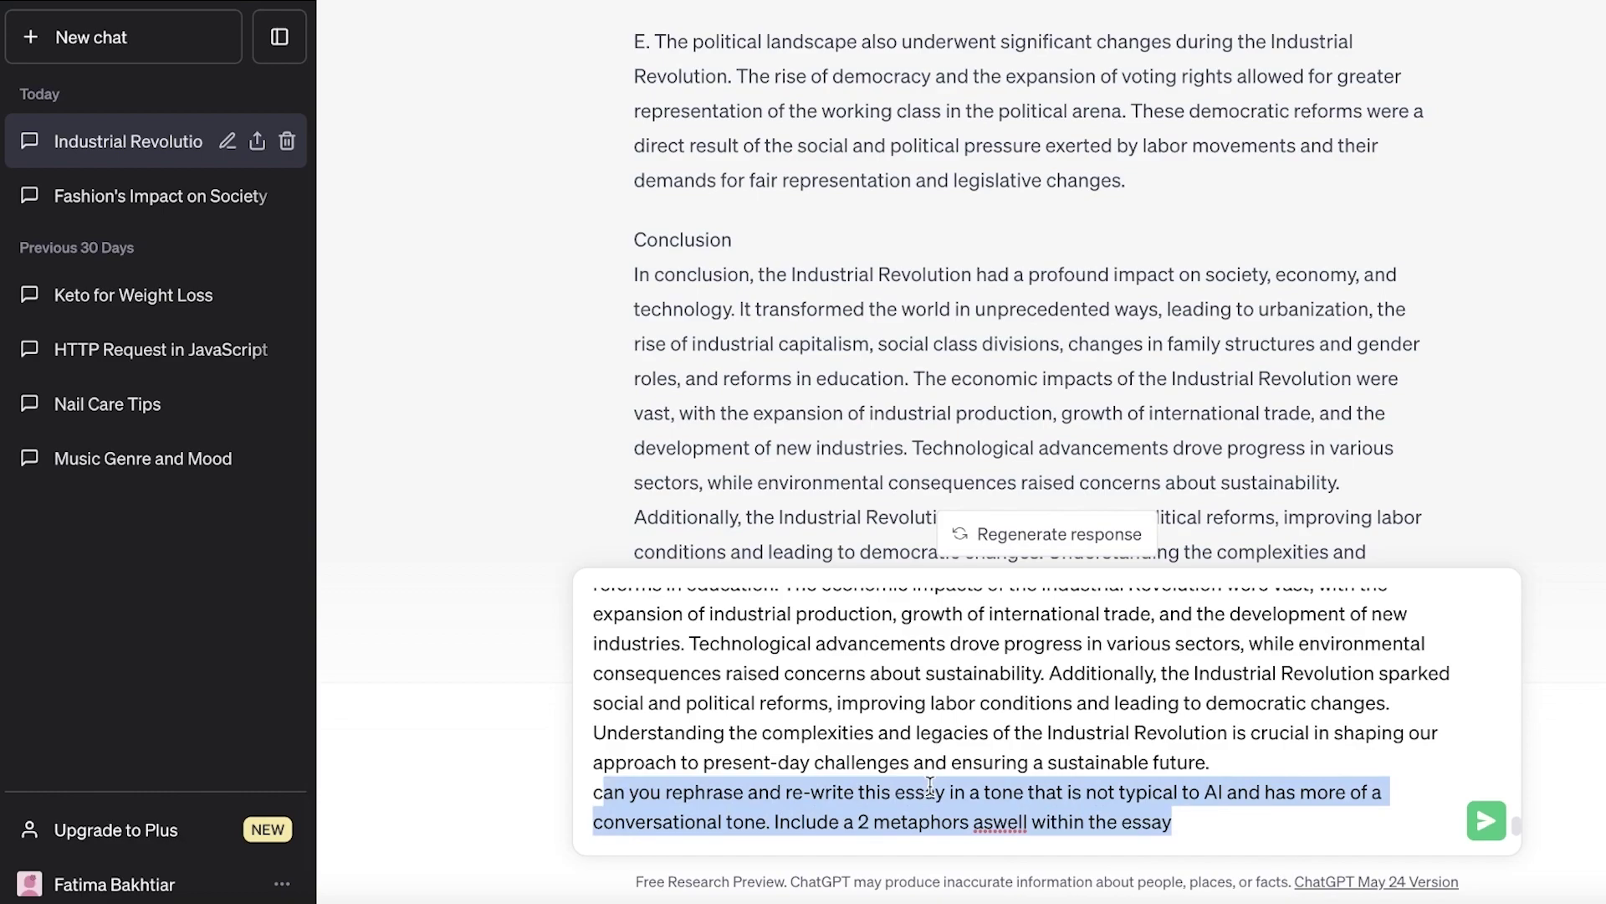
{"action": "left_click", "coordinate": [1220, 793]}
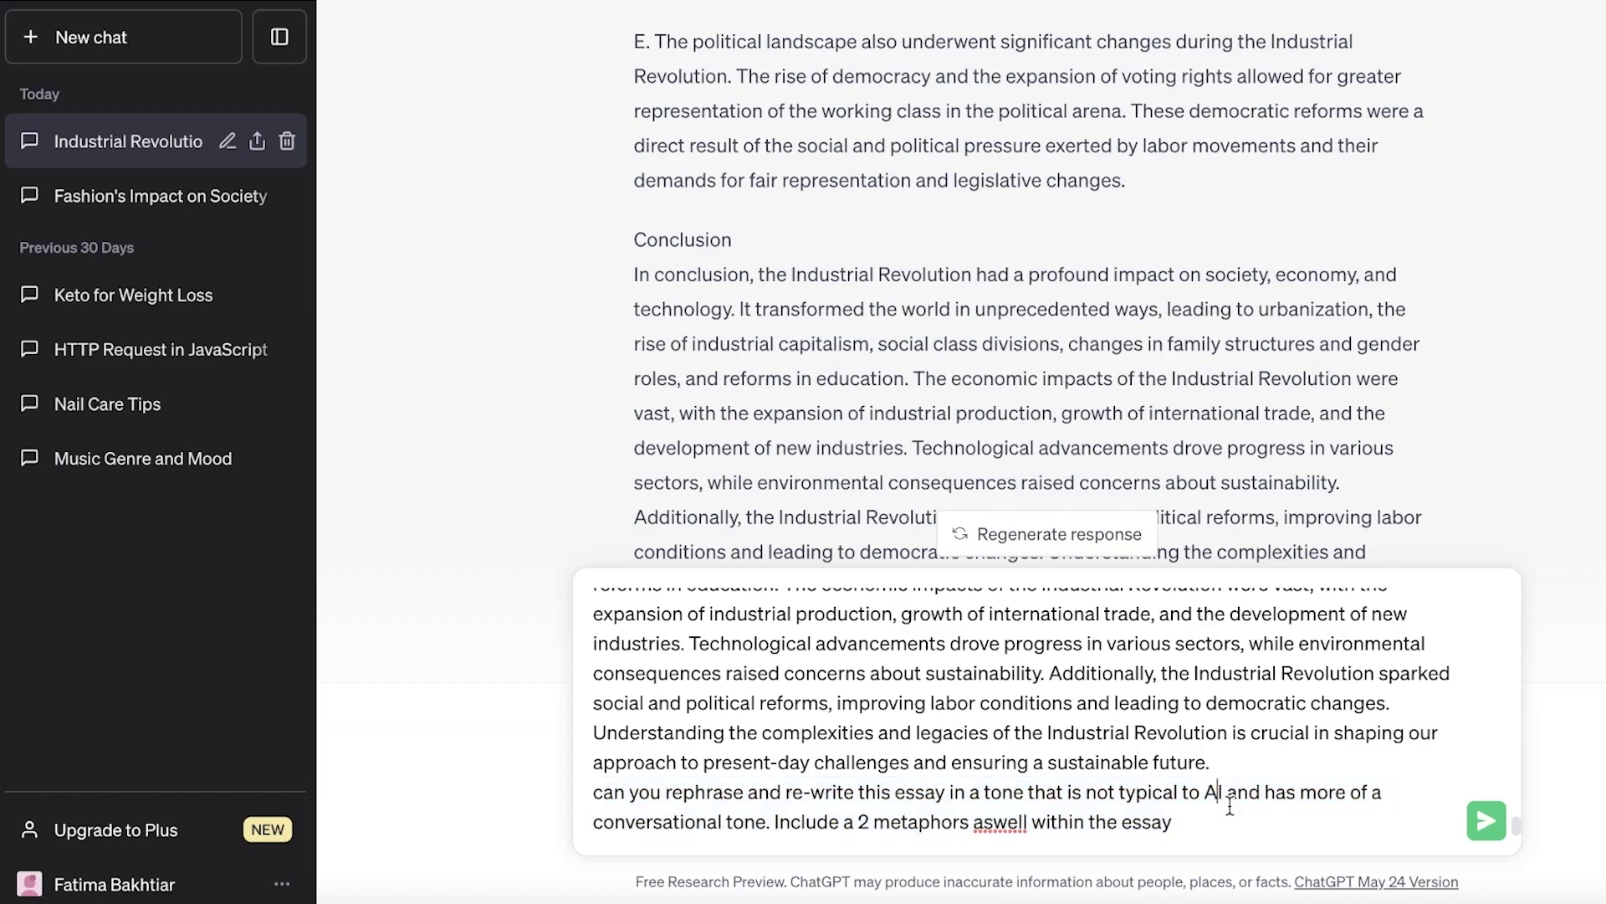
{"action": "left_click_drag", "start_coordinate": [806, 809], "coordinate": [1207, 817]}
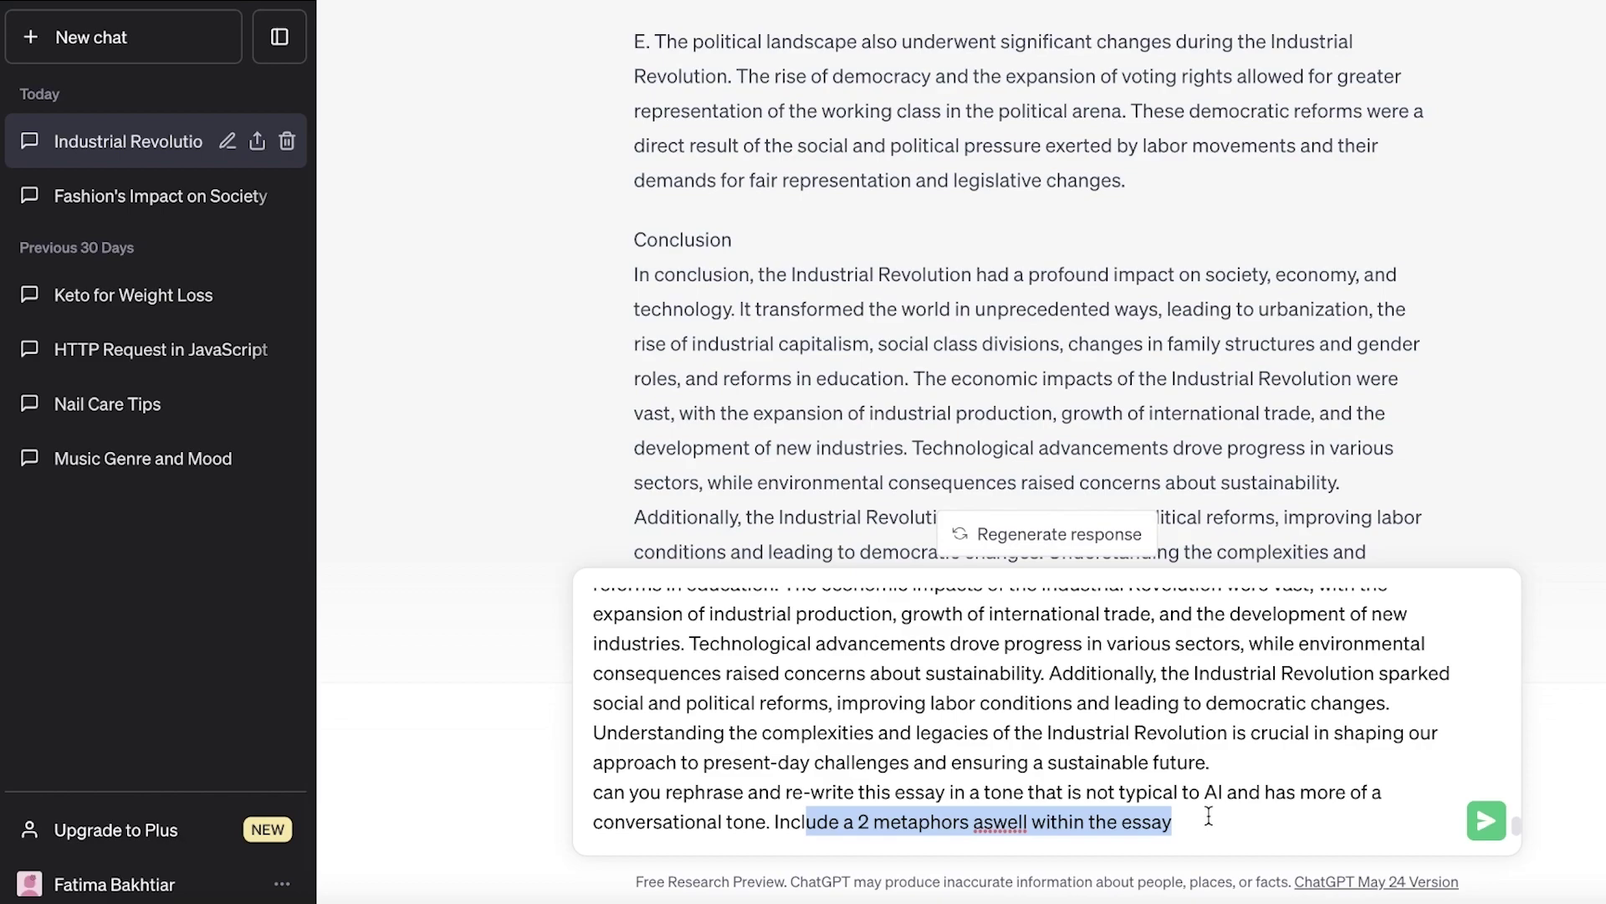
{"action": "left_click", "coordinate": [1209, 816]}
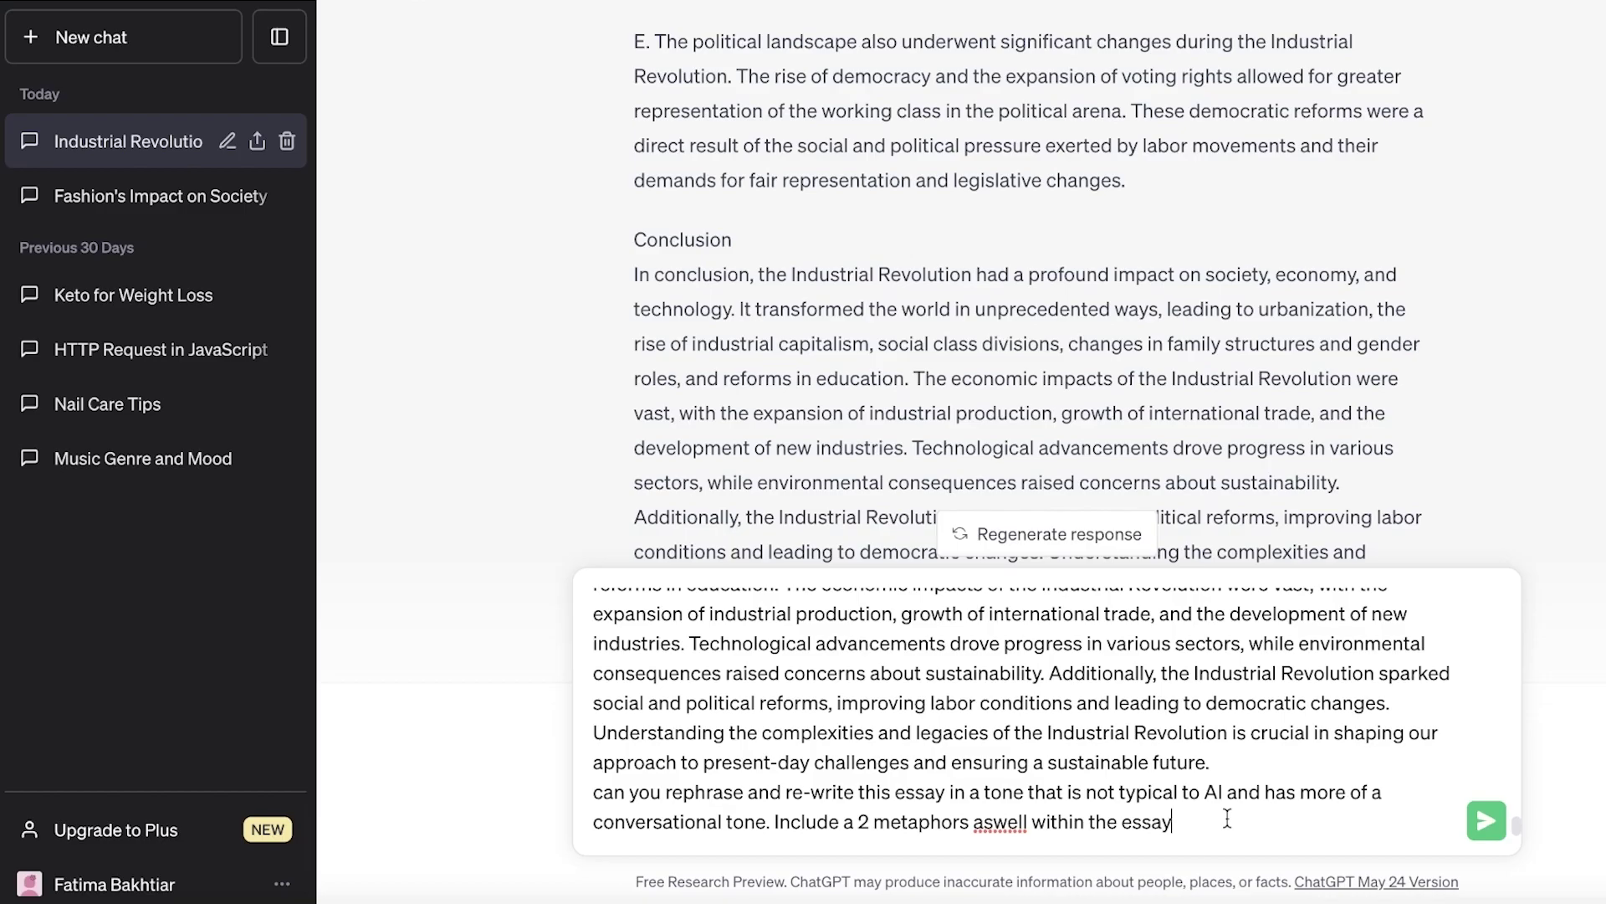
{"action": "key", "text": "Return"}
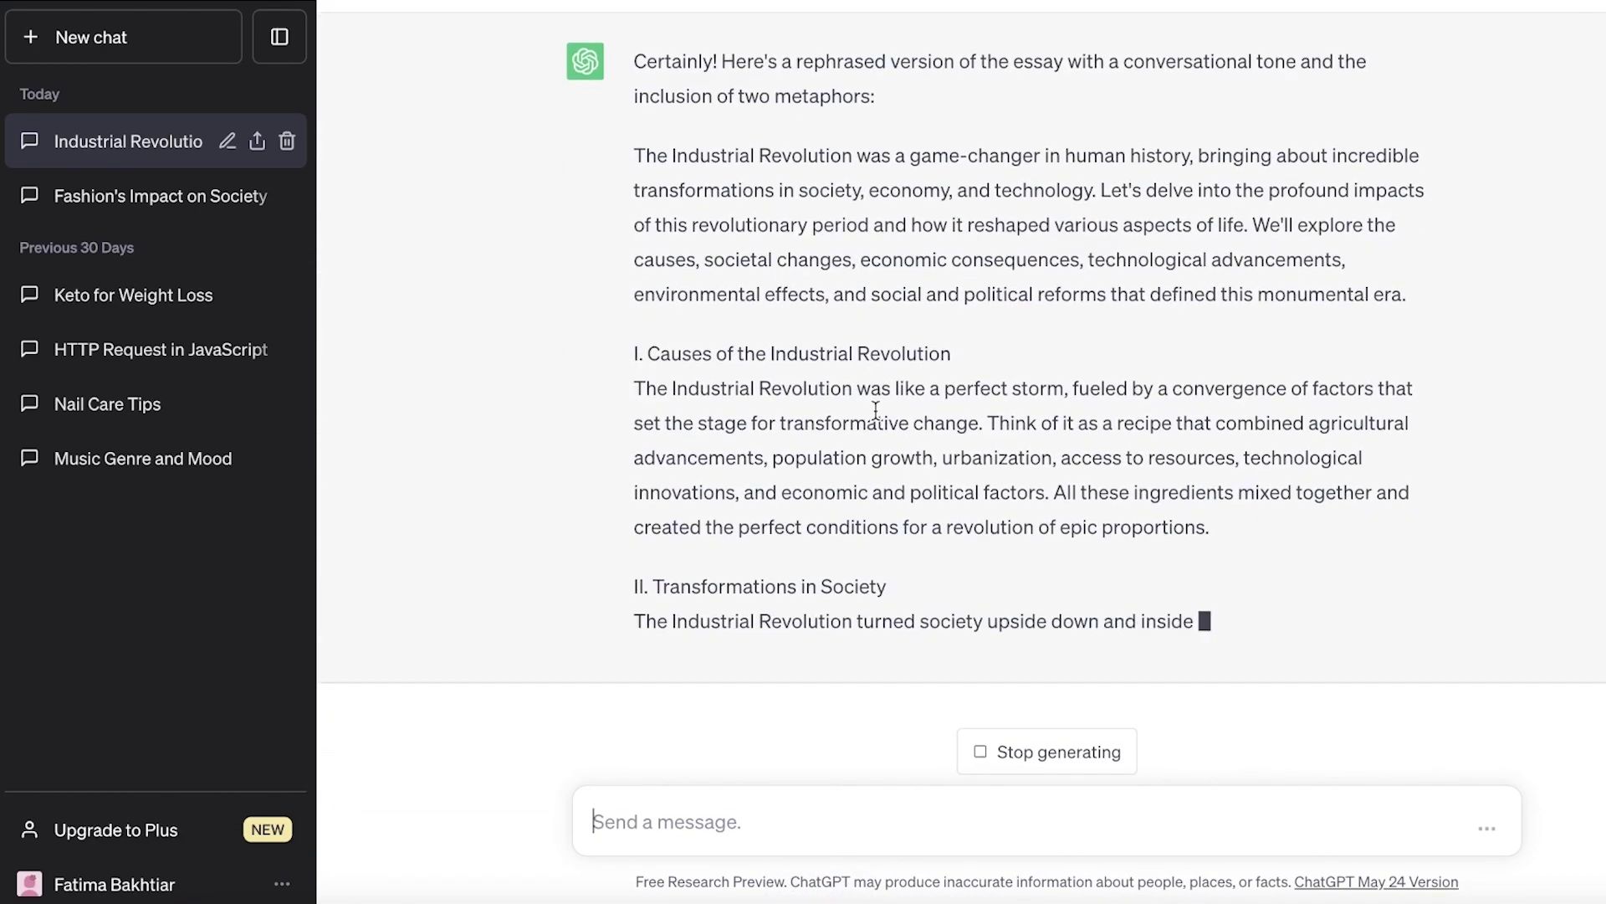
Step: Review the rewritten essay down to the cut-off paragraph on the shift to industrial economies and have ChatGPT continue generating it
{"action": "scroll", "coordinate": [1148, 462], "scroll_direction": "up", "scroll_amount": 10}
{"action": "scroll", "coordinate": [1149, 473], "scroll_direction": "down", "scroll_amount": 8}
{"action": "scroll", "coordinate": [1152, 485], "scroll_direction": "down", "scroll_amount": 6}
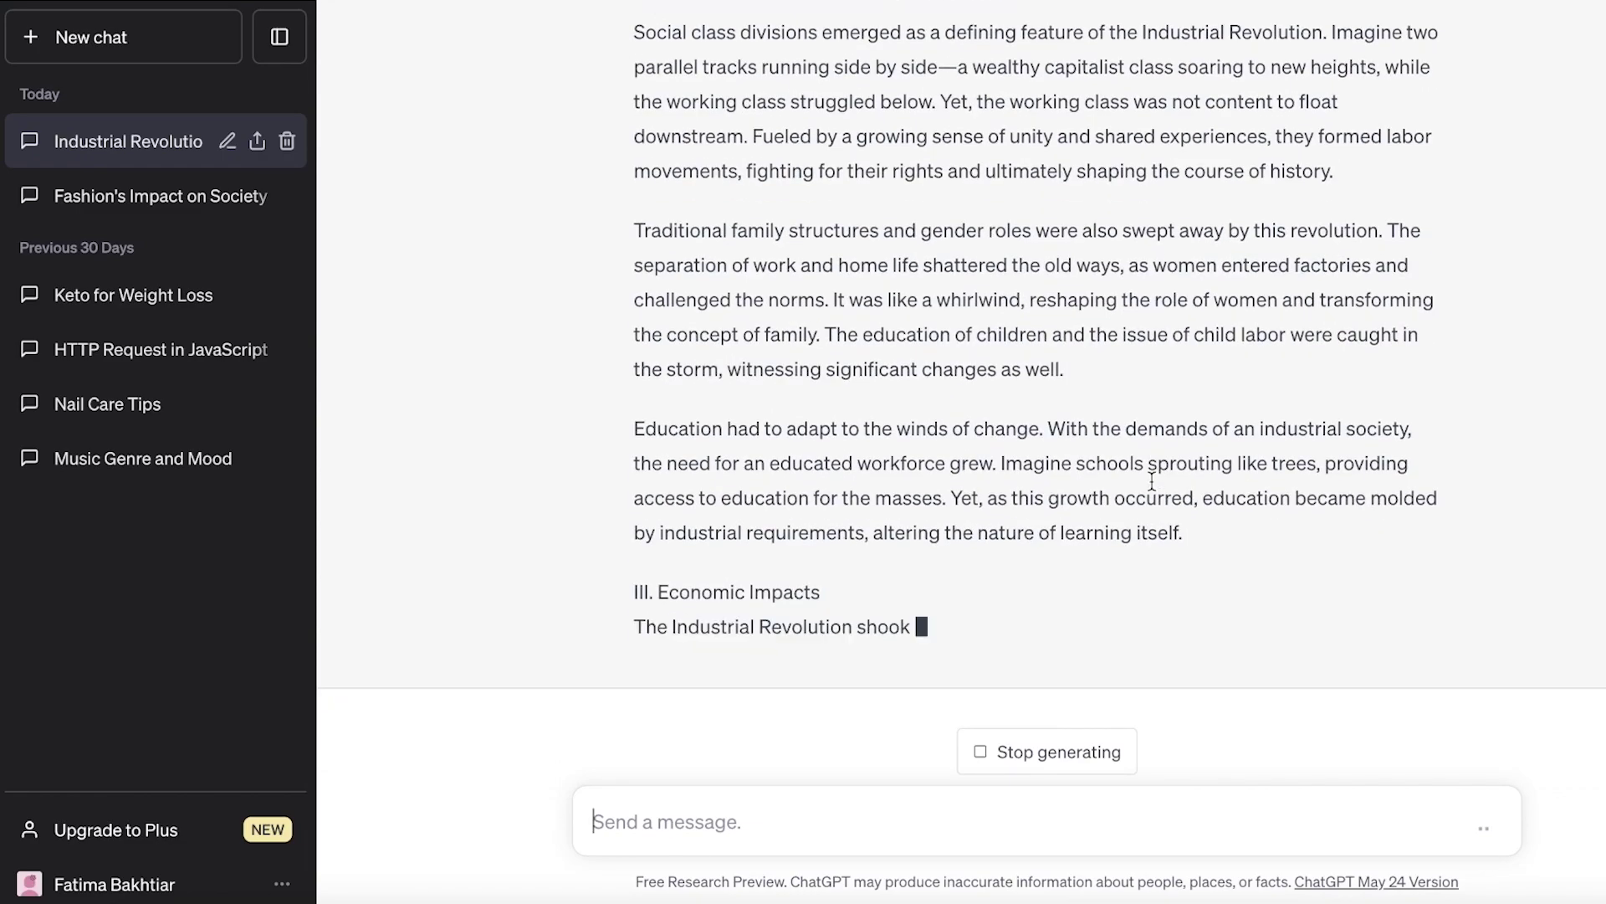
{"action": "scroll", "coordinate": [1151, 490], "scroll_direction": "up", "scroll_amount": 20}
{"action": "scroll", "coordinate": [1432, 586], "scroll_direction": "down", "scroll_amount": 20}
{"action": "scroll", "coordinate": [1432, 579], "scroll_direction": "down", "scroll_amount": 10}
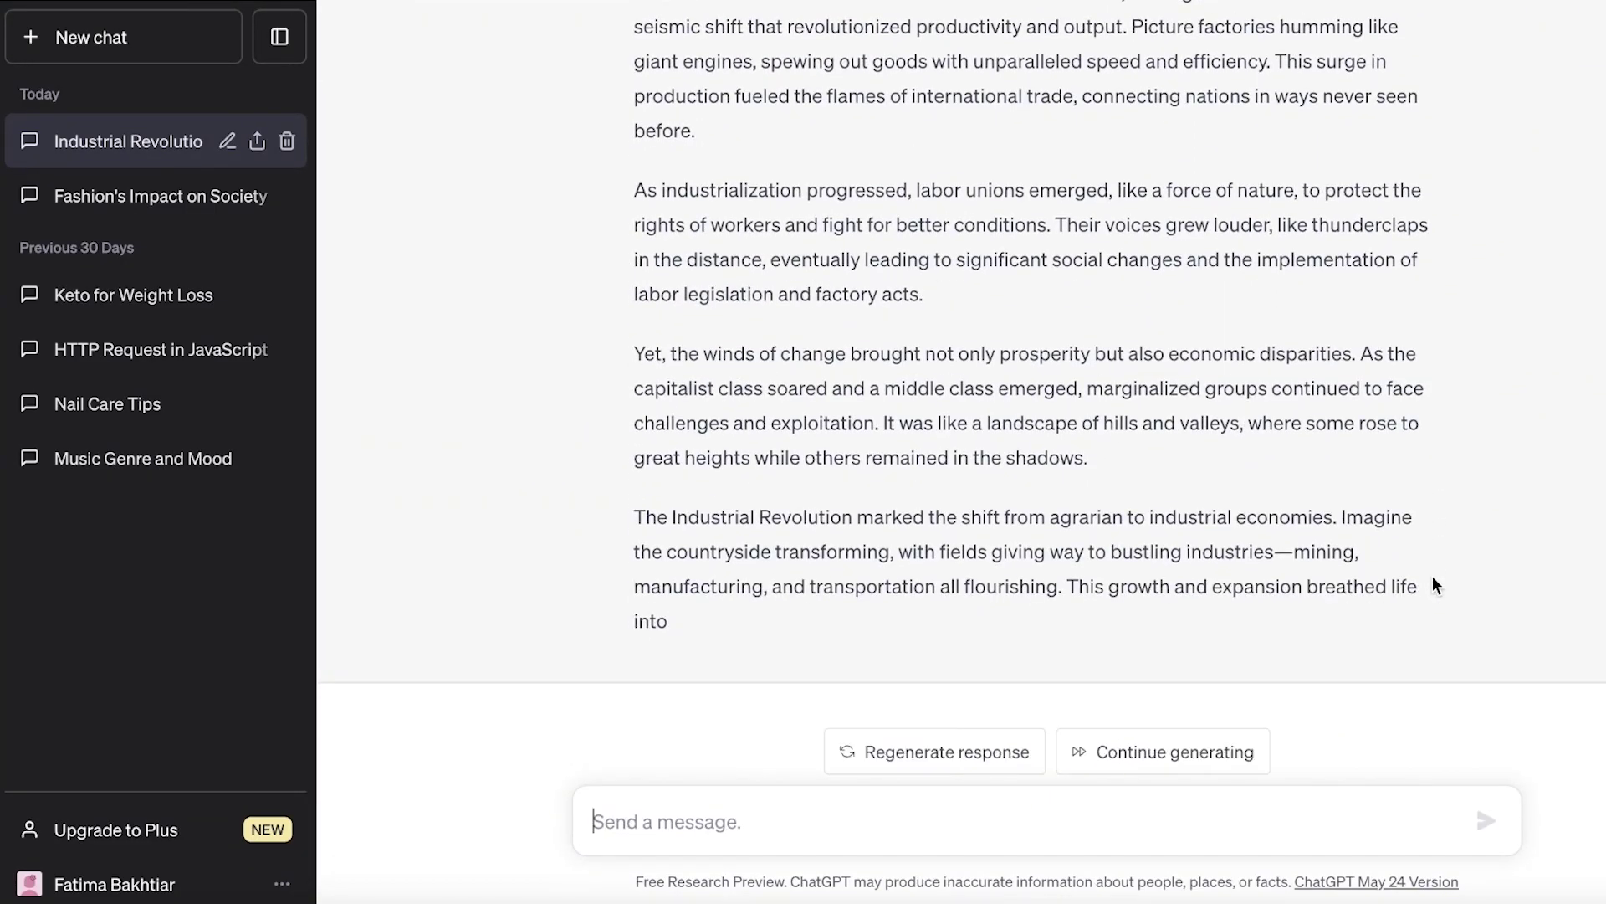
{"action": "left_click", "coordinate": [1248, 742]}
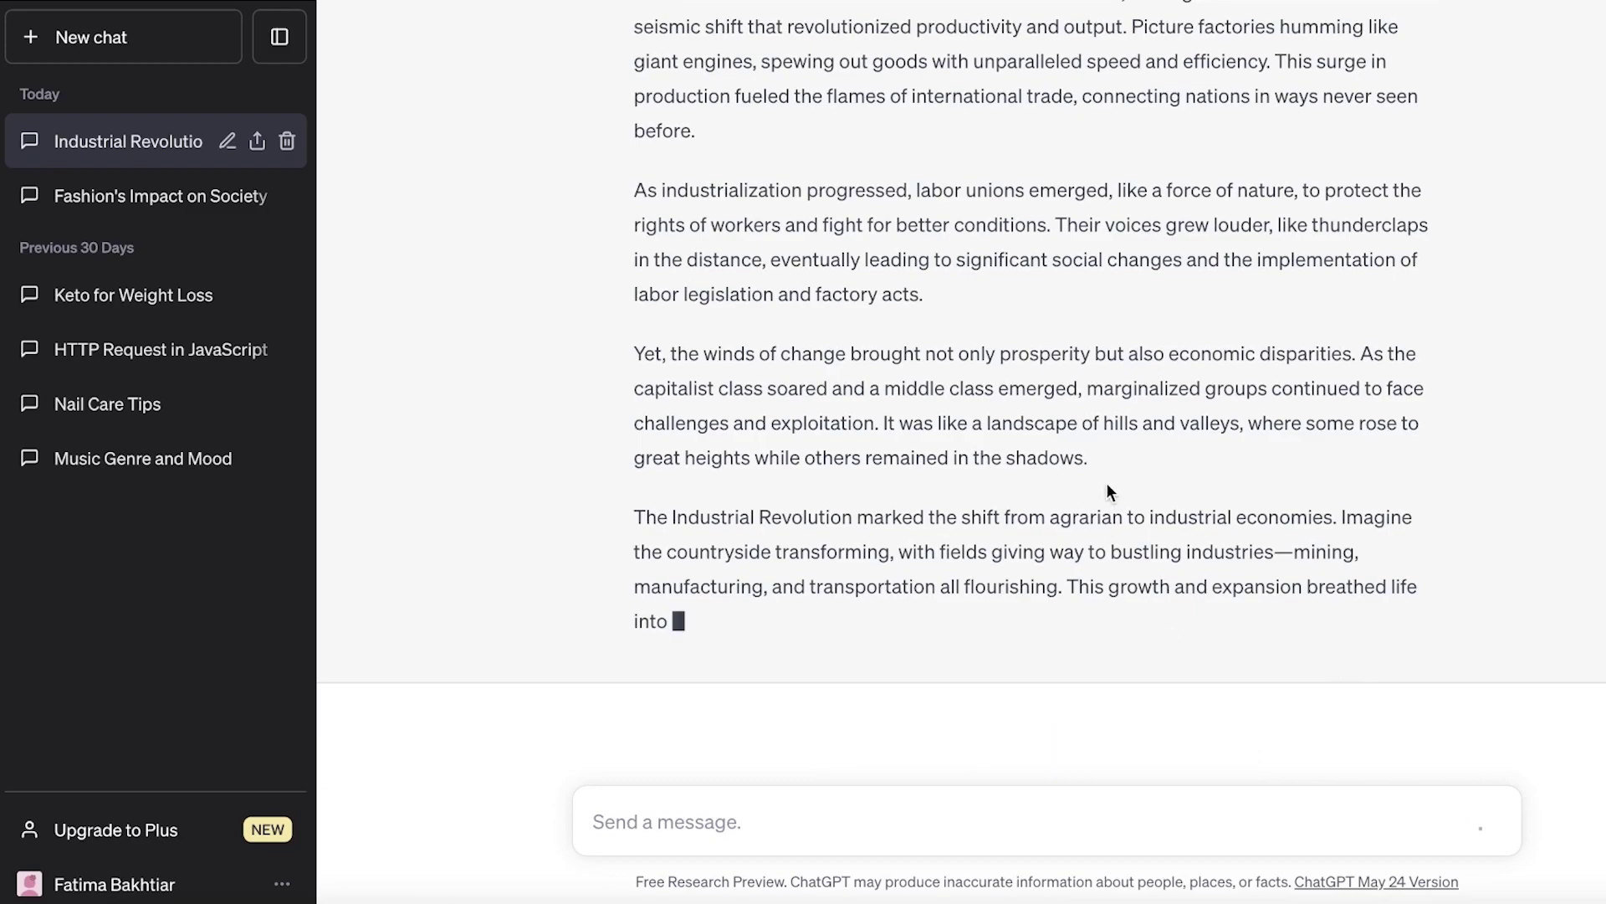